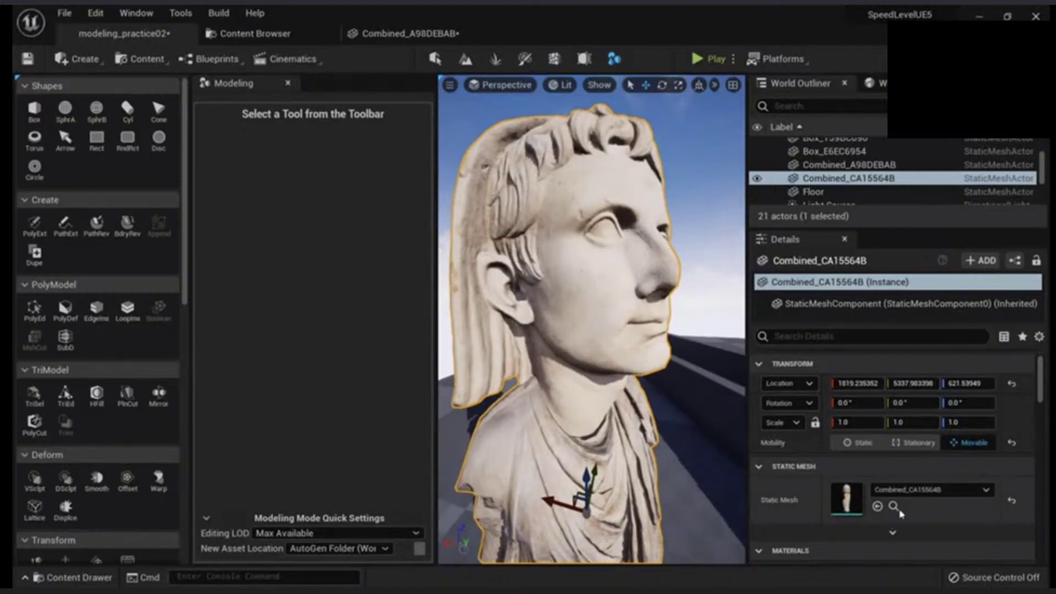
Open the static mesh of the selected Combined_CA15564B statue and look through its available collision options.
scroll(892, 504, "down", 3)
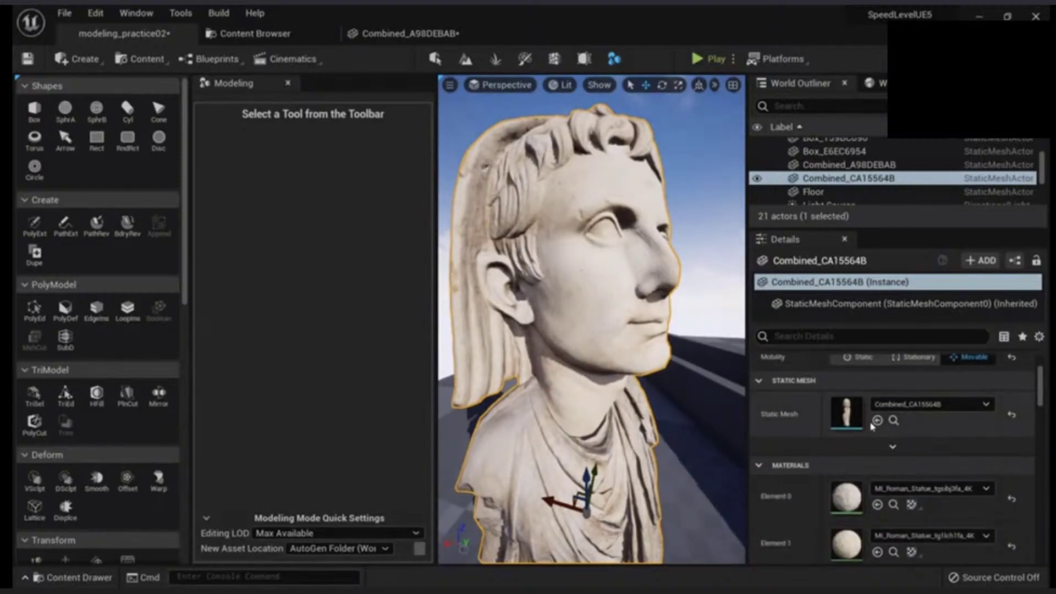
double_click(846, 412)
left_click(176, 12)
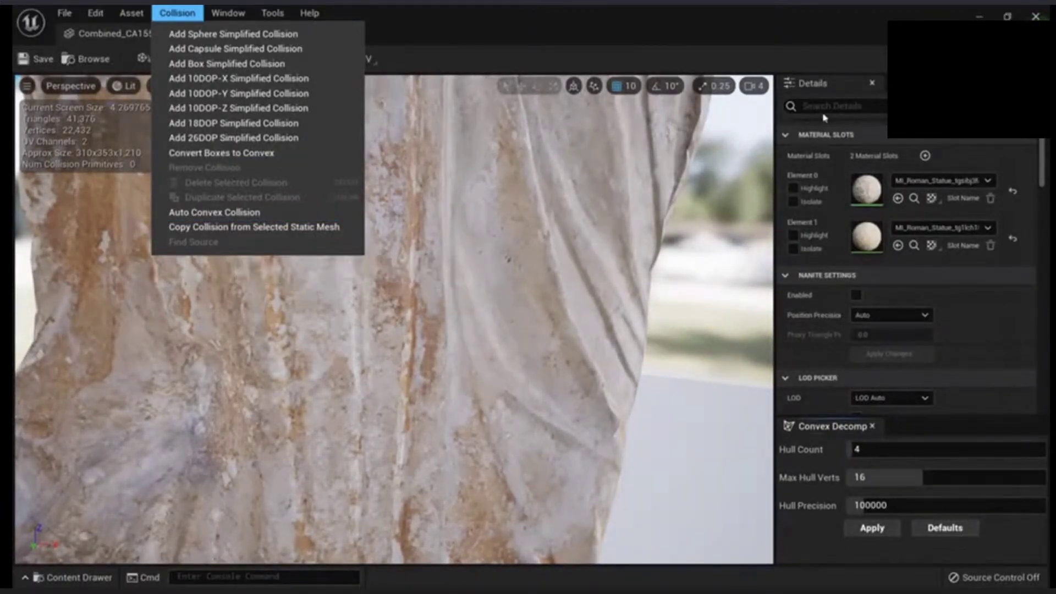
Filter the mesh details for "compl", keep Collision Complexity at Project Default, and close the mesh editor.
left_click(844, 106)
type("come")
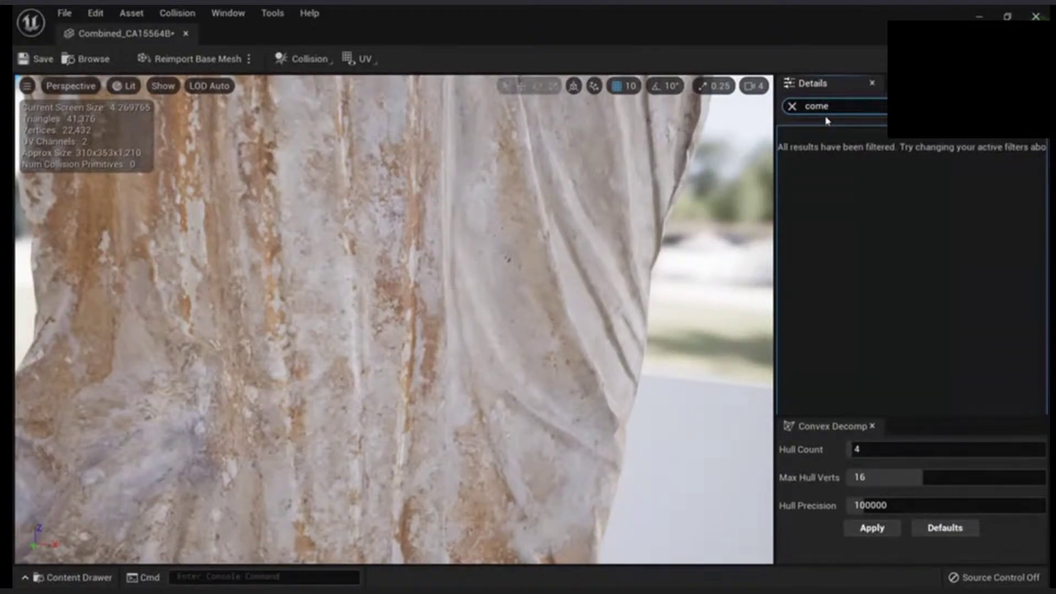
key("BackSpace")
type("pl")
left_click(891, 155)
left_click(880, 170)
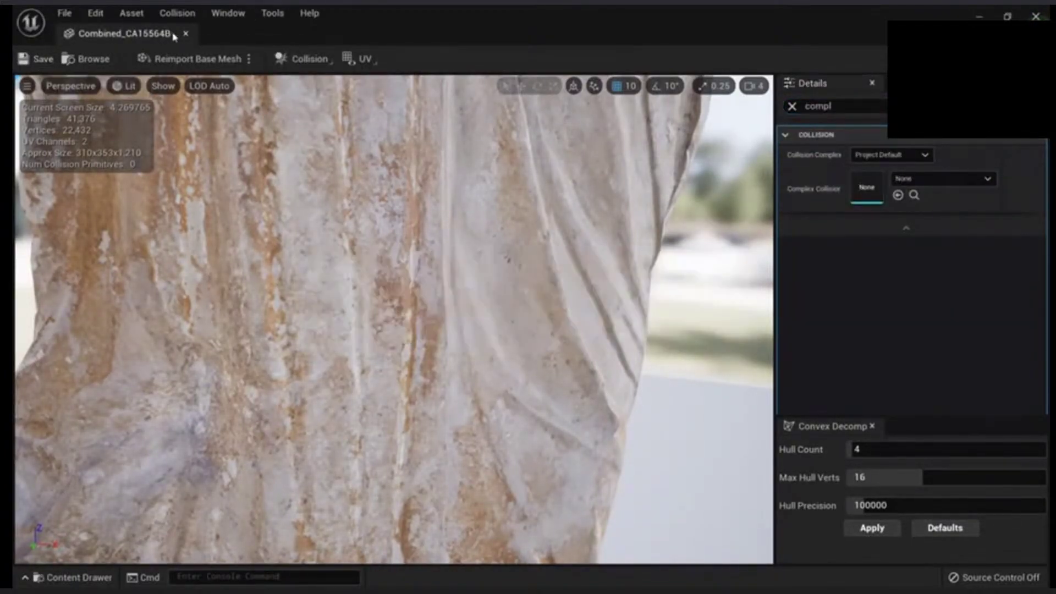
left_click(185, 34)
Deselect the small statue in the level so that no actor is selected.
key("s")
mouse_move(589, 331)
right_mouse_down()
mouse_move(479, 332)
mouse_move(589, 332)
right_mouse_up()
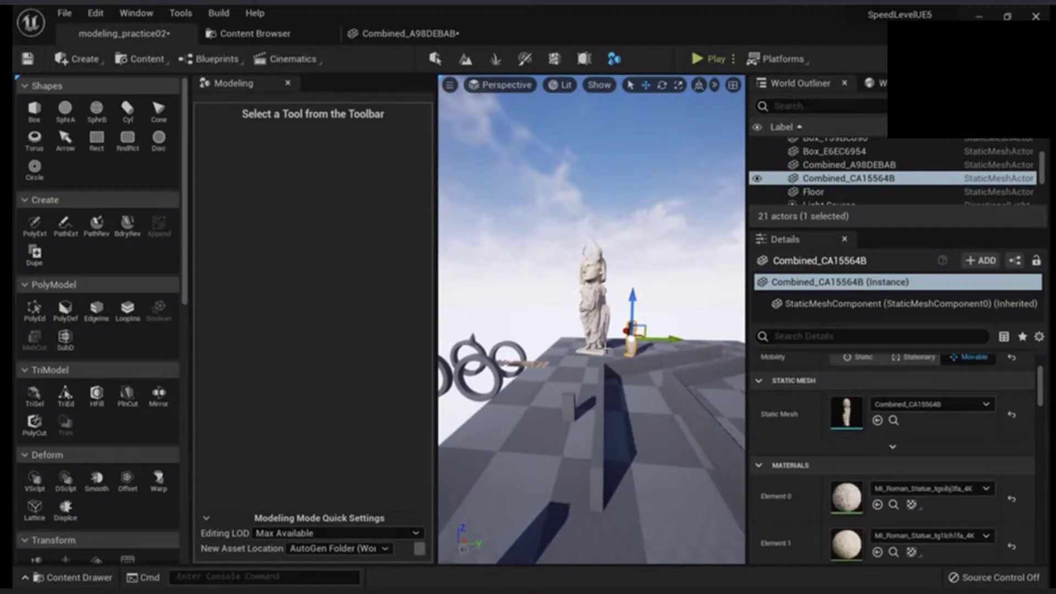
right_click_drag(642, 378, 636, 427)
key("w")
key("Escape")
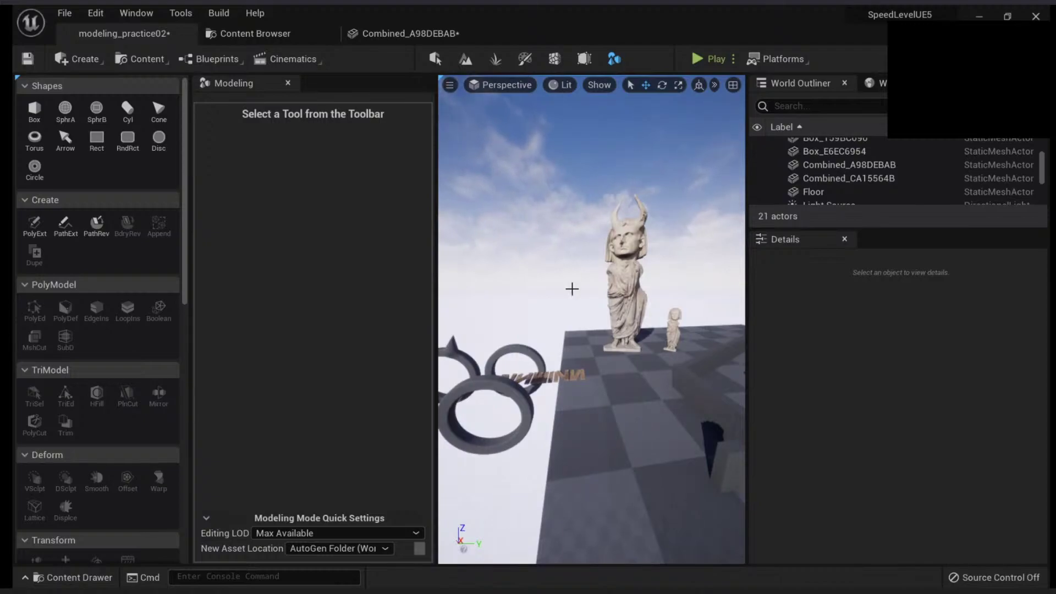
Reset the box shape's height, width and depth to 100 and place one box on the floor in front of the statues.
scroll(65, 276, "down", 1)
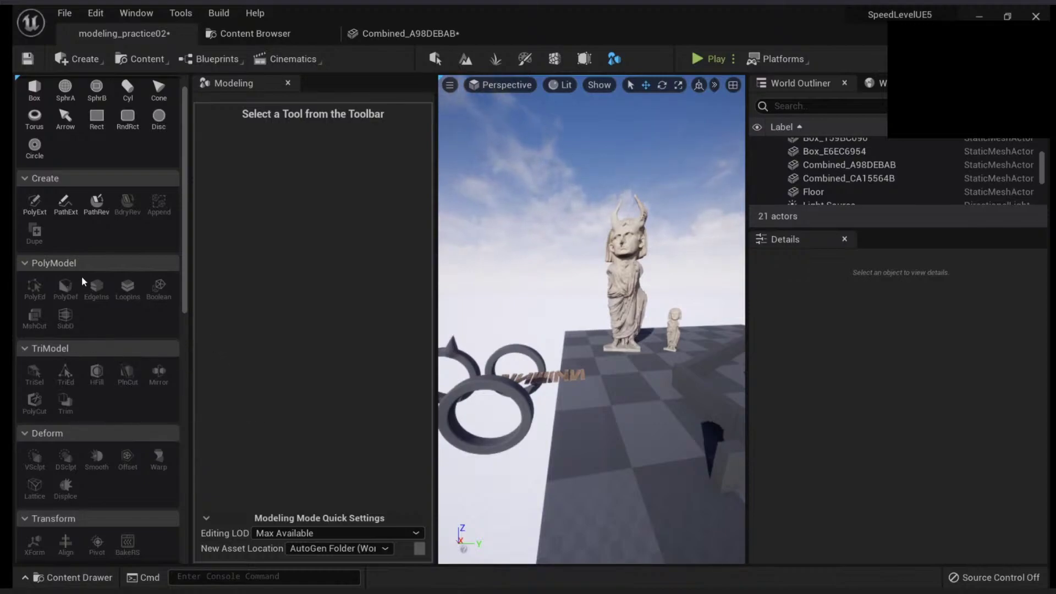
right_click_drag(525, 426, 498, 435)
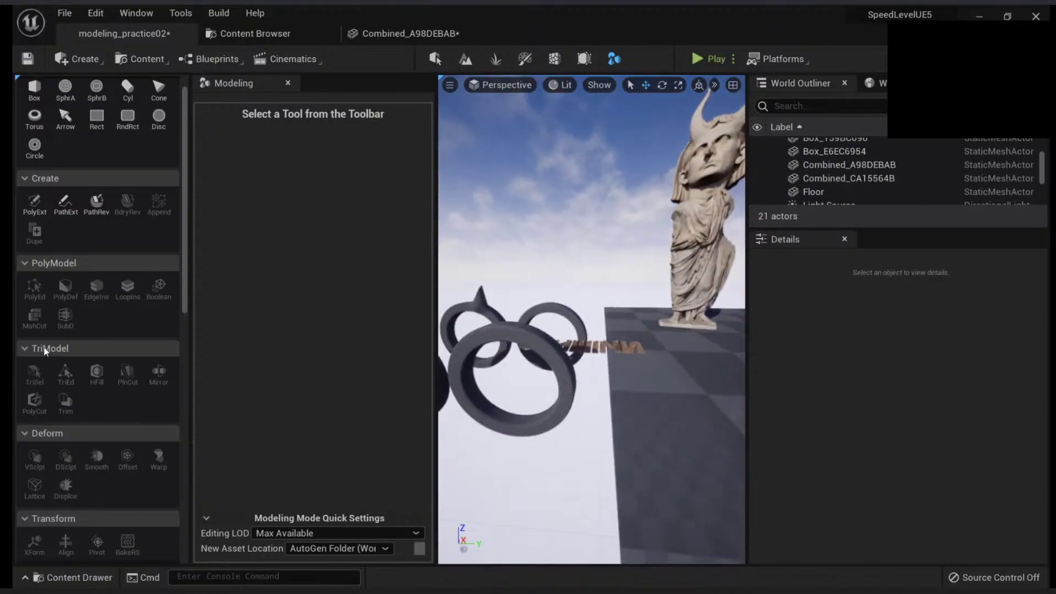
right_click_drag(588, 410, 654, 435)
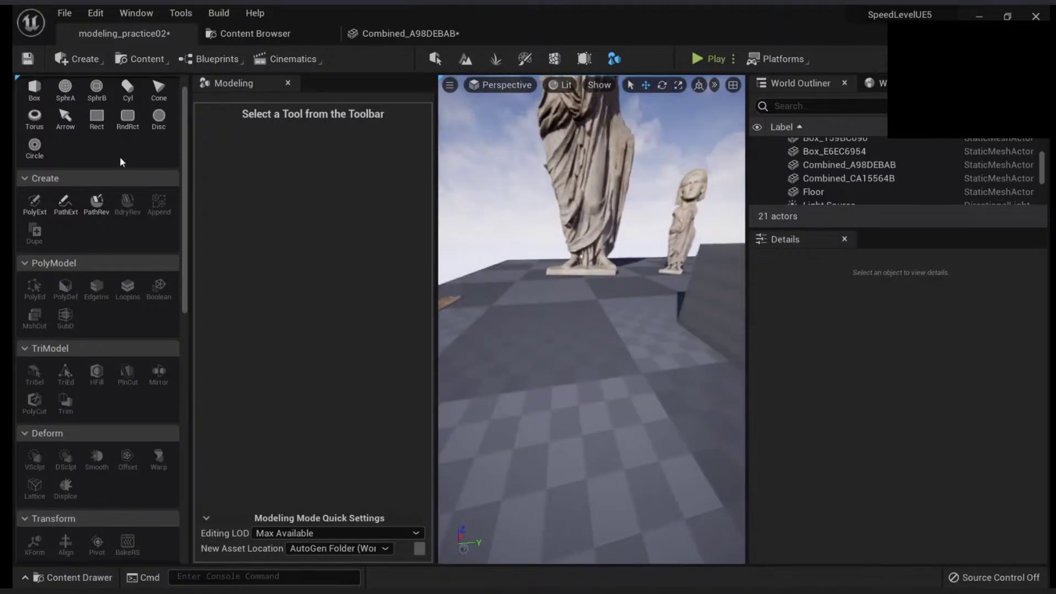
scroll(121, 160, "up", 1)
left_click(34, 111)
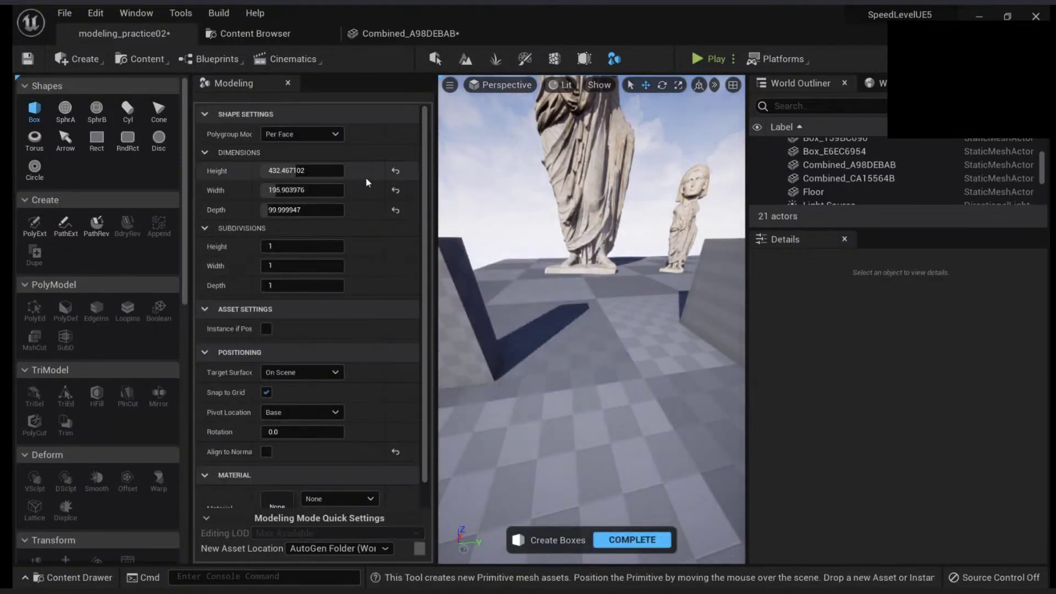
left_click(396, 170)
left_click(395, 190)
left_click(396, 210)
left_click(520, 407)
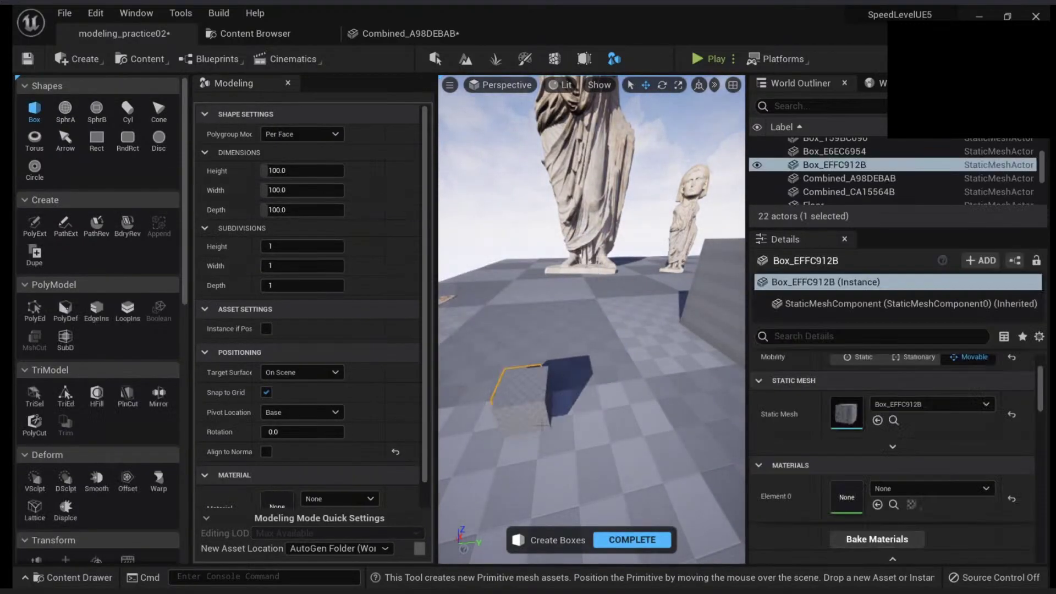
left_click(632, 539)
Start Select Triangles on the new box and brush-select one triangle on its side face.
right_click_drag(592, 352, 589, 325)
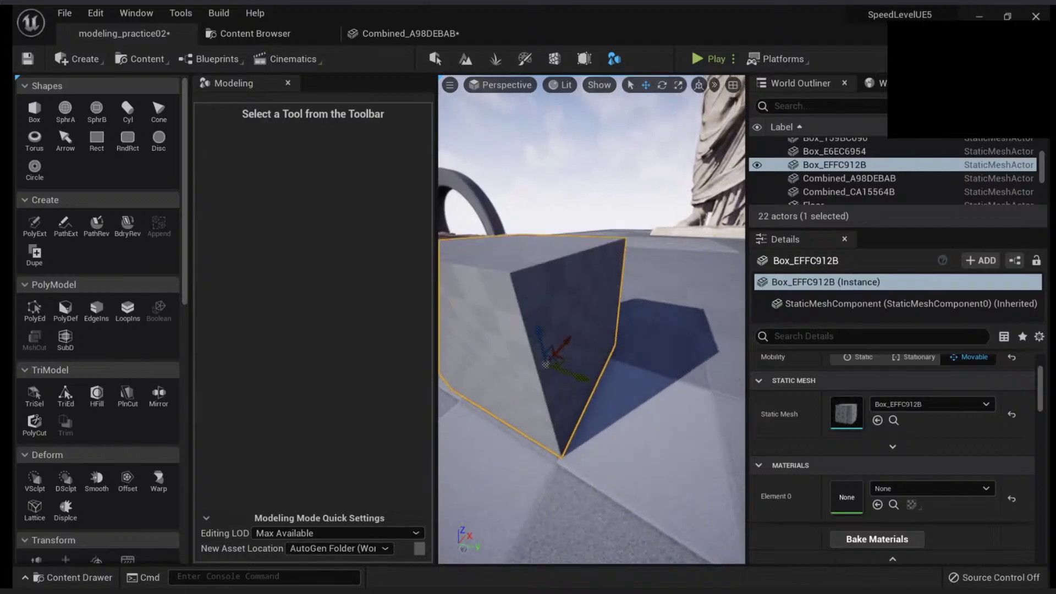
scroll(64, 417, "down", 2)
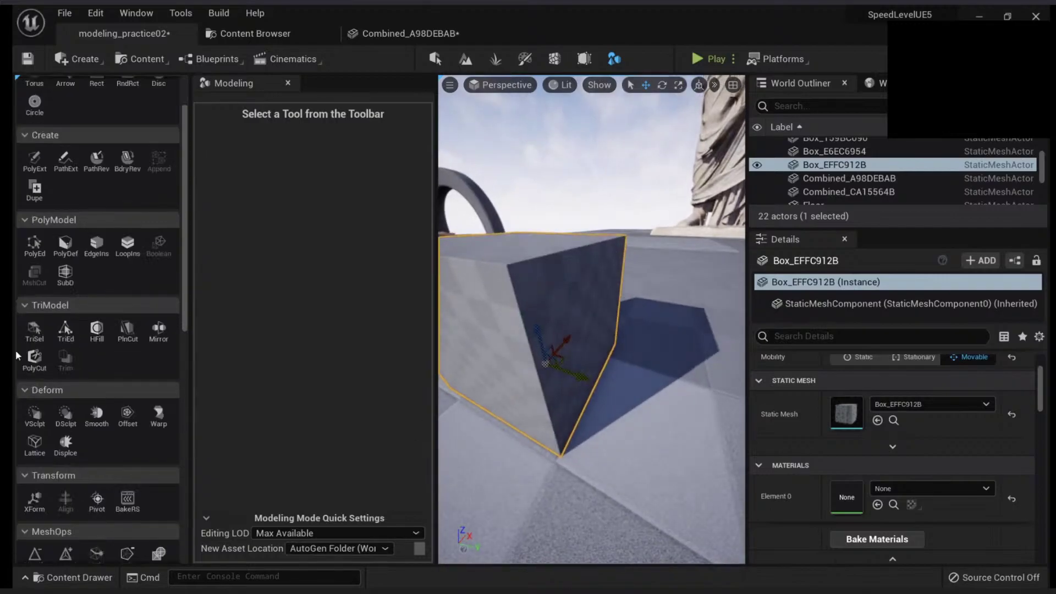
left_click(36, 331)
mouse_move(548, 310)
right_mouse_down()
mouse_move(667, 303)
mouse_move(657, 389)
mouse_move(471, 312)
mouse_move(530, 312)
right_mouse_up()
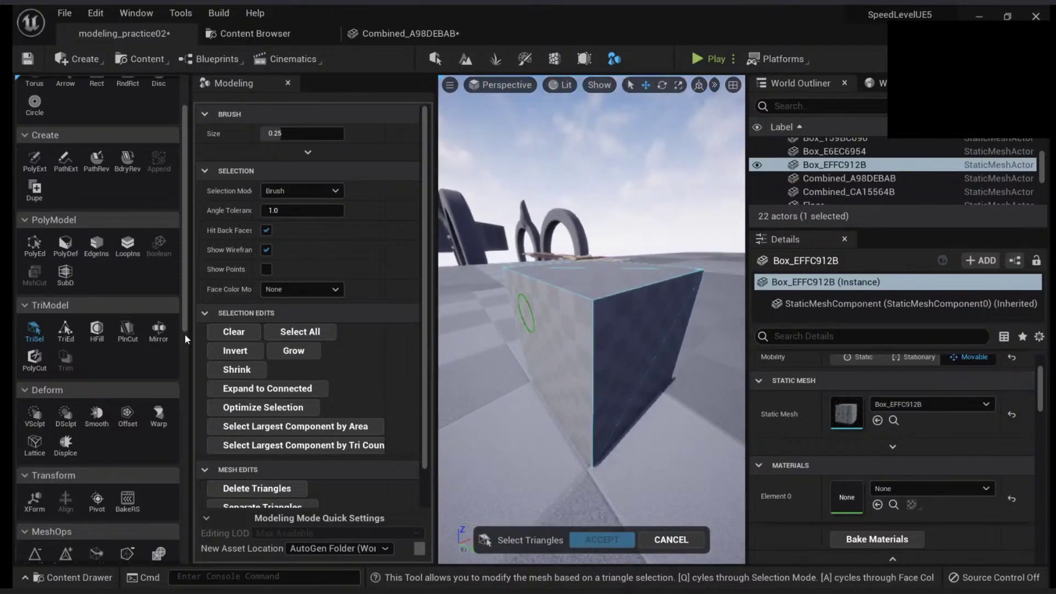
left_click_drag(586, 337, 541, 388, "alt")
left_click(531, 382)
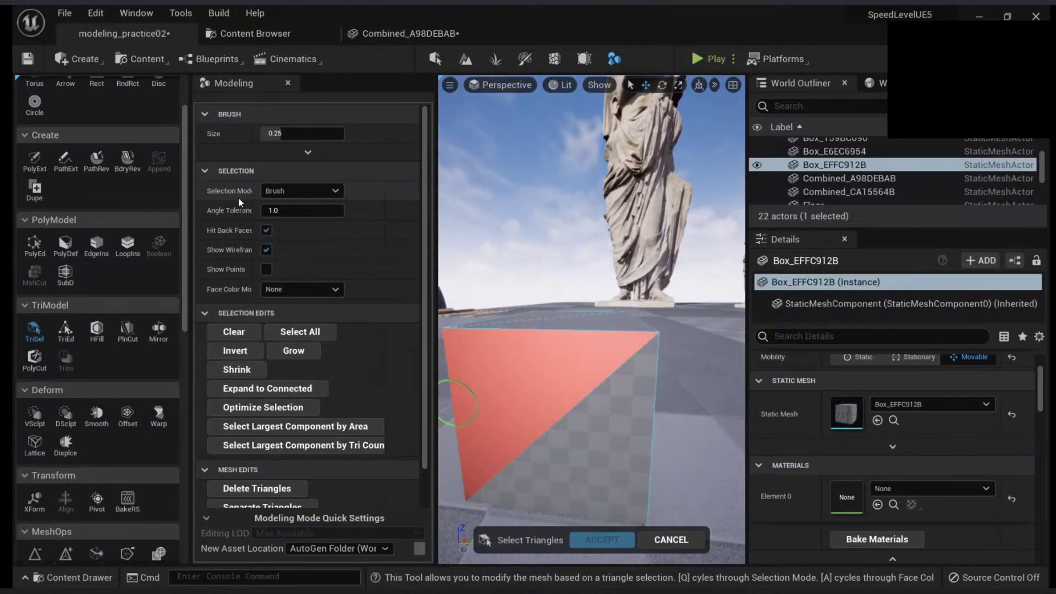
Set the Selection Mode to All Connected, select the whole box, and clear that selection.
left_click_drag(248, 192, 281, 194)
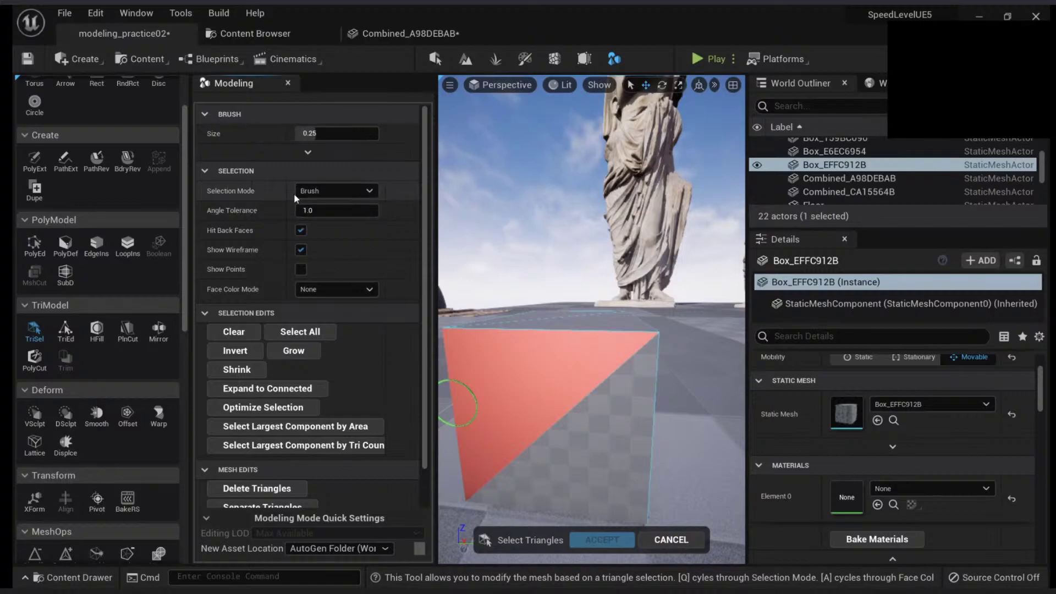
left_click(325, 192)
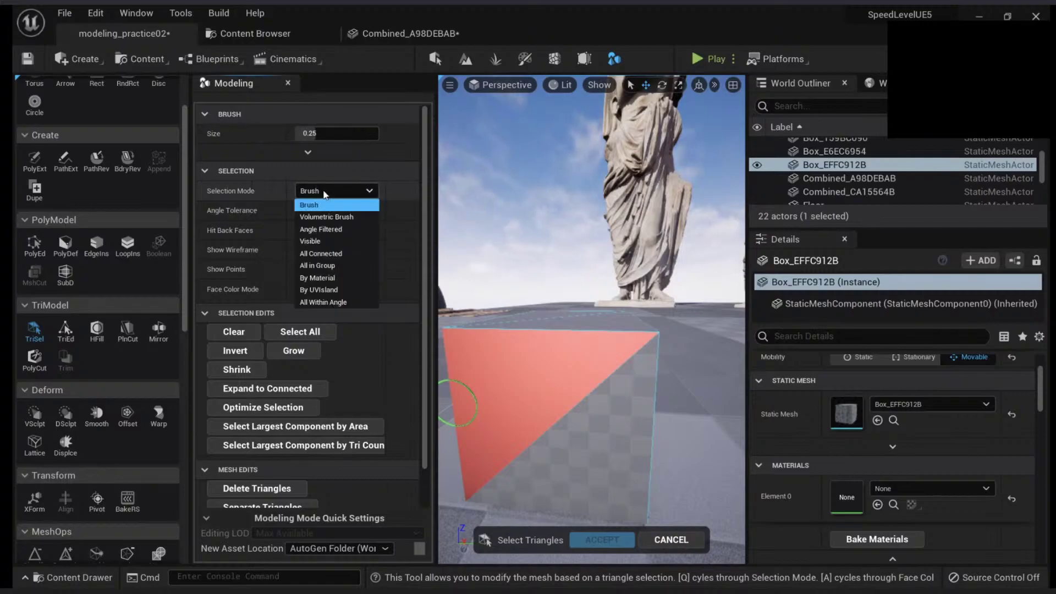
left_click(330, 253)
right_click_drag(544, 371, 544, 418)
right_click_drag(538, 341, 548, 380)
left_click(571, 335)
right_click_drag(570, 335, 626, 307)
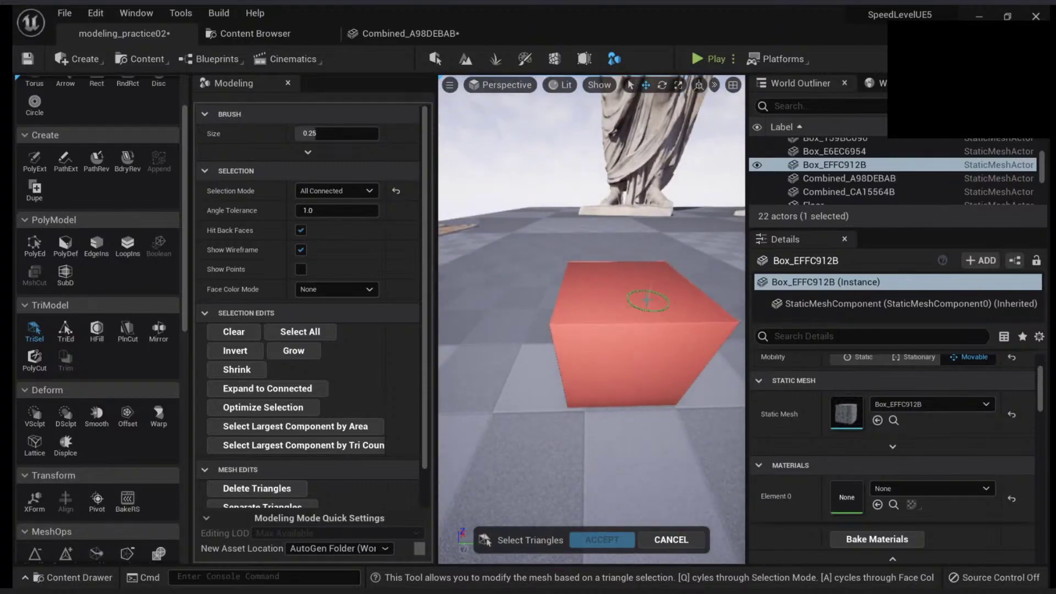
key("Delete")
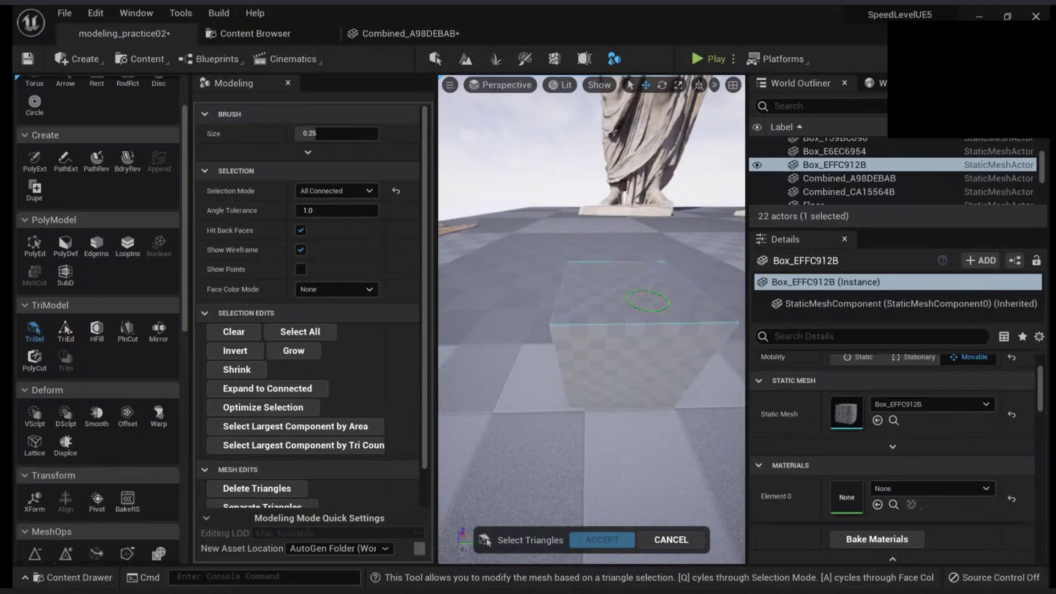
right_click_drag(647, 301, 527, 282)
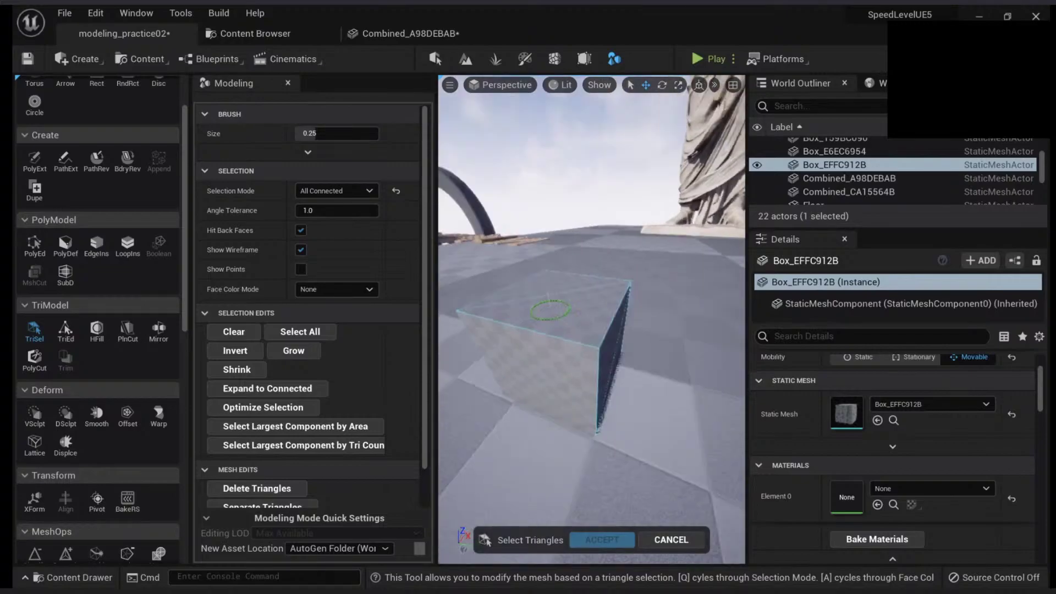
Set the Selection Mode to Brush and brush over the box's faces to select their triangles.
left_click(337, 191)
left_click(321, 206)
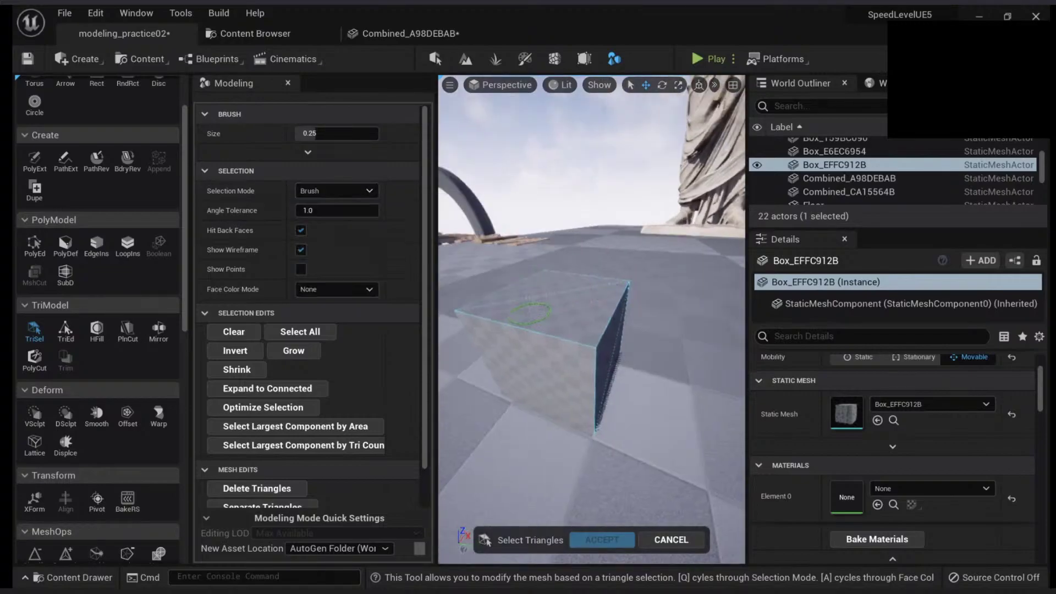
right_click_drag(527, 352, 529, 324)
left_click(526, 298)
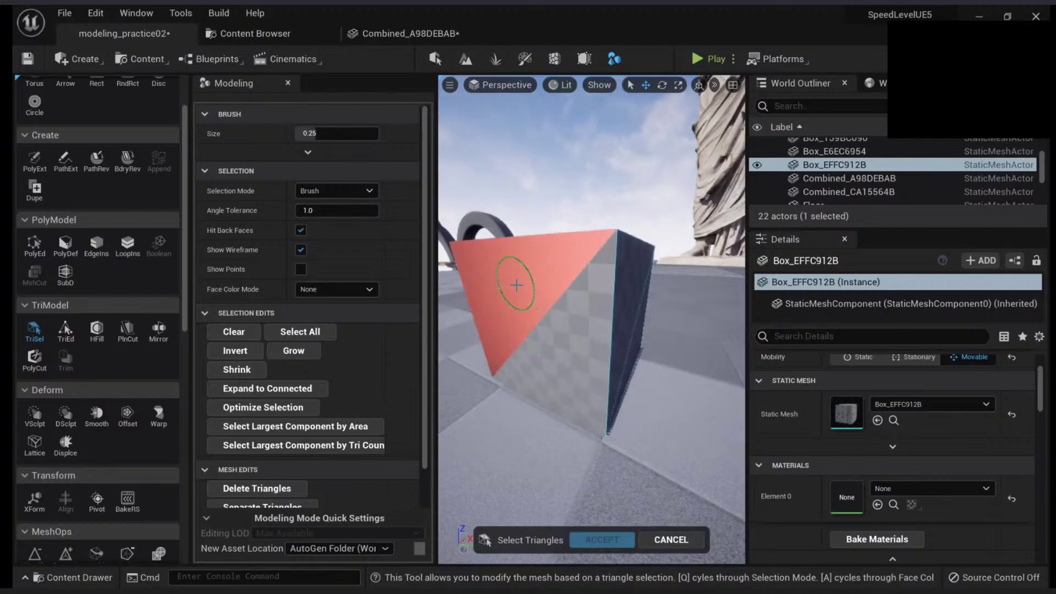
left_click_drag(521, 284, 548, 340)
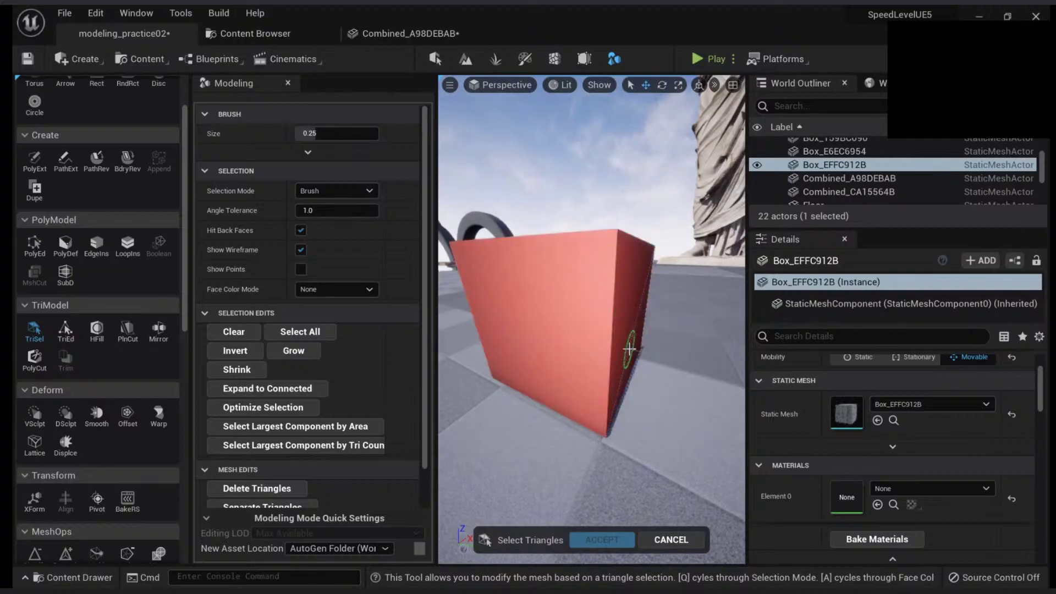
mouse_move(633, 348)
left_mouse_down("alt")
mouse_move(578, 436)
mouse_move(618, 334)
mouse_move(561, 377)
mouse_move(576, 379)
left_mouse_up("alt")
left_click(573, 370)
mouse_move(576, 380)
right_mouse_down()
mouse_move(542, 322)
mouse_move(575, 365)
mouse_move(504, 349)
mouse_move(570, 420)
mouse_move(599, 257)
mouse_move(545, 312)
mouse_move(557, 312)
mouse_move(559, 387)
mouse_move(473, 484)
mouse_move(451, 385)
mouse_move(691, 425)
right_mouse_up()
left_click(511, 353)
Select all triangles of the box and clear the selection.
left_click(246, 334)
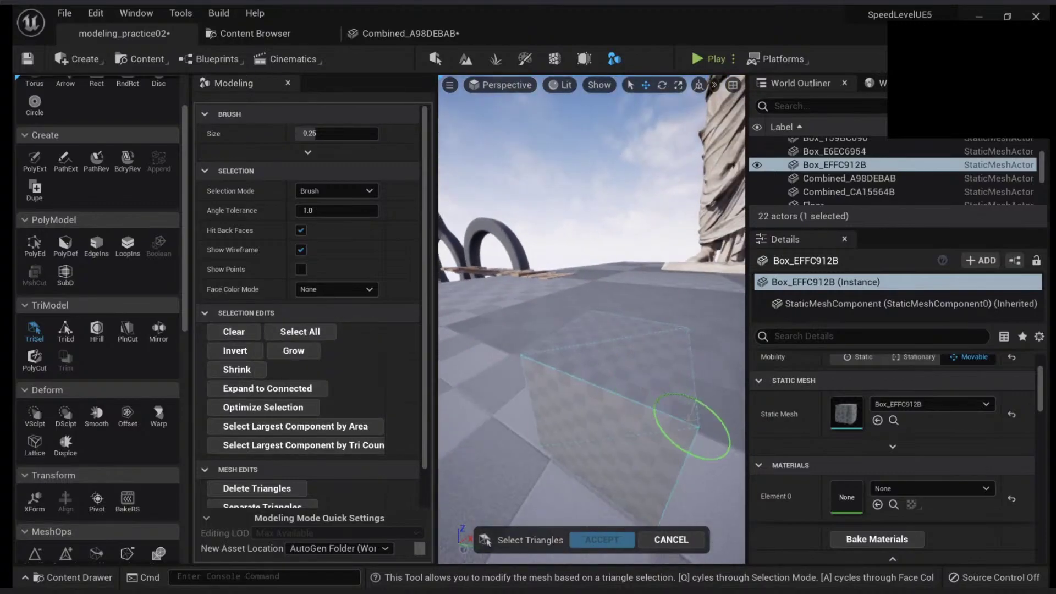
left_click(306, 339)
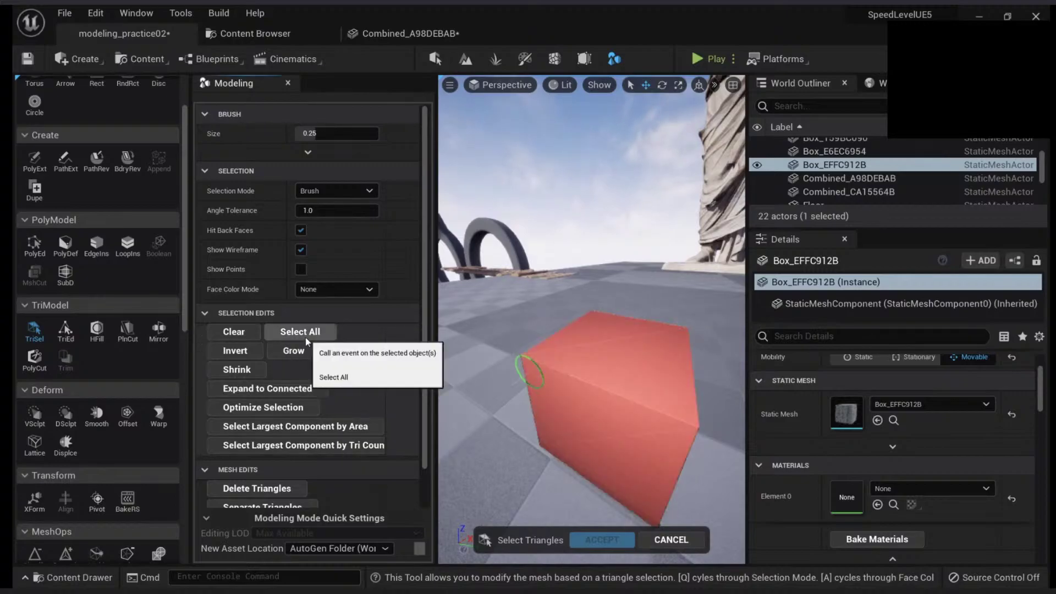
left_click(252, 331)
Select one triangle on the box's top face, invert and grow the selection, and clear it.
left_click(609, 346)
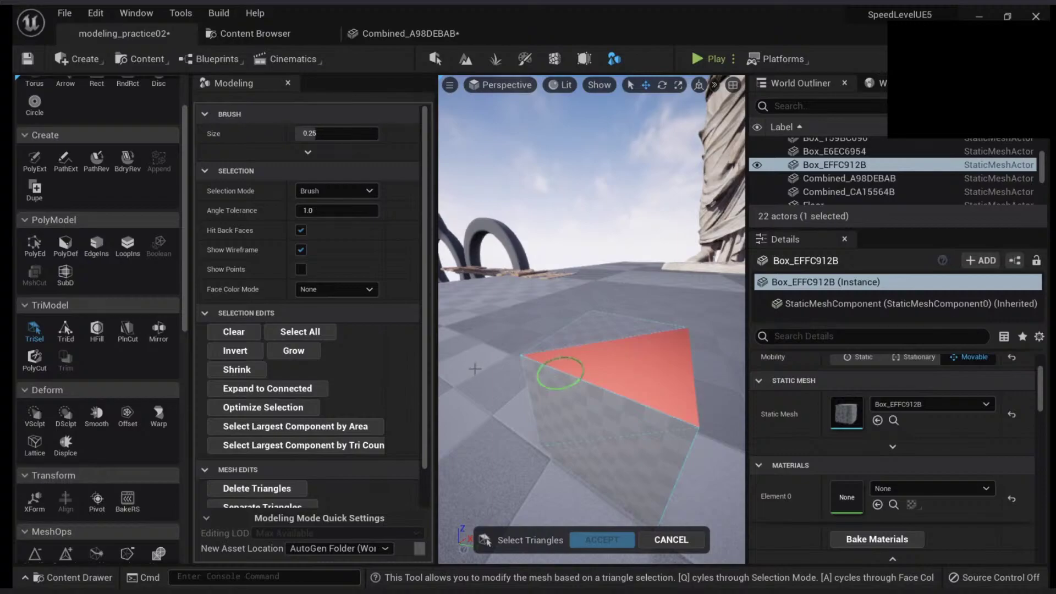
left_click(246, 355)
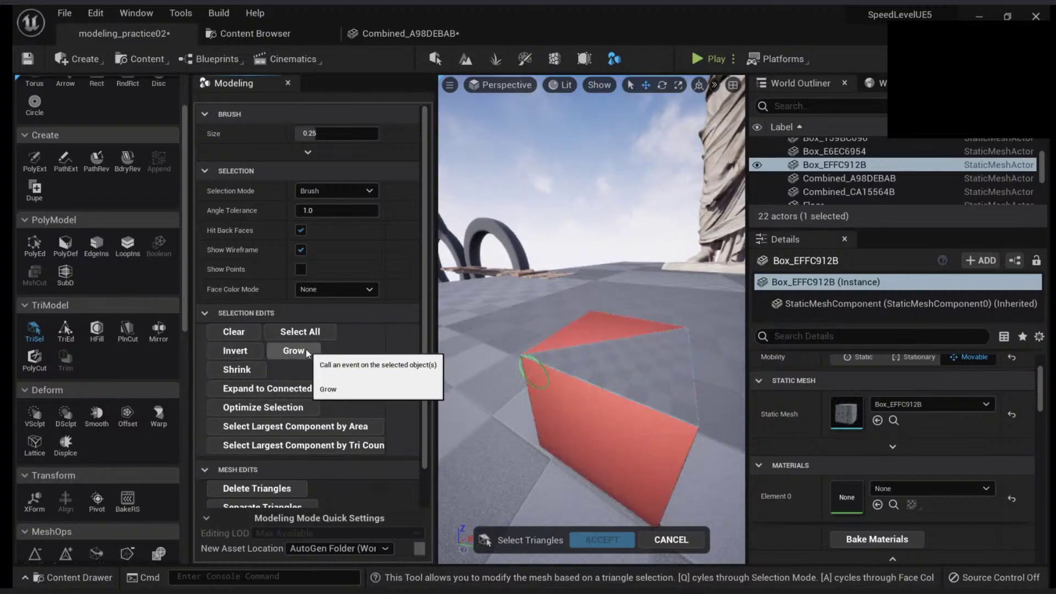
left_click(287, 350)
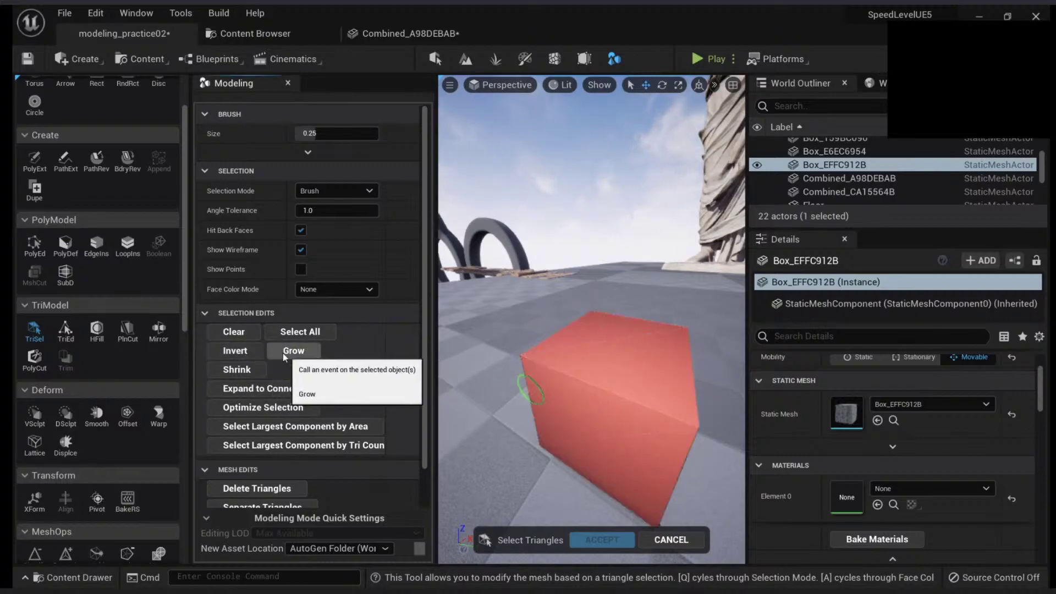
left_click(236, 331)
Select one triangle on the box's top face, grow the selection, and shrink it again.
left_click(644, 363)
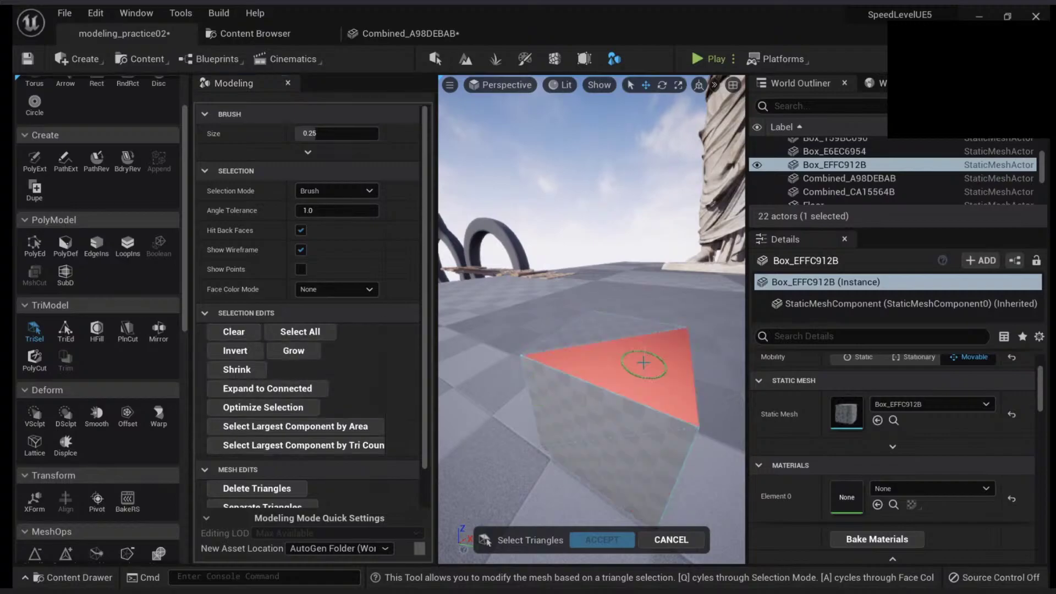
left_click(286, 351)
right_click_drag(618, 403, 743, 402)
right_click_drag(483, 325, 594, 385)
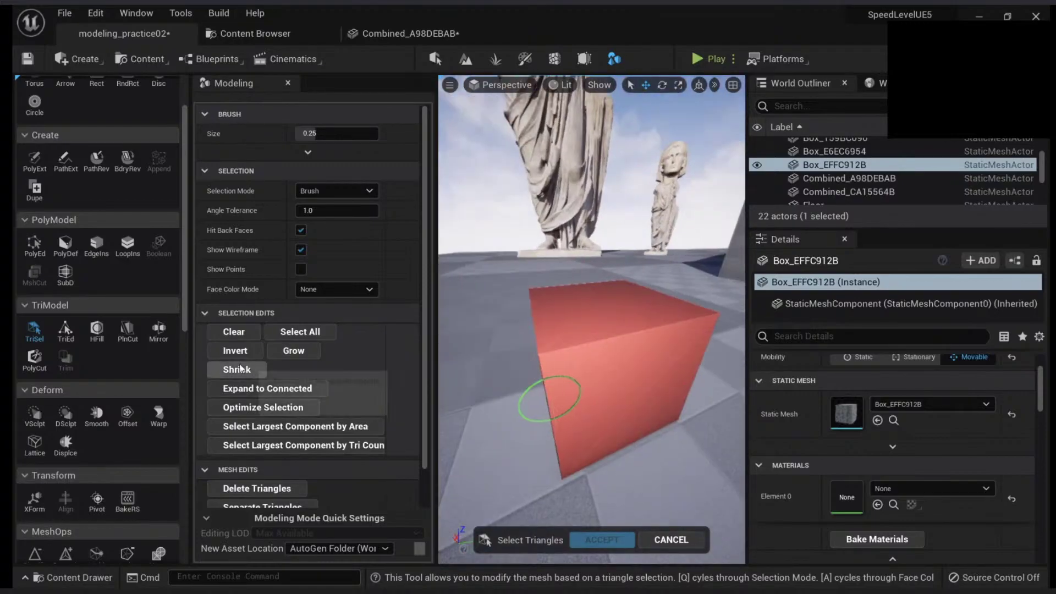
left_click(237, 370)
left_click(237, 370)
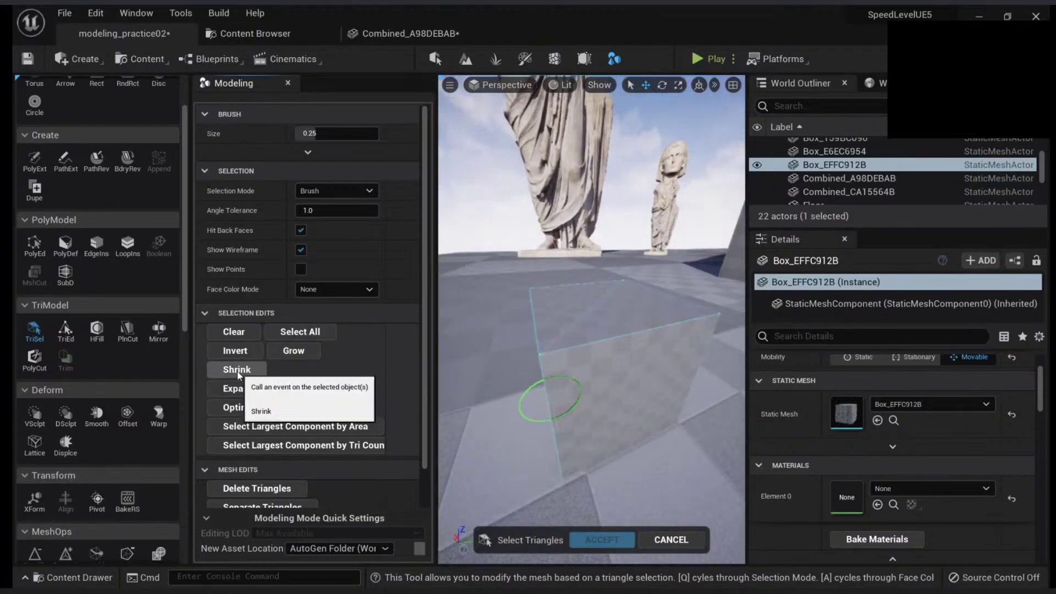
Select one top triangle, expand the selection to all connected triangles, and invert it.
left_click(547, 335)
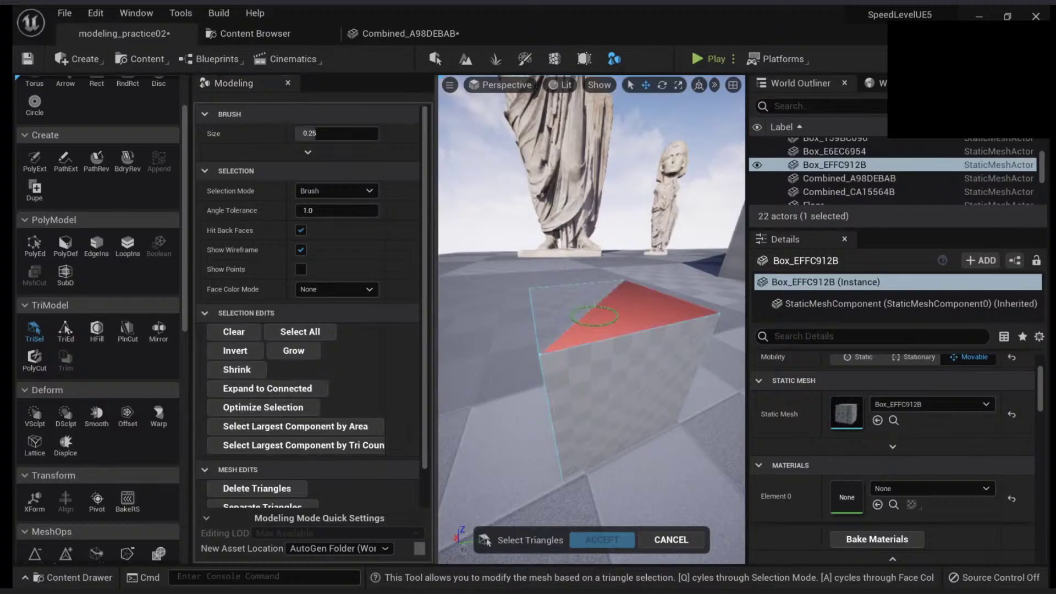
left_click(260, 389)
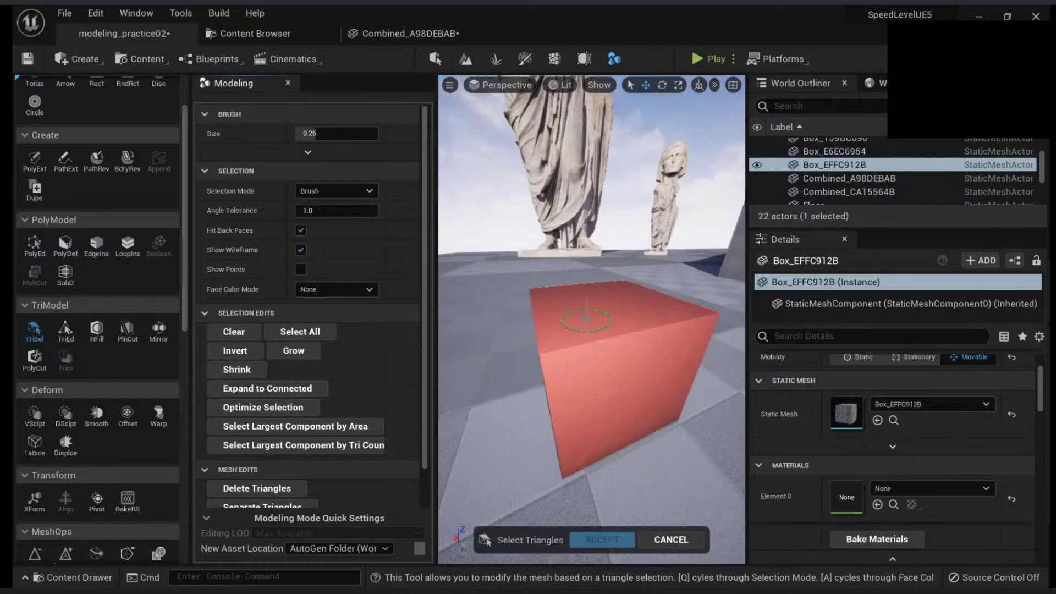
left_click(234, 350)
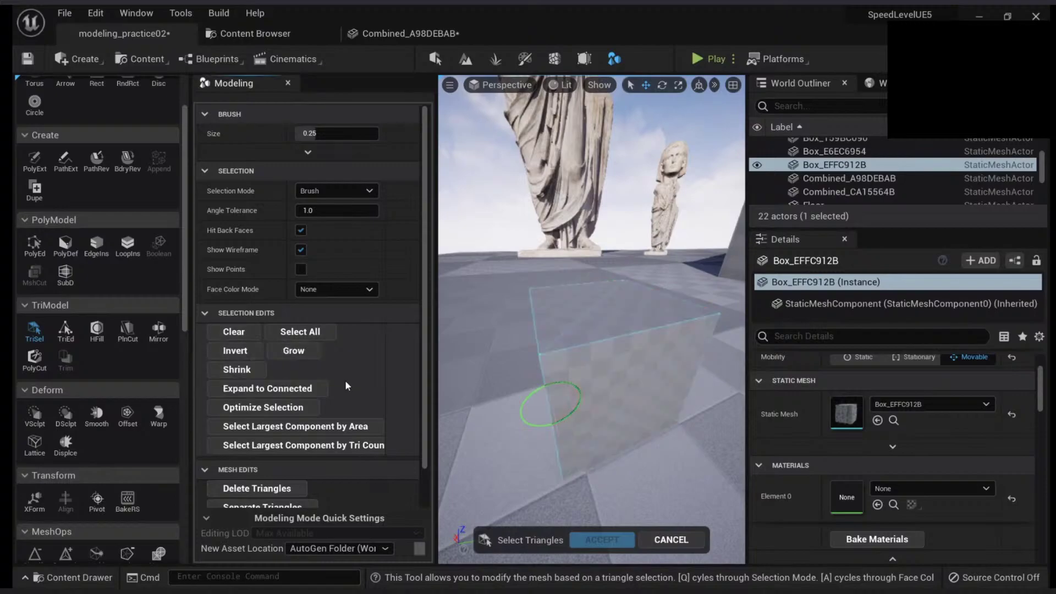
Brush-select at the box's near top corner and optimize the triangle selection.
left_click(552, 344)
left_click(271, 405)
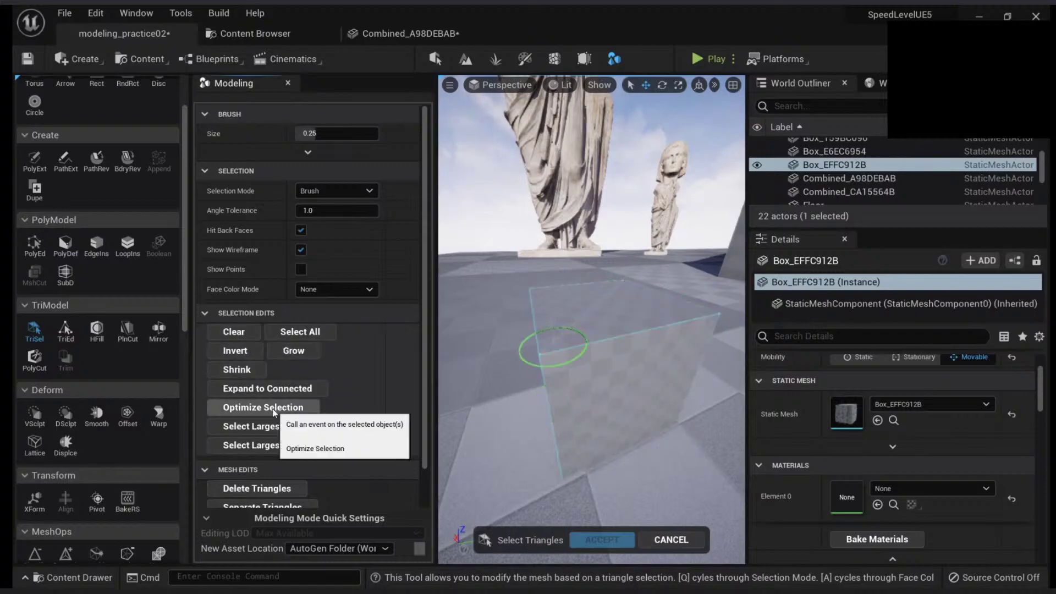
Exit Select Triangles and place a type A sphere with a 50-unit radius and 16 latitude and longitude slices beside the box.
right_click_drag(641, 334, 519, 291)
key("Escape")
scroll(75, 118, "up", 3)
left_click(65, 110)
left_click(517, 457)
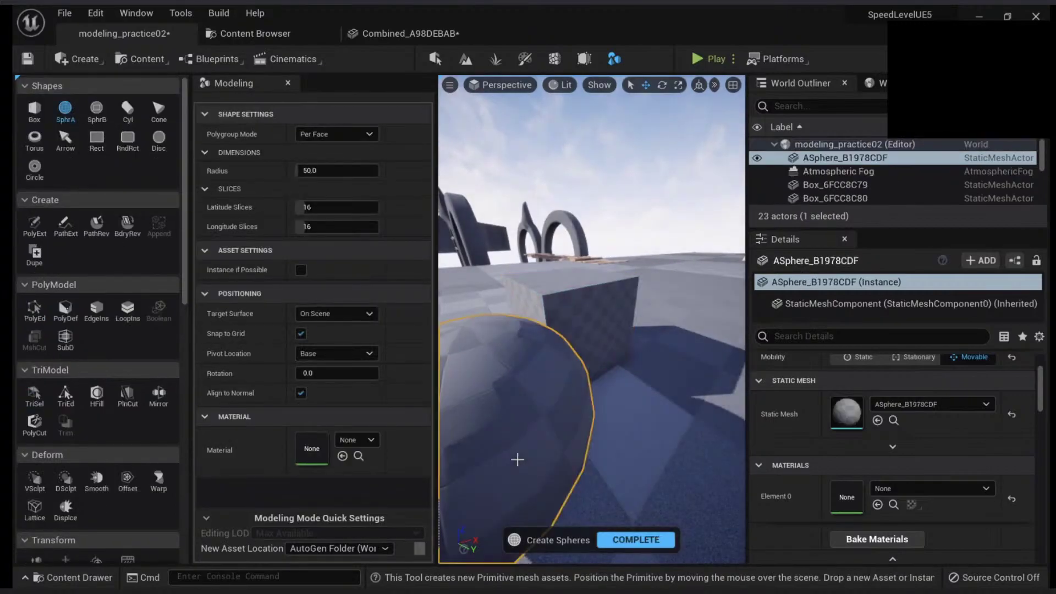
left_click(634, 544)
right_click_drag(635, 545, 591, 536)
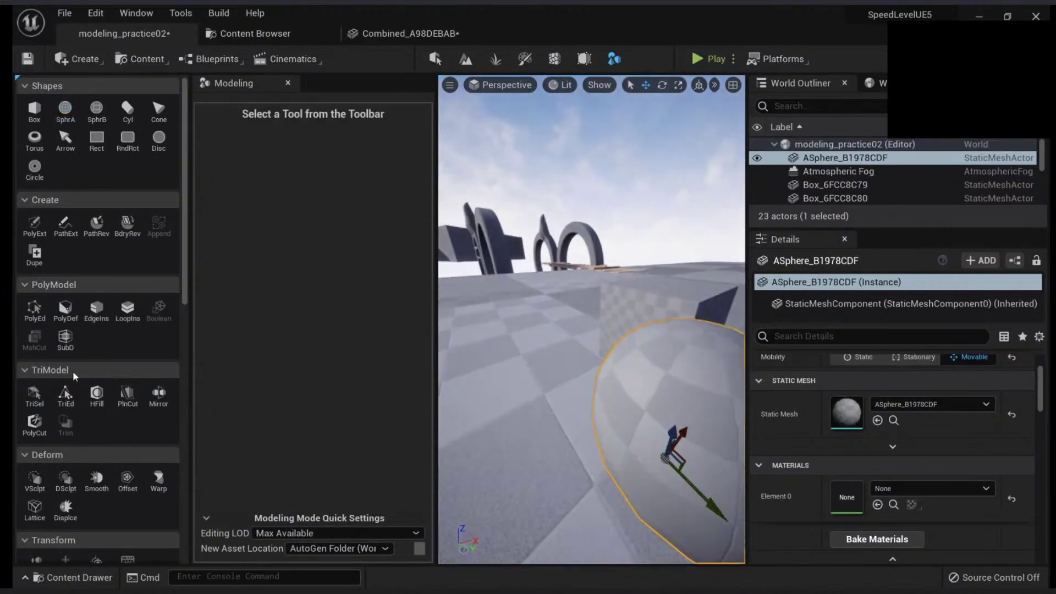
Brush-select a patch of triangles on the upper side of the sphere with Select Triangles.
left_click(33, 394)
key("f")
mouse_move(622, 352)
left_mouse_down()
mouse_move(611, 385)
mouse_move(619, 380)
mouse_move(577, 392)
left_mouse_up()
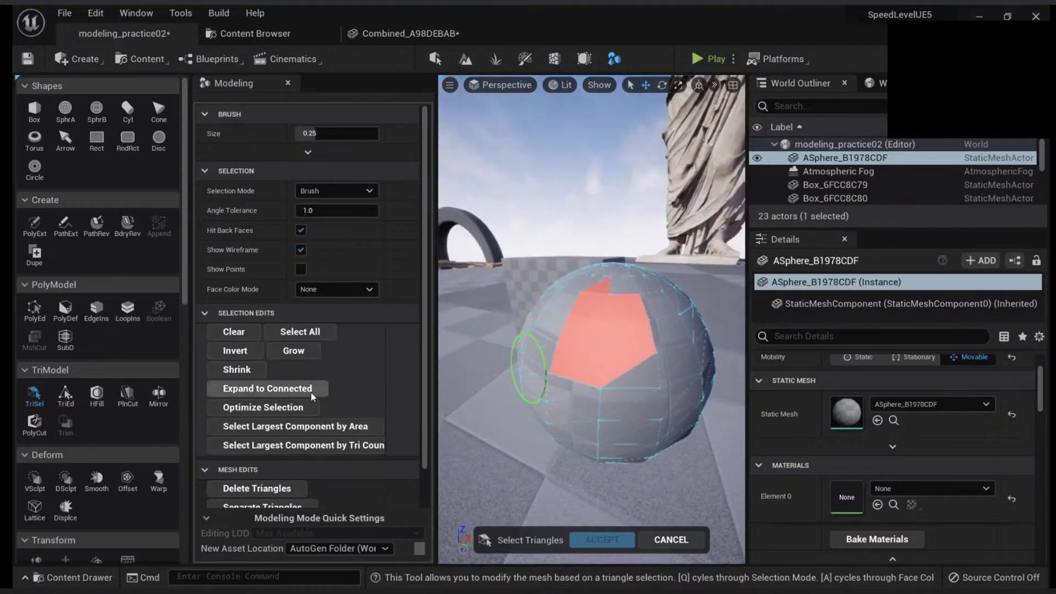
key("w")
mouse_move(618, 304)
right_mouse_down()
mouse_move(639, 306)
mouse_move(600, 330)
right_mouse_up()
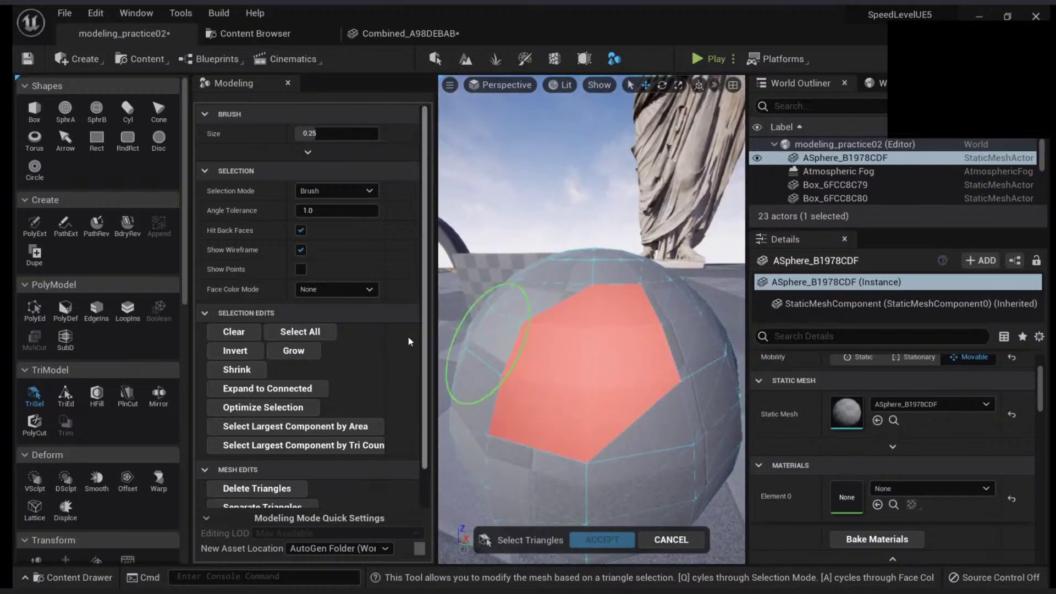
scroll(408, 335, "down", 2)
right_click_drag(526, 379, 548, 367)
scroll(538, 380, "down", 3)
scroll(358, 394, "down", 2)
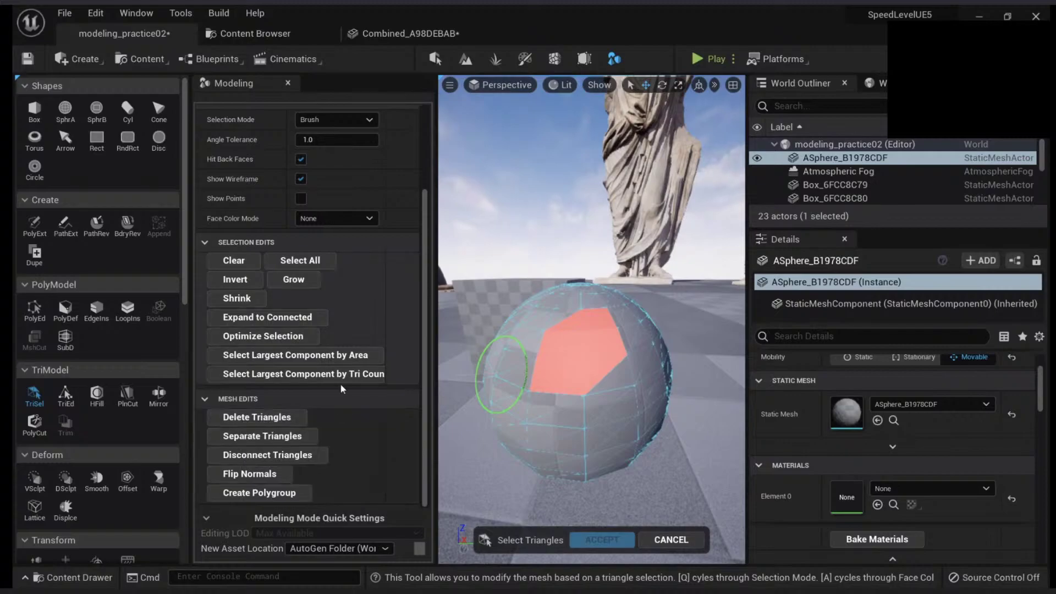
Delete the selected triangles from the sphere and undo the deletion.
right_click_drag(627, 367, 616, 367)
key("Delete")
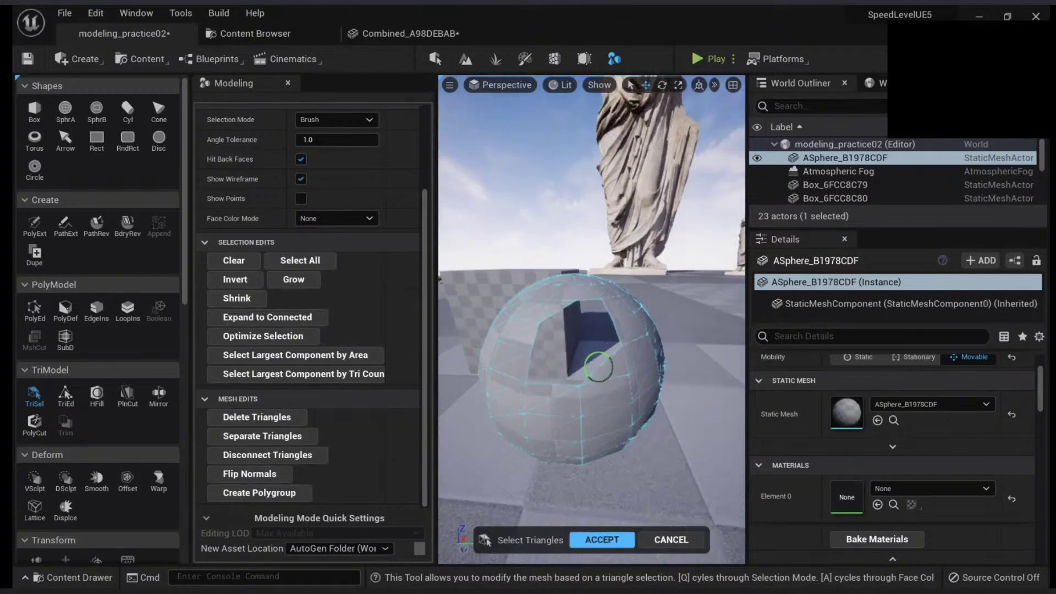
key("ctrl+z")
right_click_drag(600, 386, 608, 395)
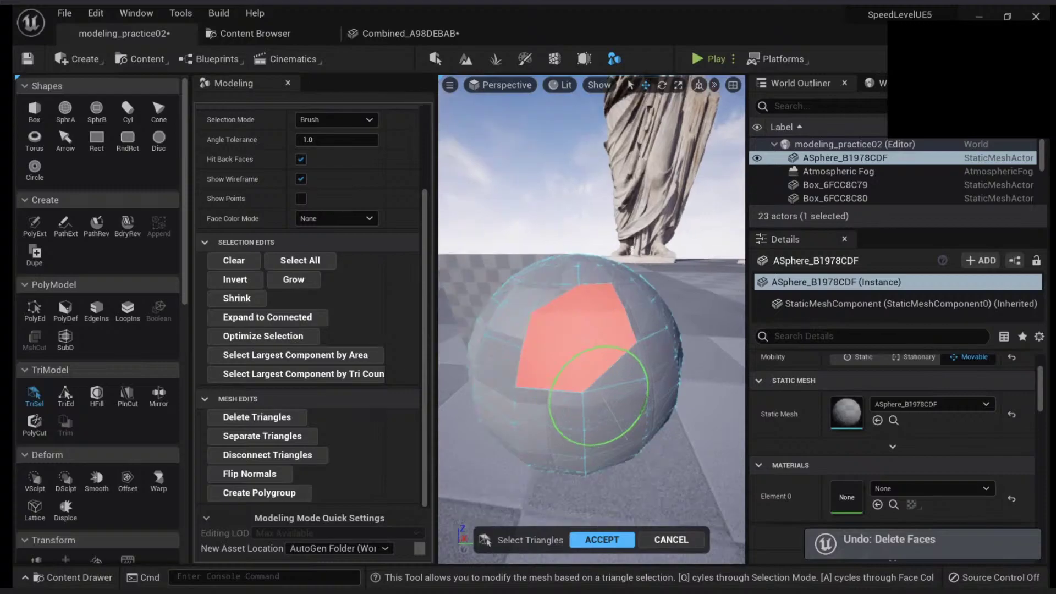
Separate the selected triangles from the sphere into their own mesh and accept the edit.
scroll(597, 393, "up", 3)
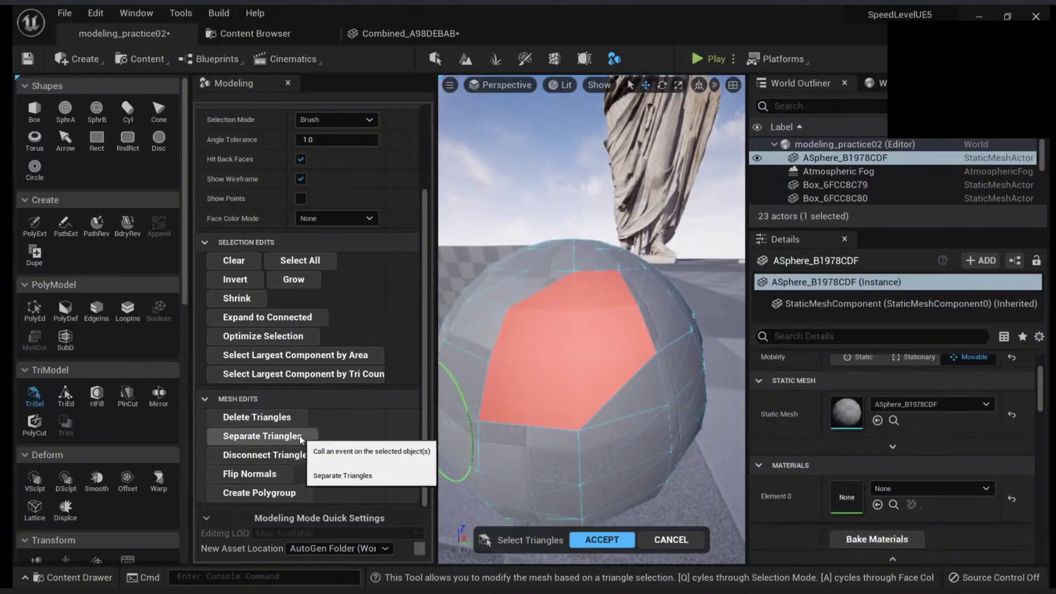
left_click(300, 438)
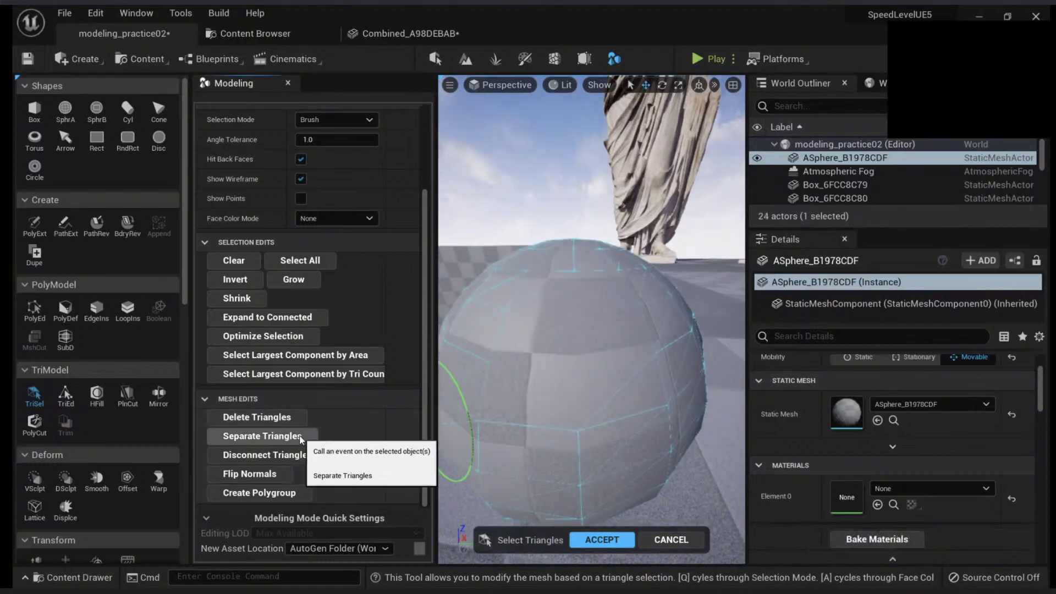
left_click(602, 539)
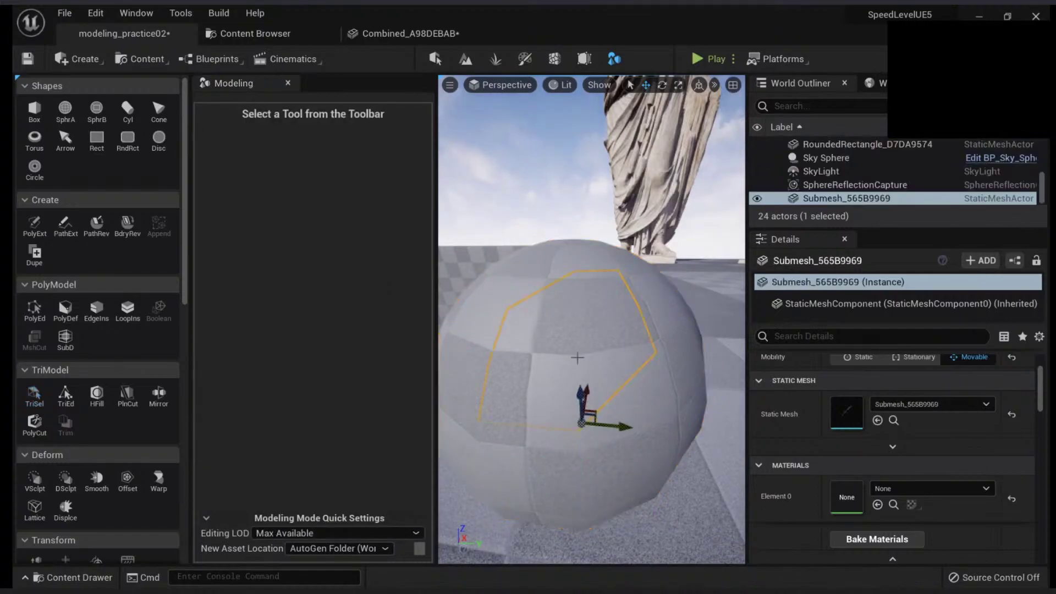
Locate the separated piece's static mesh in the Content Browser and return to the modeling_practice02 level.
left_click(894, 421)
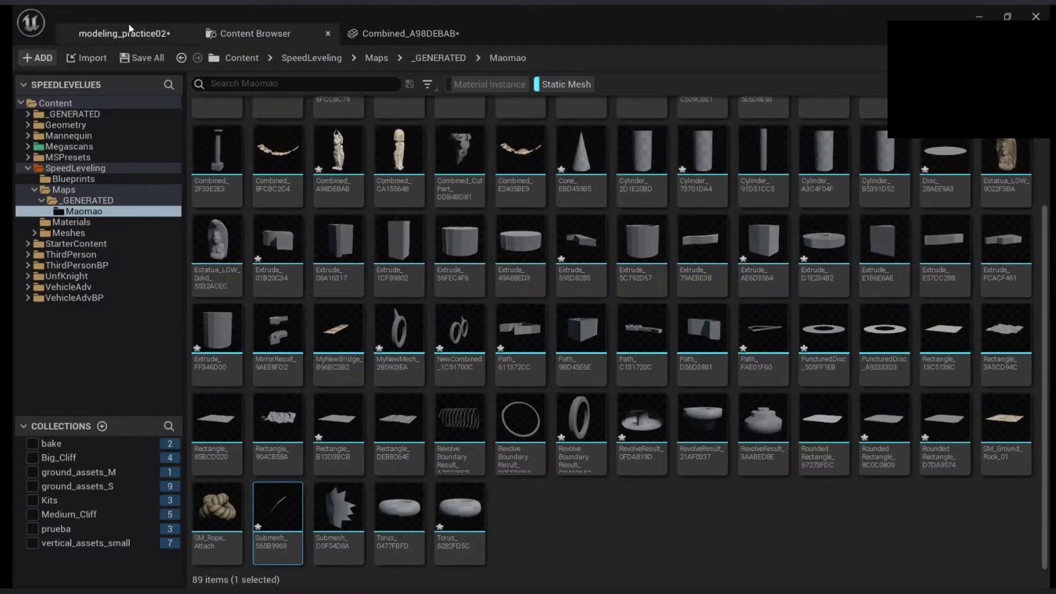
left_click(124, 33)
left_click_drag(602, 404, 625, 433)
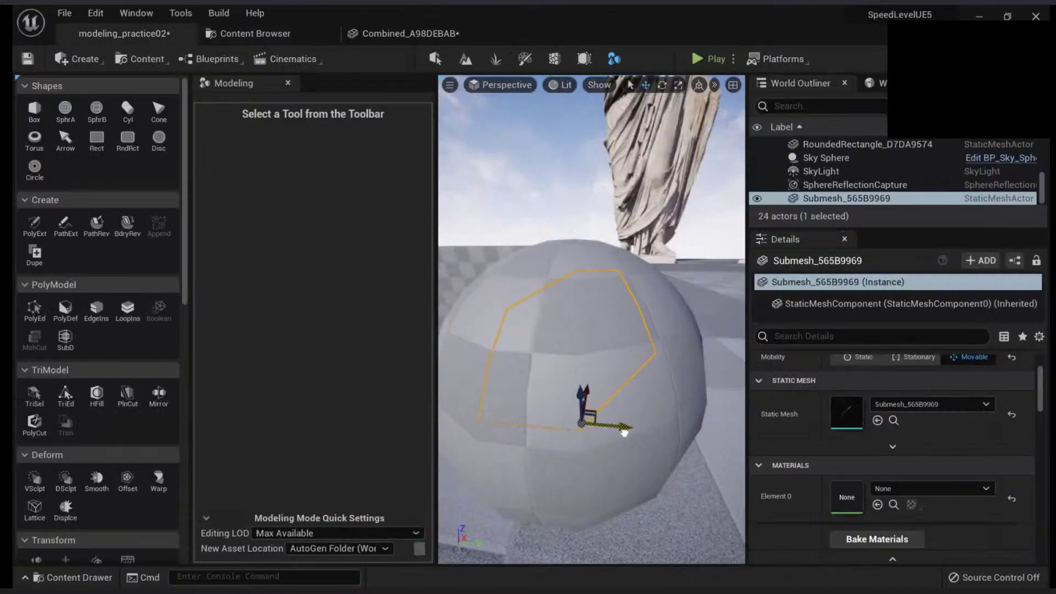
Reopen Select Triangles on the sphere, exit it, and undo the triangle separation.
left_click(644, 408)
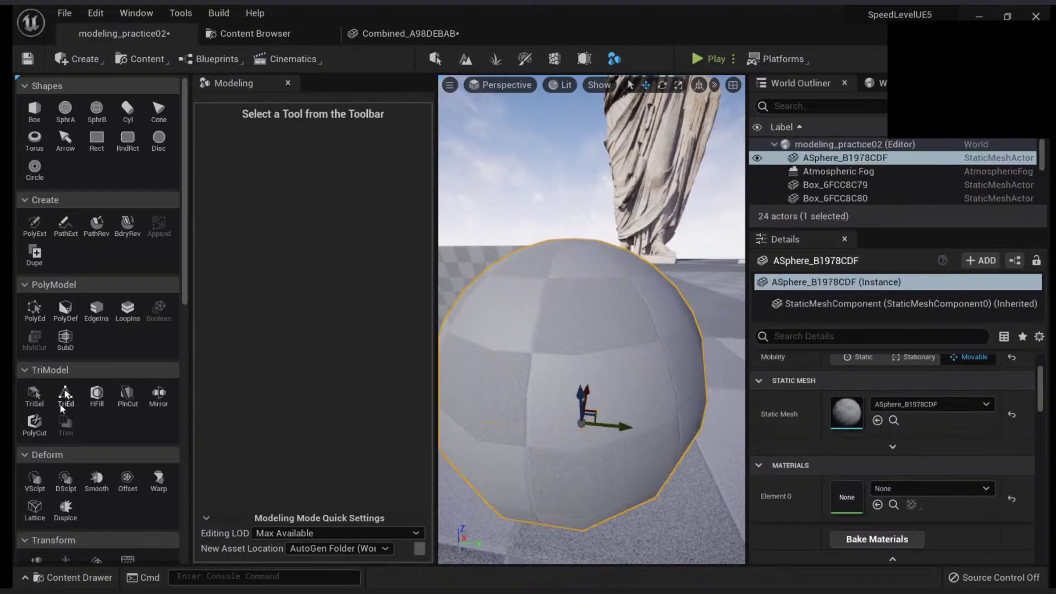
left_click(35, 400)
left_click_drag(627, 388, 573, 388, "alt")
right_click_drag(572, 388, 559, 353)
key("Escape")
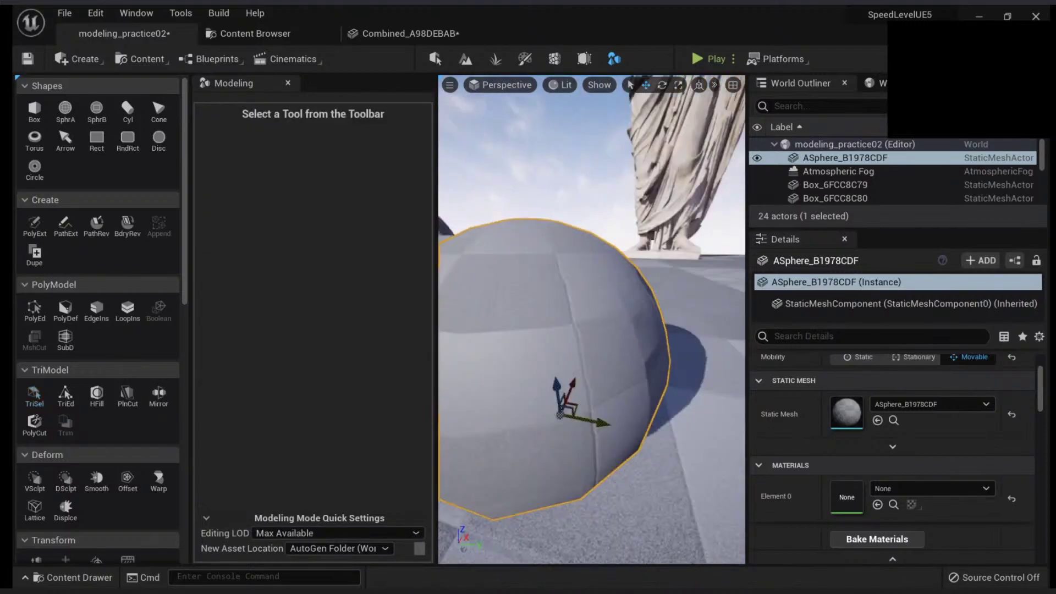
key("ctrl+z")
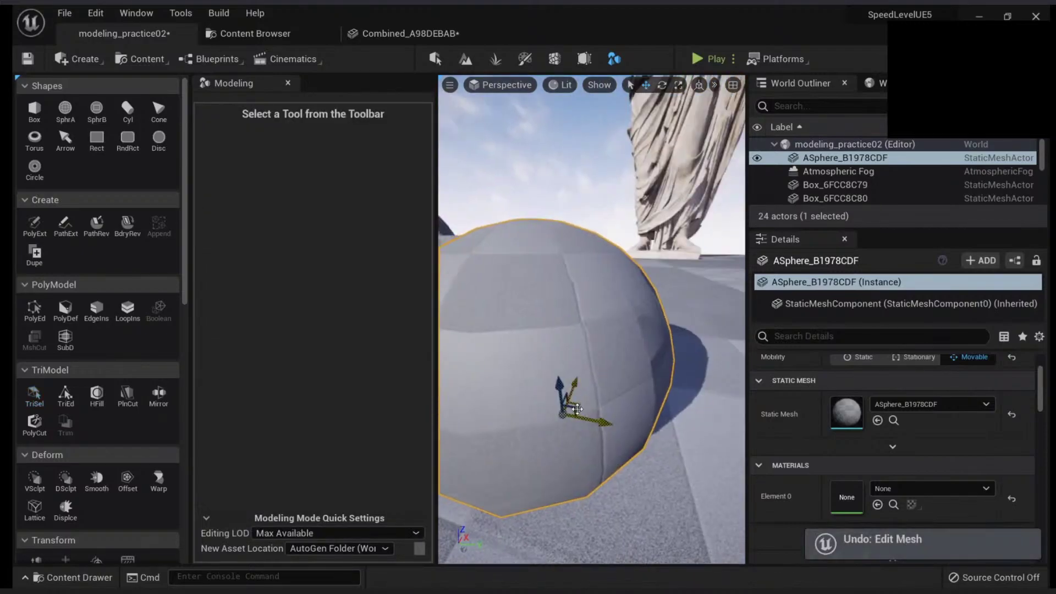
key("f")
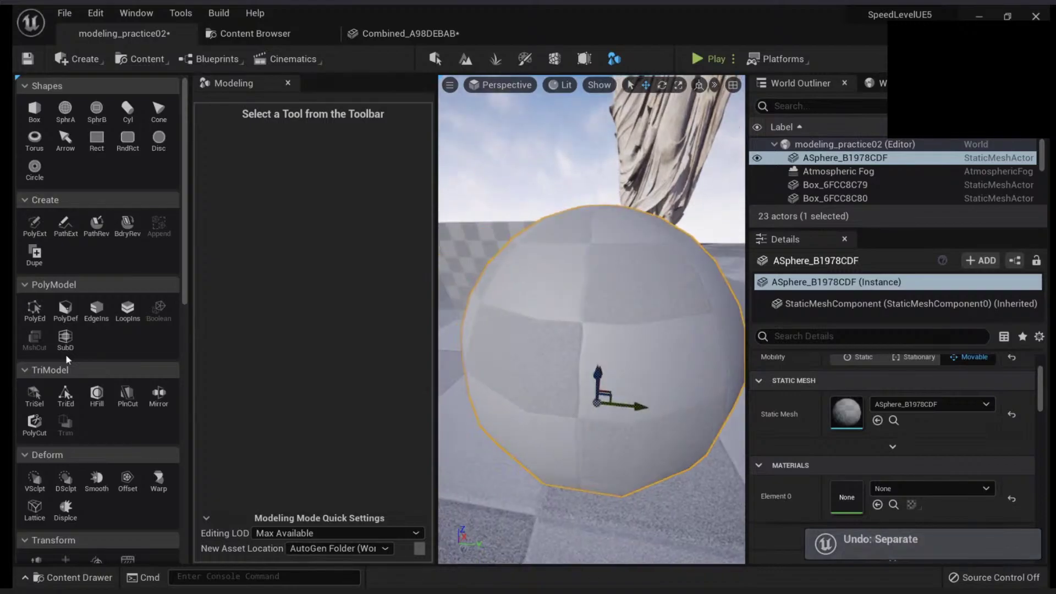
Brush-select a patch of triangles on the sphere's upper side, disconnect them from the rest, and accept the edit.
left_click(34, 397)
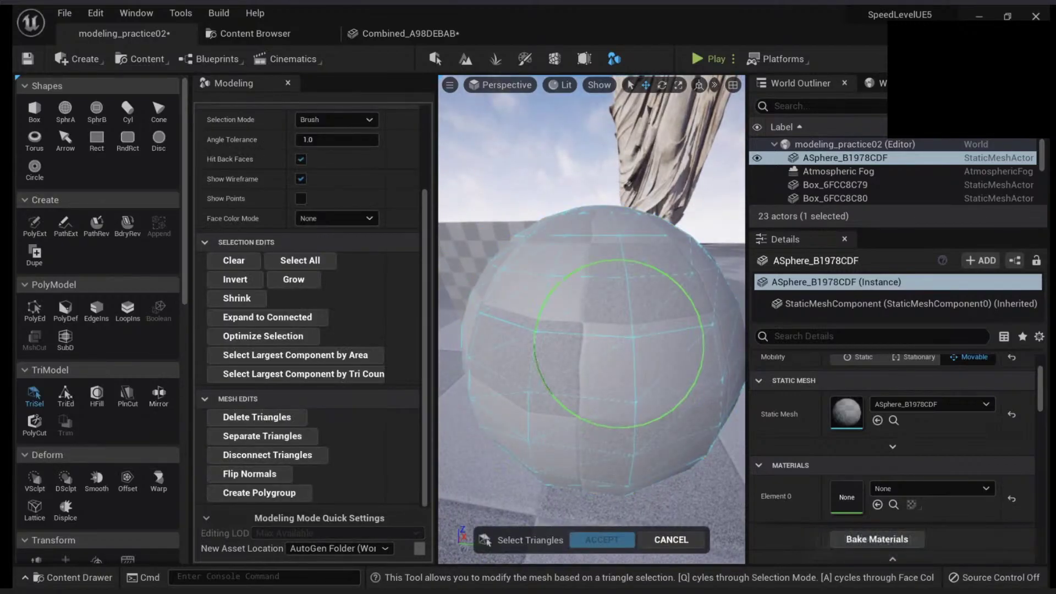
left_click_drag(619, 344, 495, 340, "alt")
left_click(574, 312)
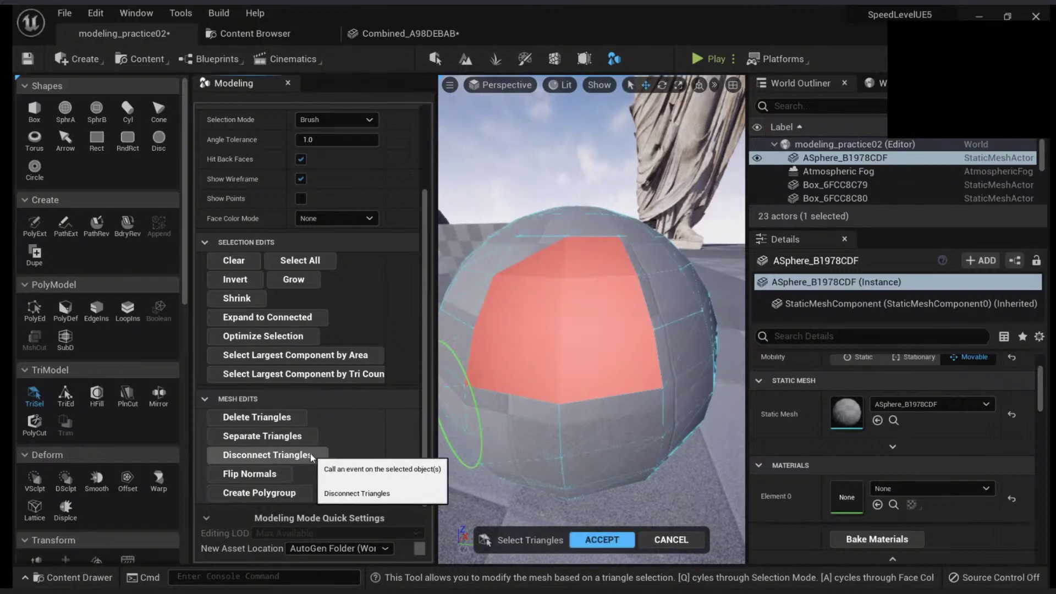
left_click(608, 539)
key("Escape")
left_click(594, 336)
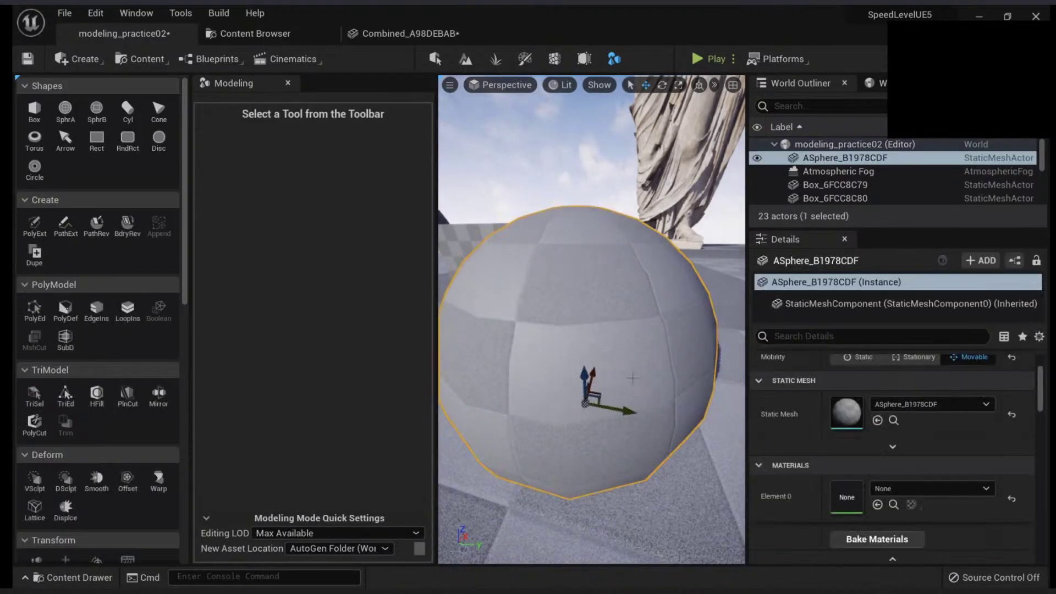
Brush-select triangles on the sphere outside the disconnected patch, expand to all connected triangles, and flip their normals.
scroll(616, 332, "down", 3)
scroll(616, 332, "up", 1)
mouse_move(616, 332)
right_mouse_down()
mouse_move(612, 301)
mouse_move(621, 340)
mouse_move(540, 363)
mouse_move(570, 318)
right_mouse_up()
left_click(34, 396)
left_click(641, 299)
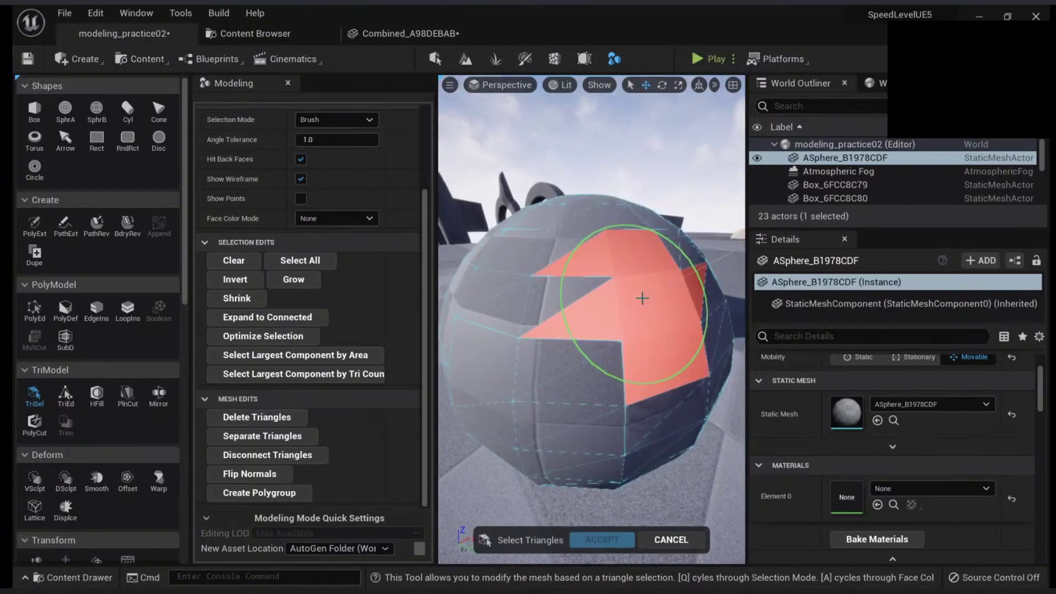
left_click(322, 316)
mouse_move(566, 330)
right_mouse_down()
mouse_move(649, 336)
mouse_move(672, 293)
mouse_move(680, 308)
mouse_move(731, 319)
mouse_move(675, 329)
mouse_move(568, 295)
mouse_move(495, 385)
mouse_move(592, 297)
mouse_move(619, 326)
mouse_move(557, 320)
mouse_move(542, 330)
mouse_move(566, 336)
right_mouse_up()
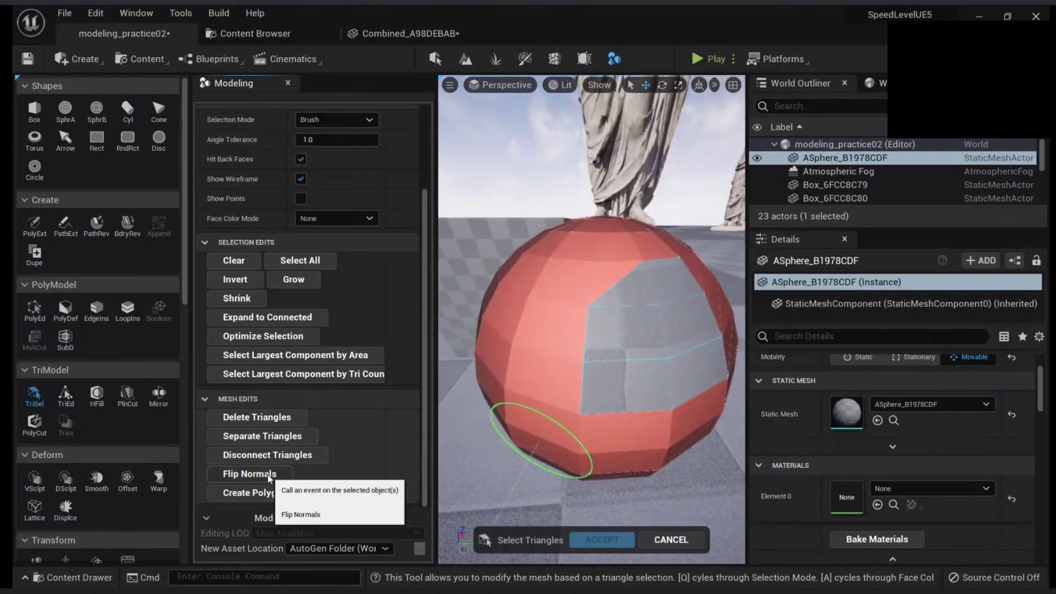
left_click(269, 474)
mouse_move(596, 352)
right_mouse_down()
mouse_move(610, 347)
mouse_move(570, 358)
mouse_move(600, 335)
mouse_move(543, 390)
mouse_move(542, 364)
right_mouse_up()
Brush-select triangles from inside the sphere, expand to the whole connected shell, and flip its normals back.
left_click(597, 289)
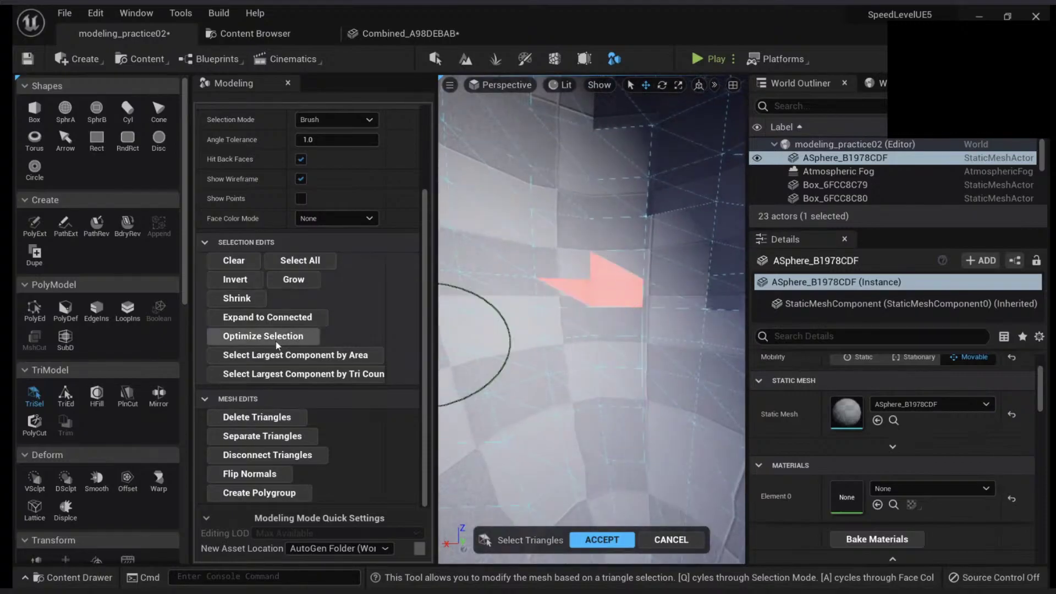
left_click(281, 322)
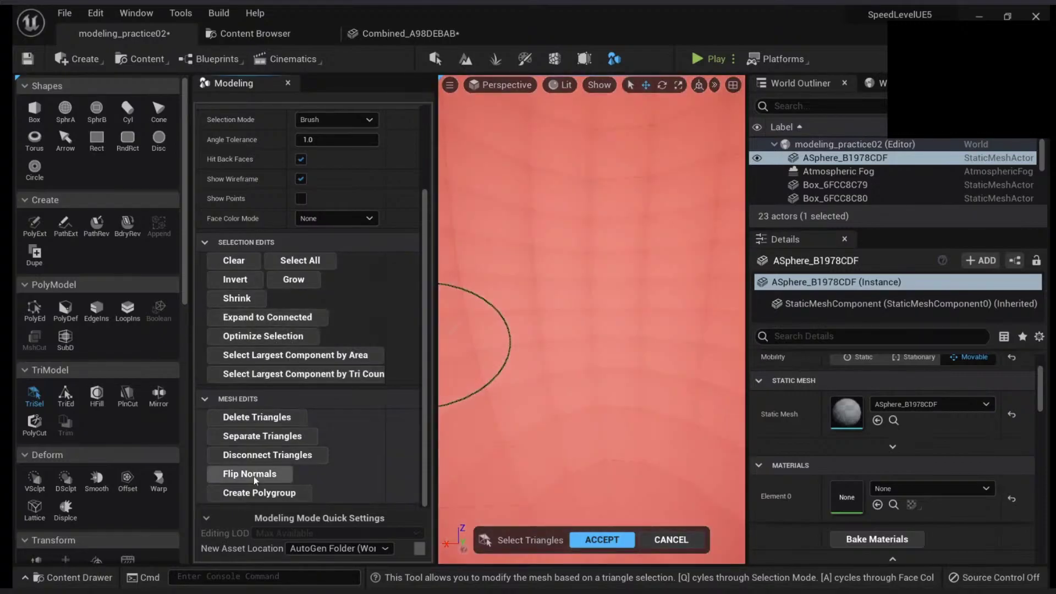
left_click(253, 475)
mouse_move(560, 393)
right_mouse_down()
mouse_move(572, 393)
mouse_move(584, 330)
mouse_move(627, 357)
mouse_move(605, 270)
right_mouse_up()
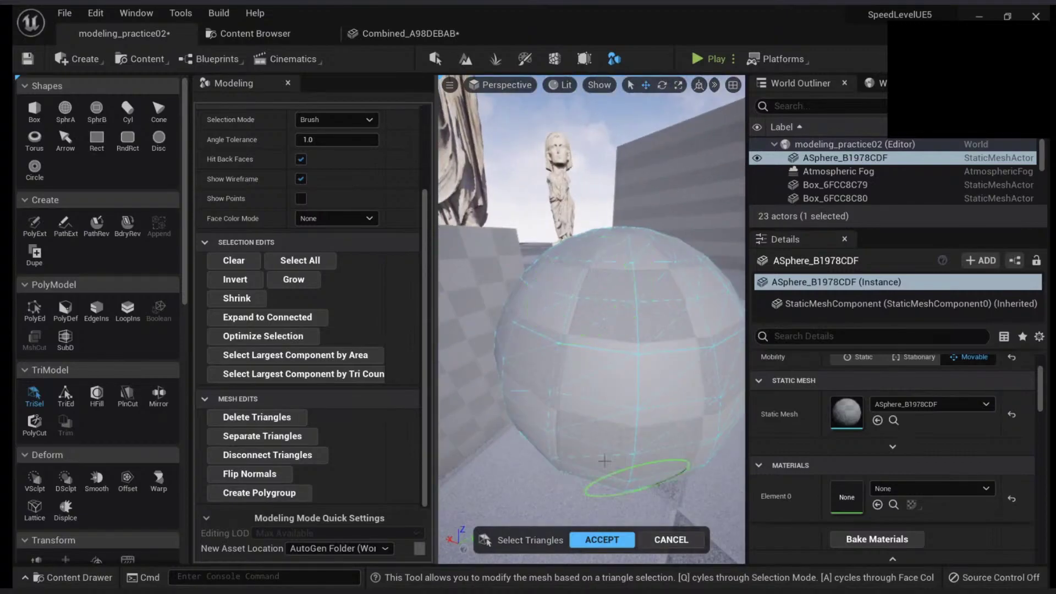
Brush-select a jagged patch on the sphere's upper side, create a polygroup from it, and accept the edit.
mouse_move(571, 326)
left_mouse_down()
mouse_move(601, 281)
mouse_move(609, 319)
left_mouse_up()
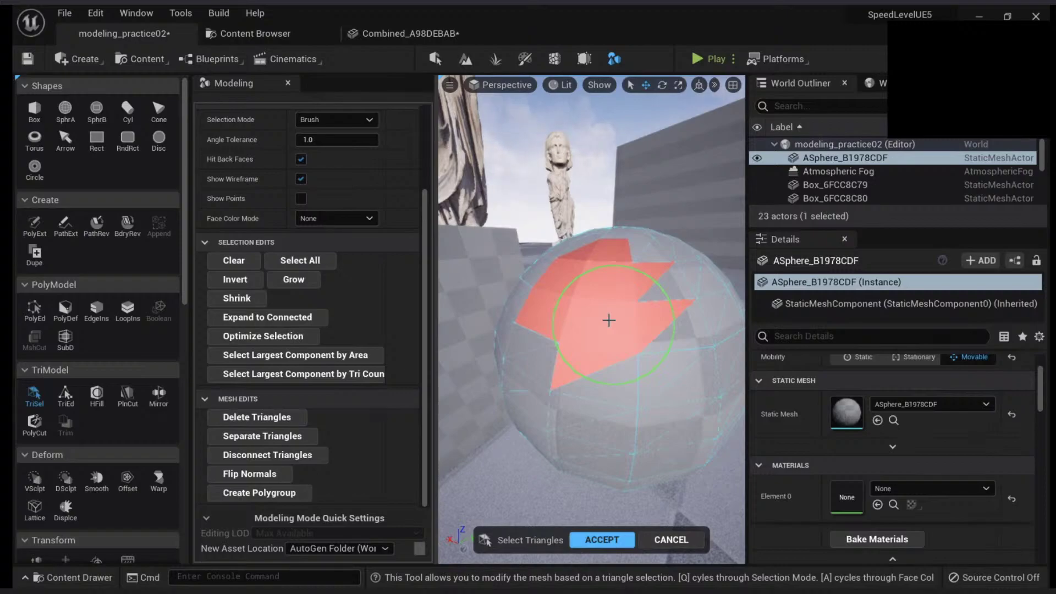
left_click(291, 494)
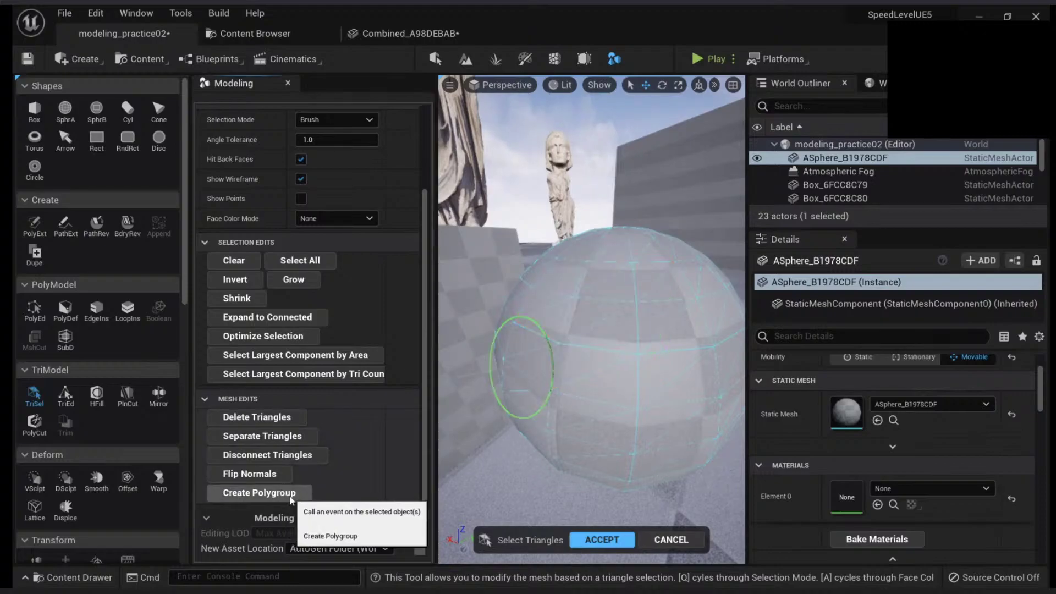
left_click(602, 539)
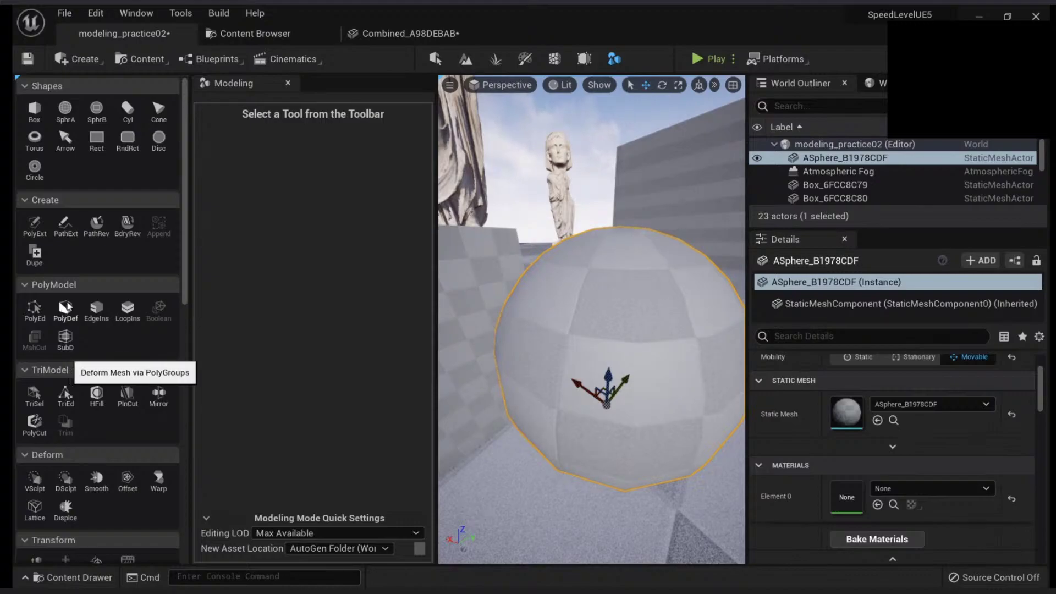
Examine the sphere's polygroup outlines in PolyGroup Deform and cancel the tool.
left_click(65, 307)
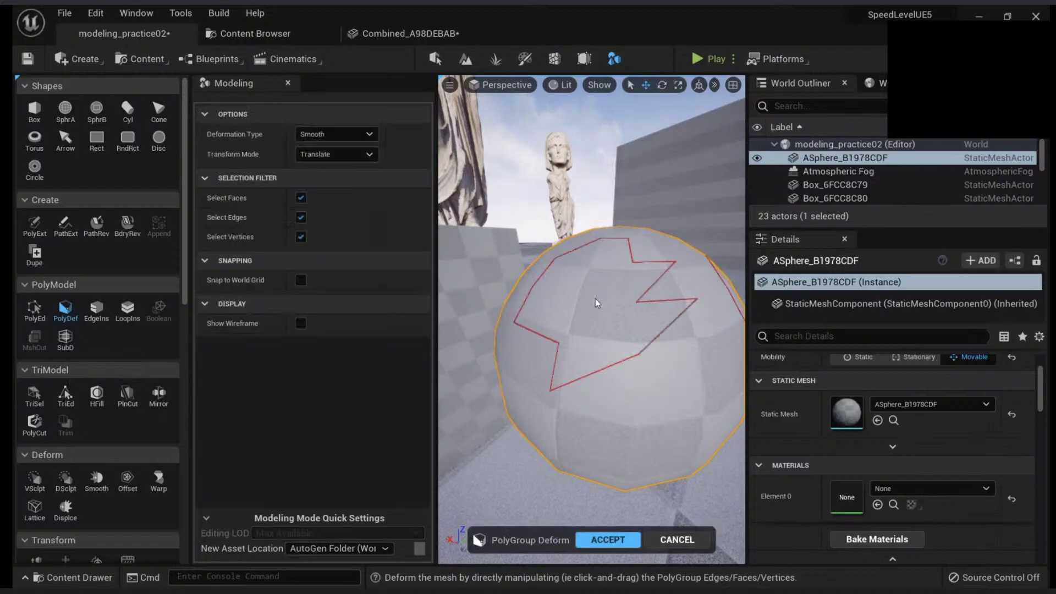
right_click_drag(603, 308, 629, 349)
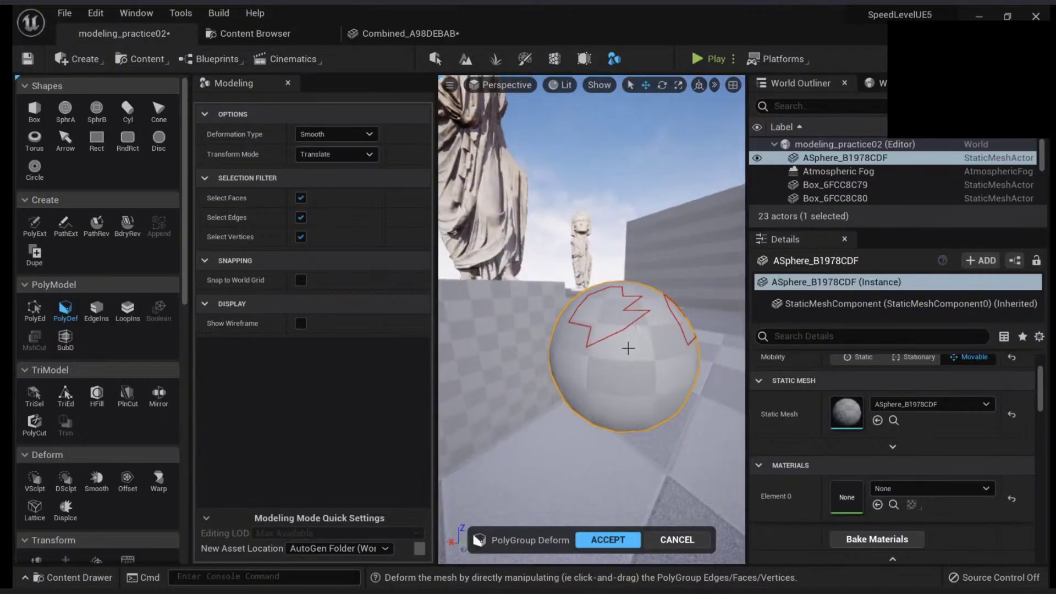
left_click(676, 539)
Select the jagged polygroup in PolyGroup Edit and extrude it outward along the selection normal.
left_click(34, 308)
left_click(601, 306)
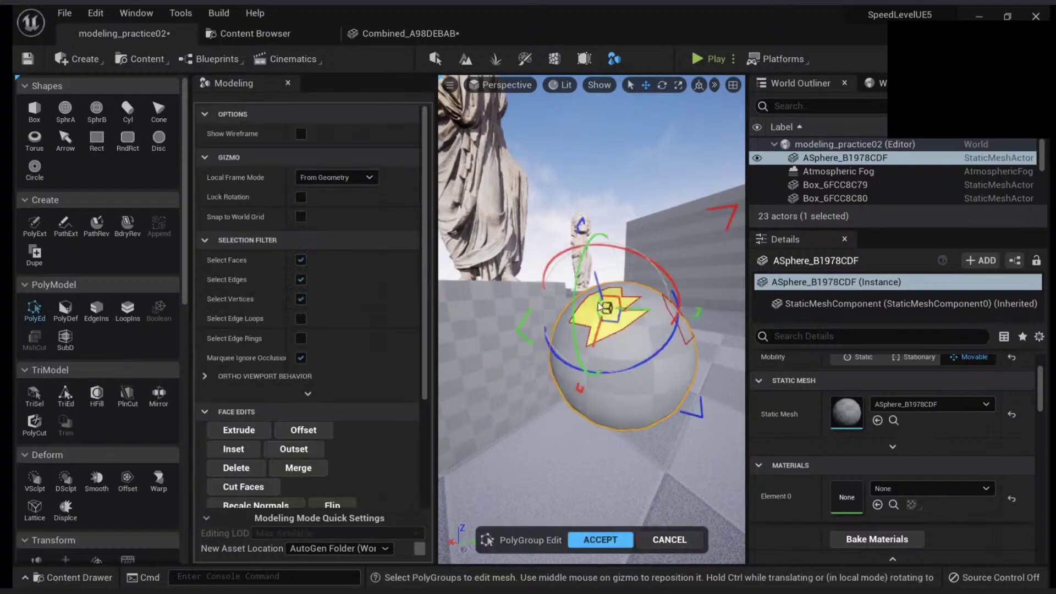
right_click_drag(614, 314, 602, 322)
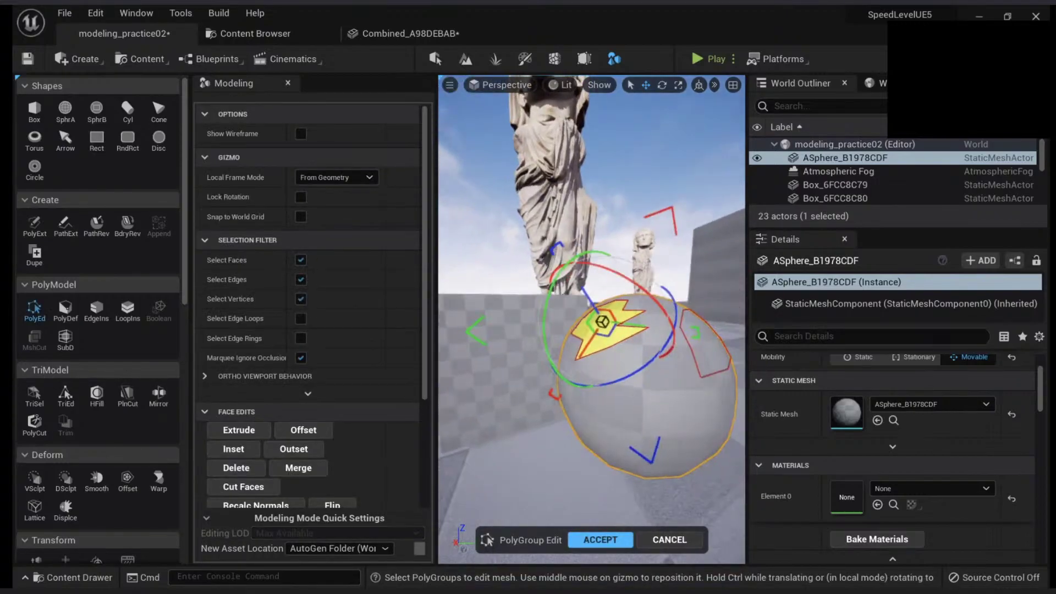
left_click(238, 429)
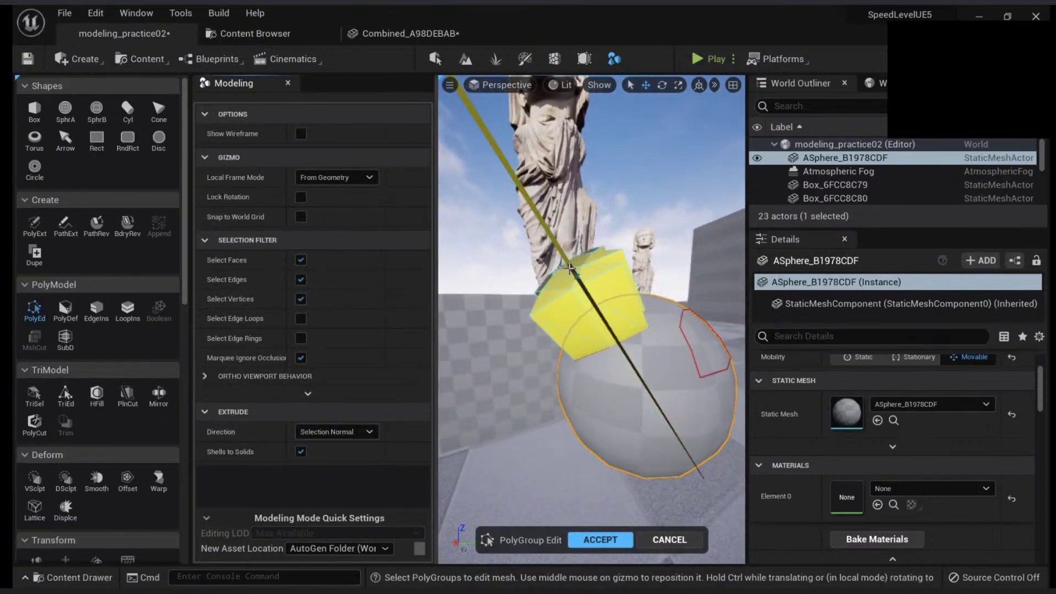
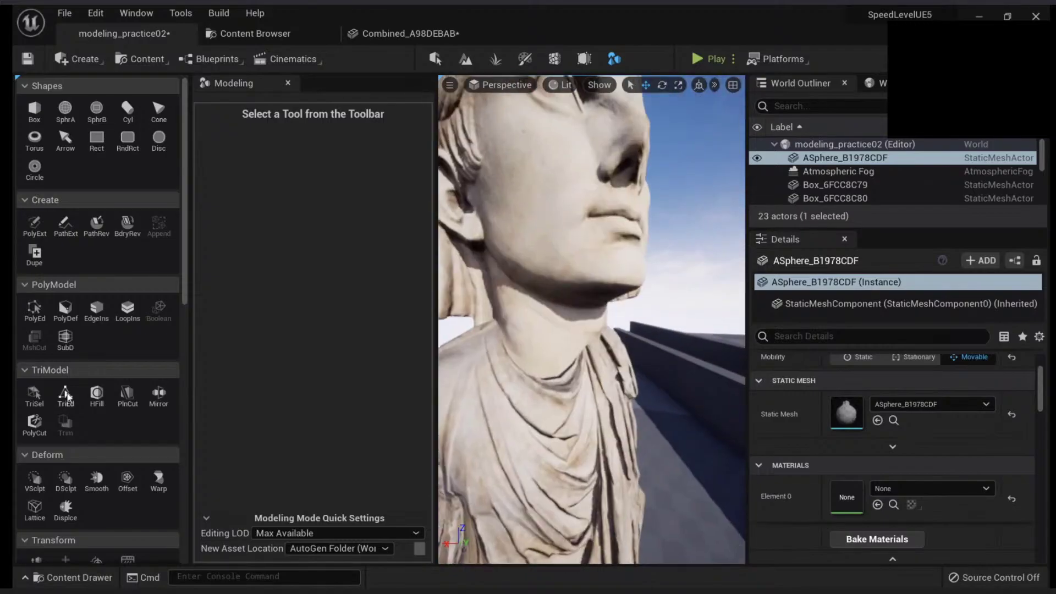
left_click(34, 395)
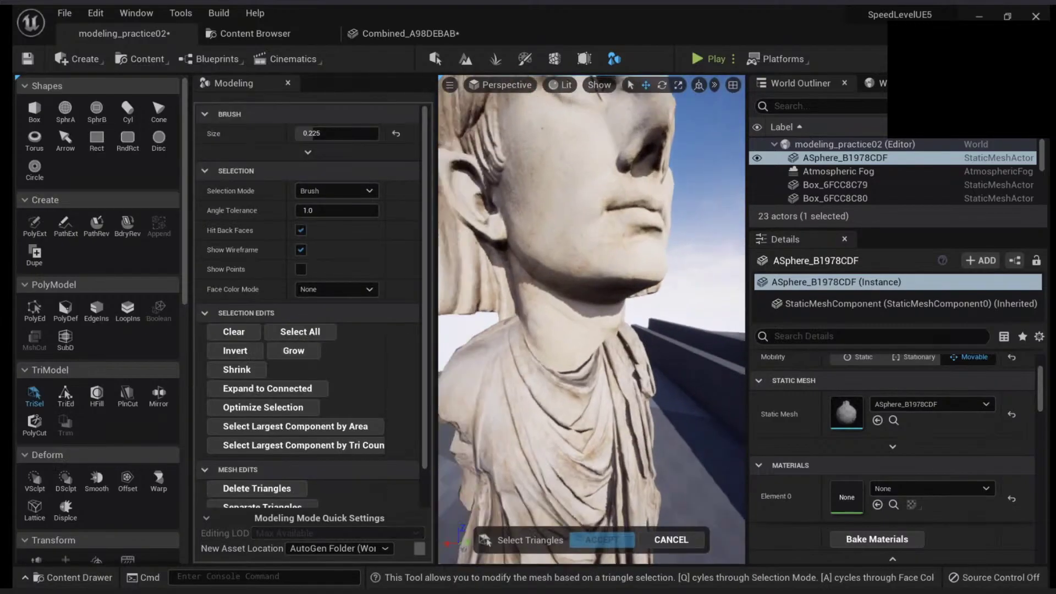
scroll(589, 323, "up", 1)
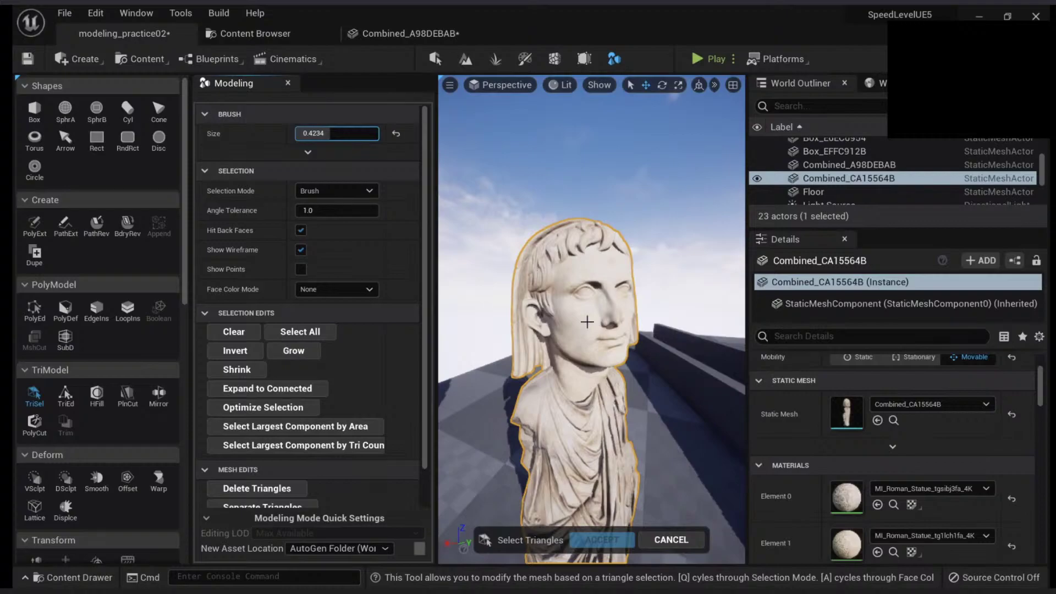
right_click_drag(587, 322, 584, 321)
left_click(667, 538)
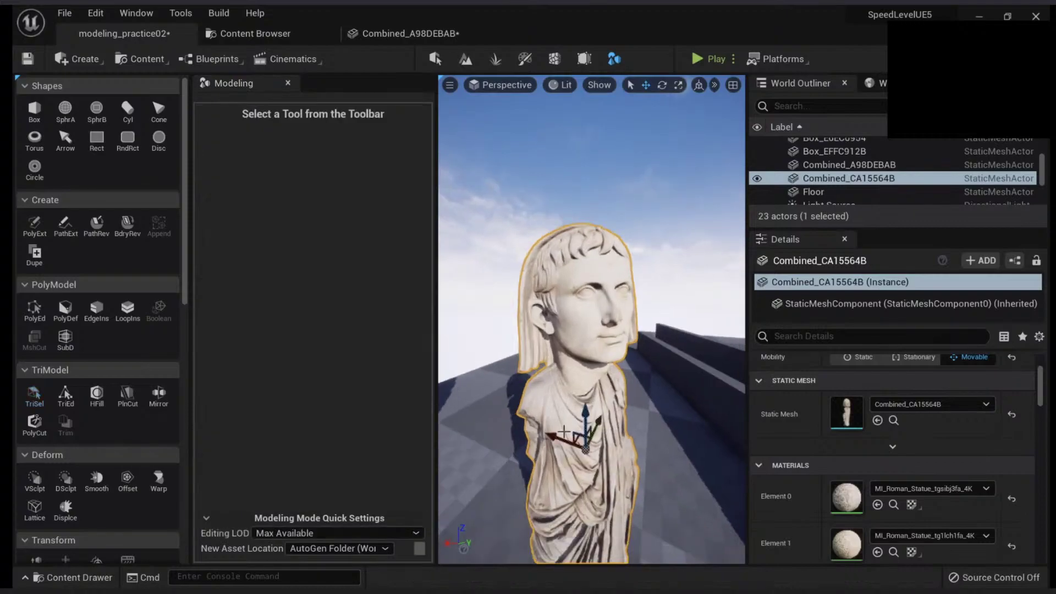
Start Select Triangles on the statue, set the brush size to 0.2378, and brush-select its head and upper torso.
left_click(34, 394)
left_click_drag(330, 133, 314, 133)
right_click_drag(600, 302, 593, 304)
left_click_drag(592, 294, 604, 292)
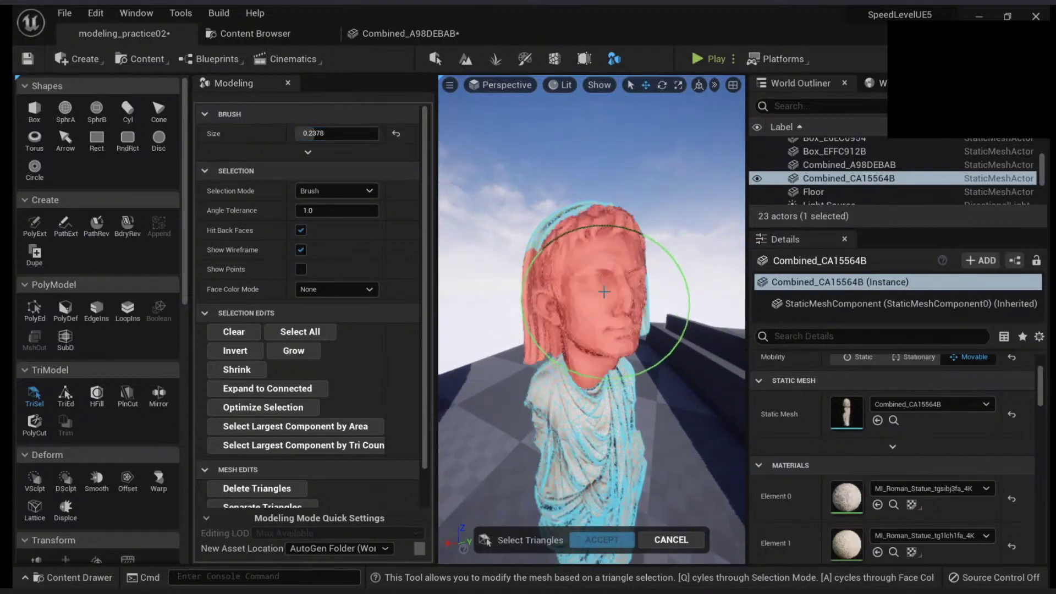
right_click_drag(599, 338, 591, 330)
left_click_drag(591, 330, 585, 352)
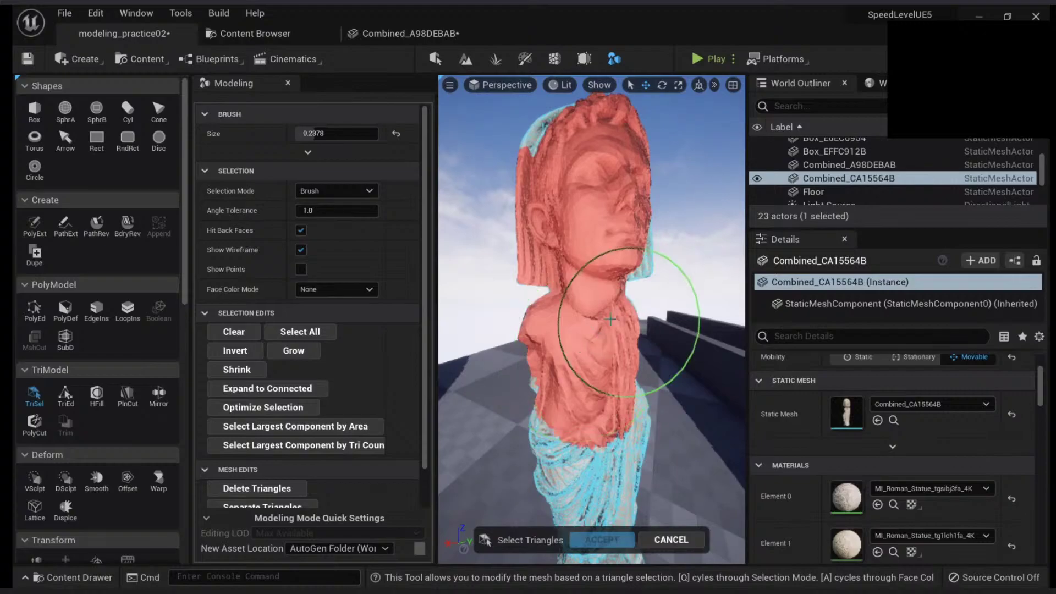
mouse_move(603, 314)
right_mouse_down()
mouse_move(572, 358)
mouse_move(601, 312)
mouse_move(569, 345)
mouse_move(621, 314)
mouse_move(561, 325)
mouse_move(599, 313)
mouse_move(566, 336)
mouse_move(607, 304)
mouse_move(630, 320)
mouse_move(601, 226)
right_mouse_up()
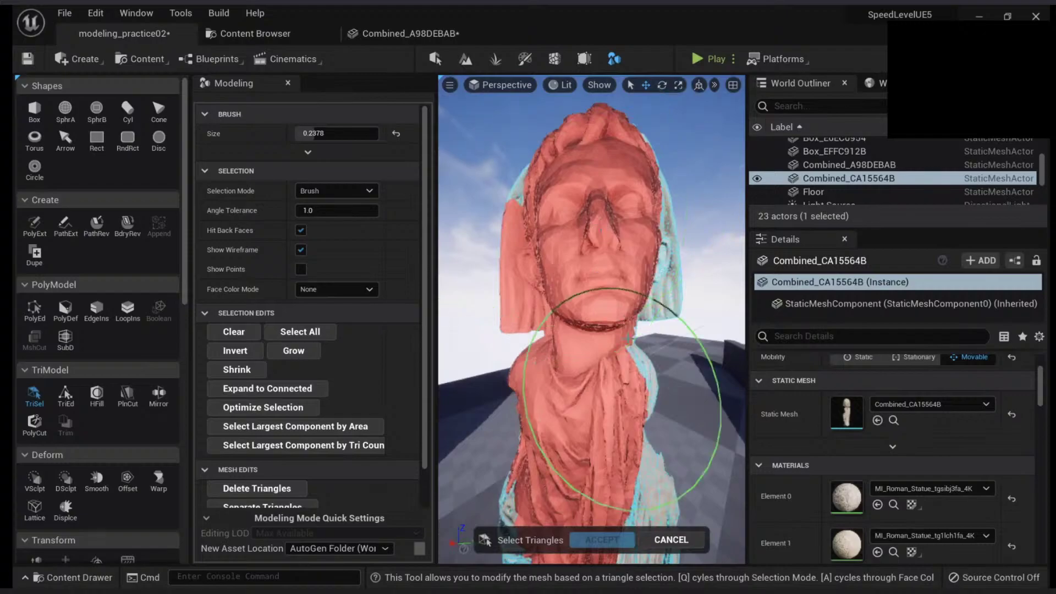
Brush away most of the statue's selected triangles and clear the remaining selection.
mouse_move(615, 229)
left_mouse_down("shift")
mouse_move(575, 412)
mouse_move(513, 206)
left_mouse_up("shift")
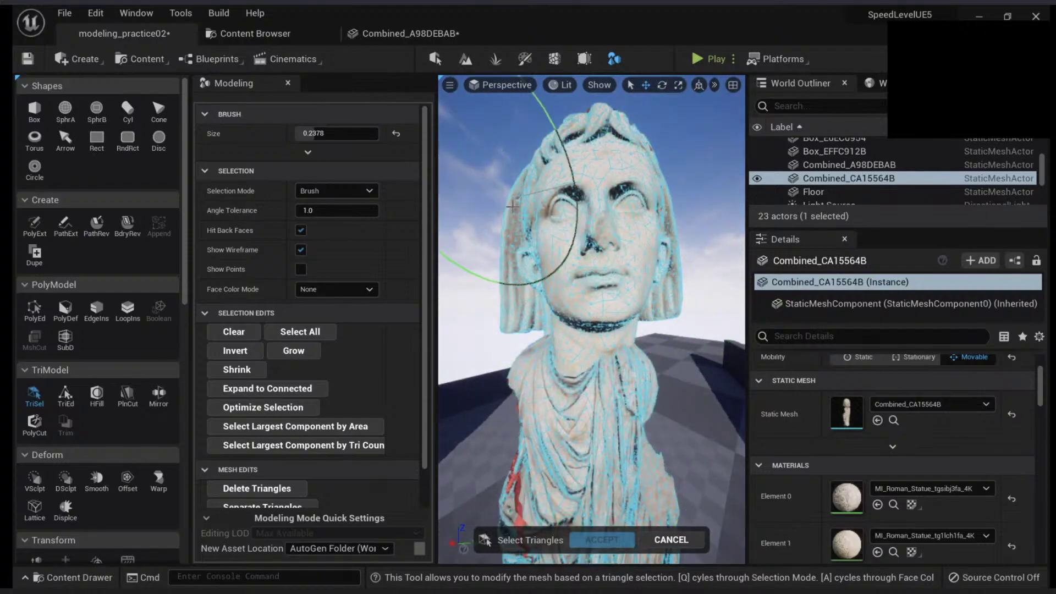
left_click(234, 332)
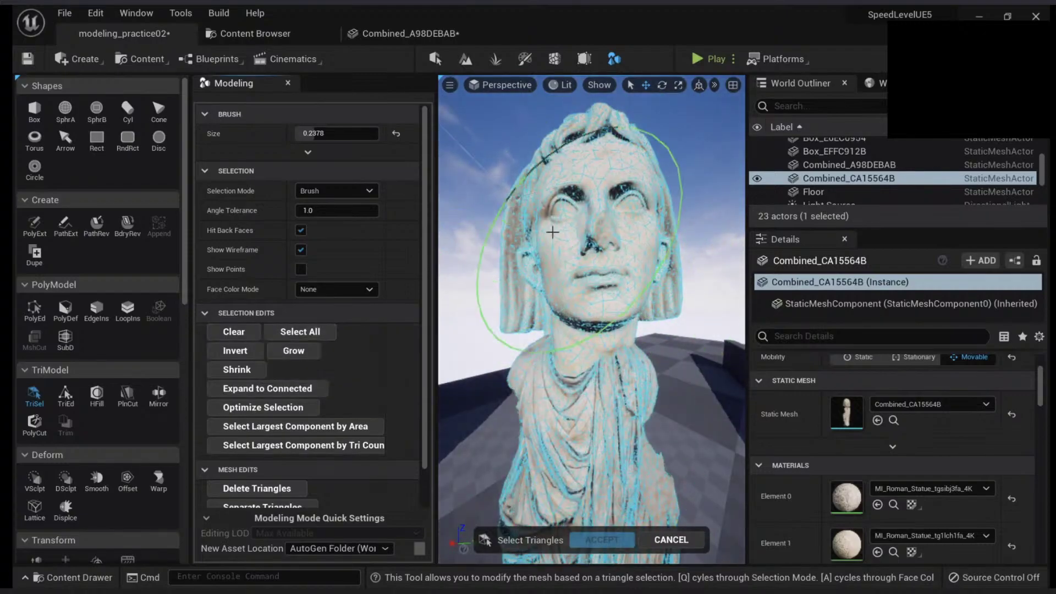
Set the brush size to 0.097 and select the statue's head with the All Connected selection mode.
left_click_drag(590, 231, 665, 233, "alt")
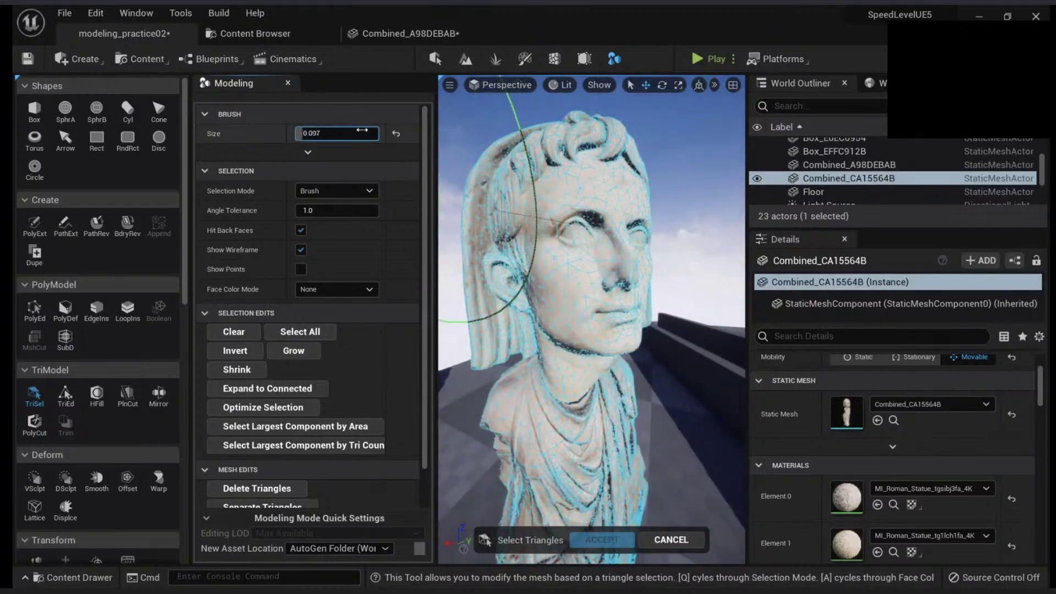
scroll(612, 248, "up", 4)
middle_click_drag(613, 248, 613, 319)
scroll(529, 292, "up", 2)
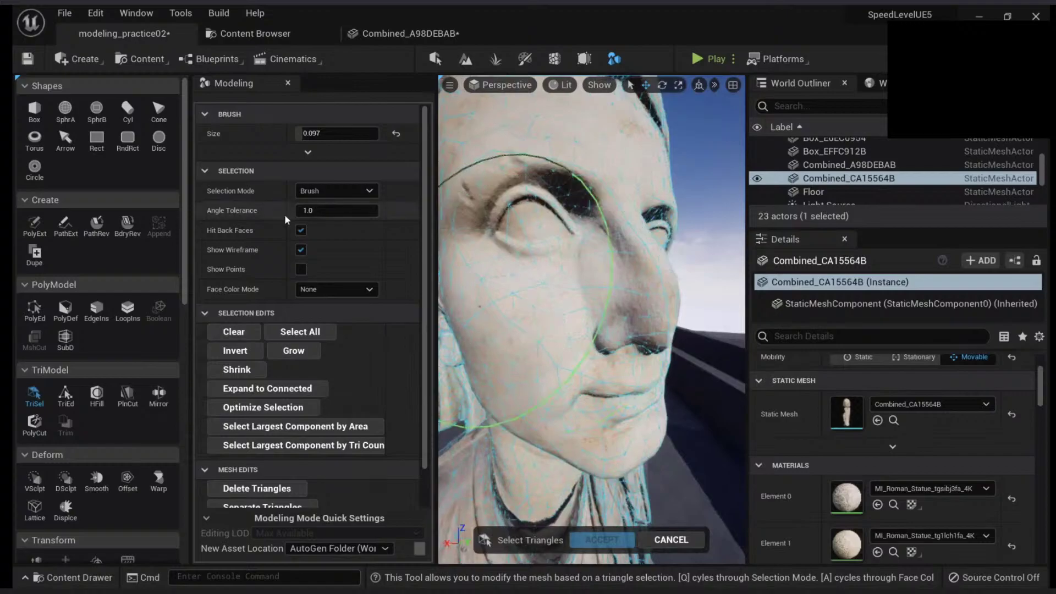
left_click(336, 192)
left_click(321, 254)
left_click(531, 220)
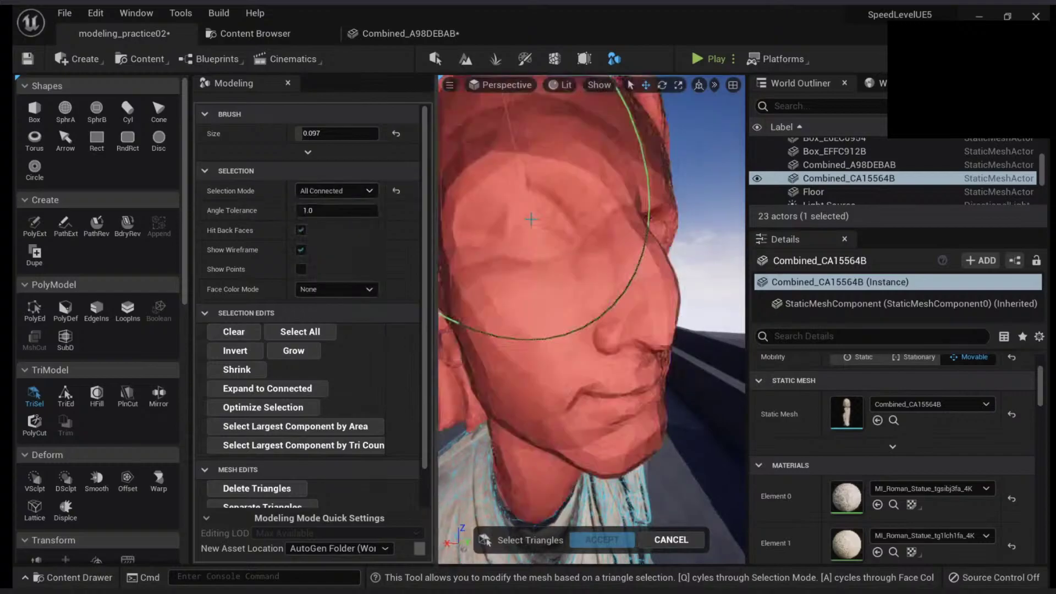
scroll(531, 220, "down", 5)
left_click_drag(530, 220, 594, 220, "alt")
left_click_drag(506, 280, 535, 219, "alt")
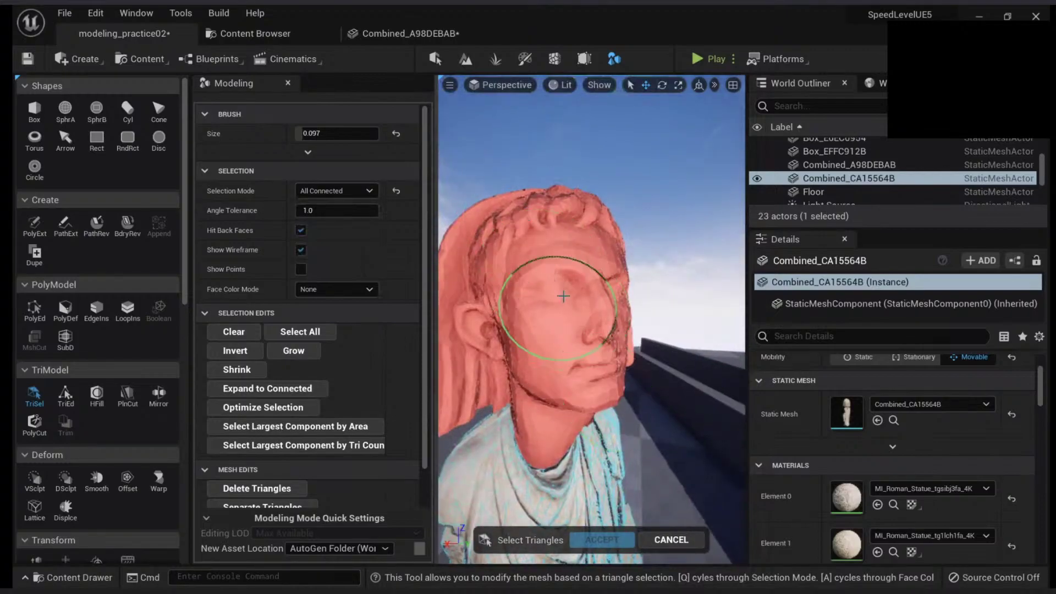
Undo the connected selection, return to Brush mode, and brush-select the statue's front hair and forehead.
key("ctrl+z")
left_click(320, 192)
left_click(320, 205)
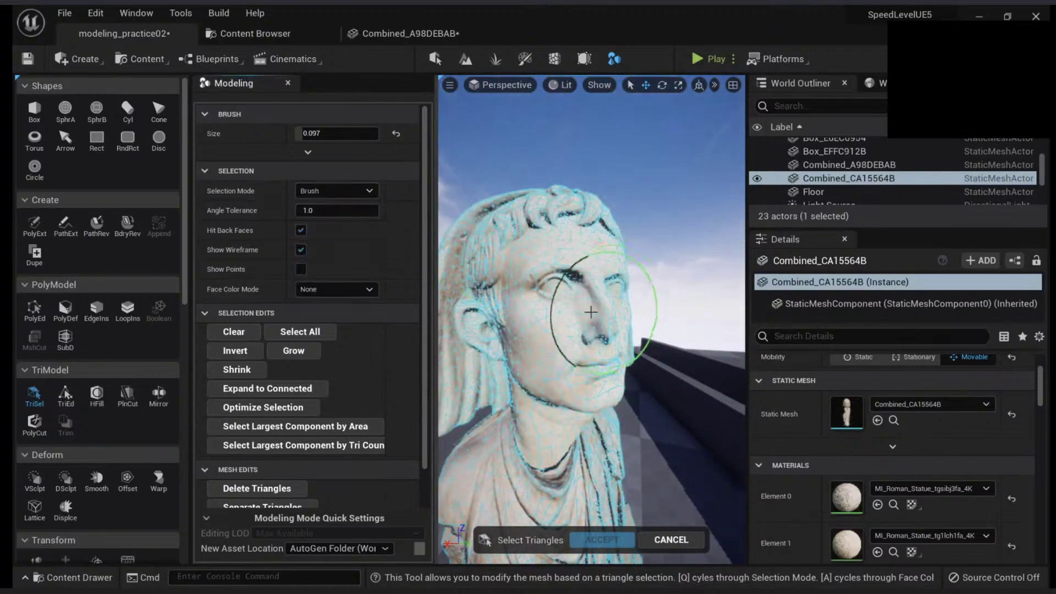
left_click_drag(570, 216, 546, 205)
right_click_drag(561, 198, 621, 226)
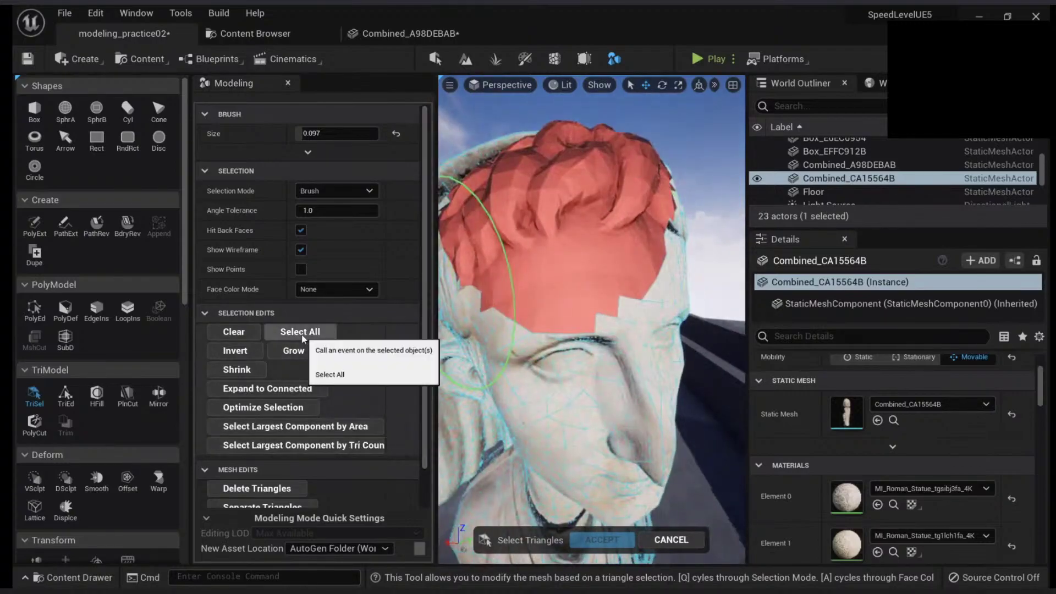
Create a polygroup from the selected hair and forehead triangles and accept the edit.
scroll(283, 440, "down", 3)
left_click(280, 493)
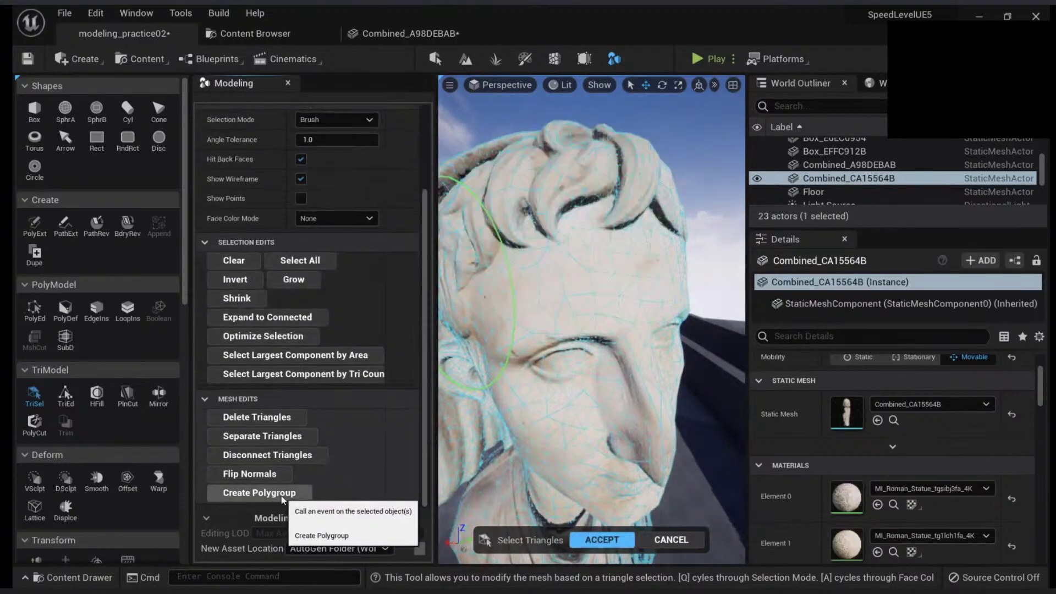
left_click(597, 539)
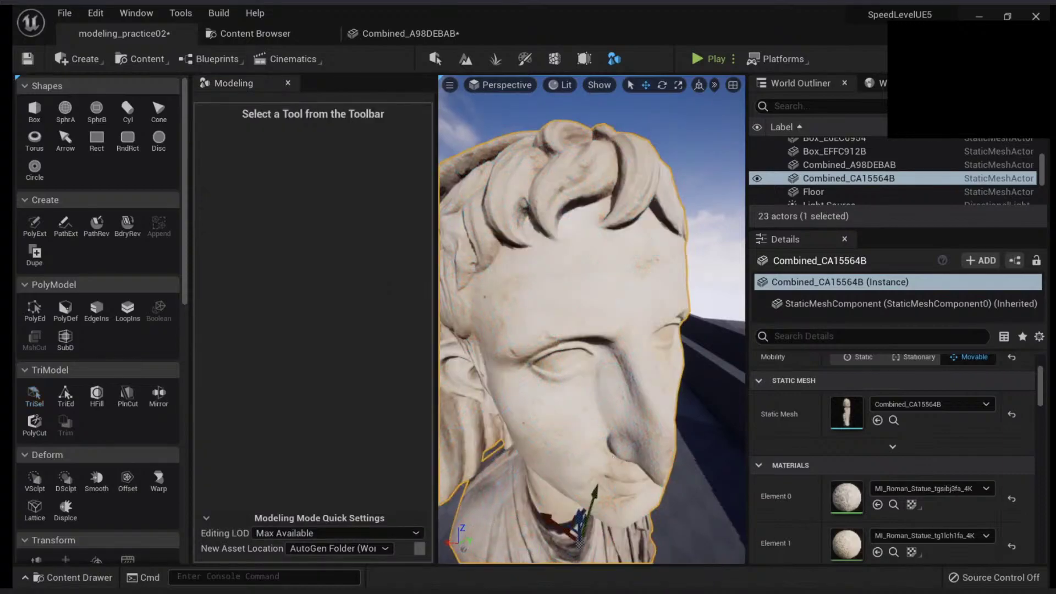
Select the statue's hair and forehead polygroup in PolyGroup Edit, try moving it, and undo the moves.
right_click_drag(604, 538, 663, 360)
left_click(35, 312)
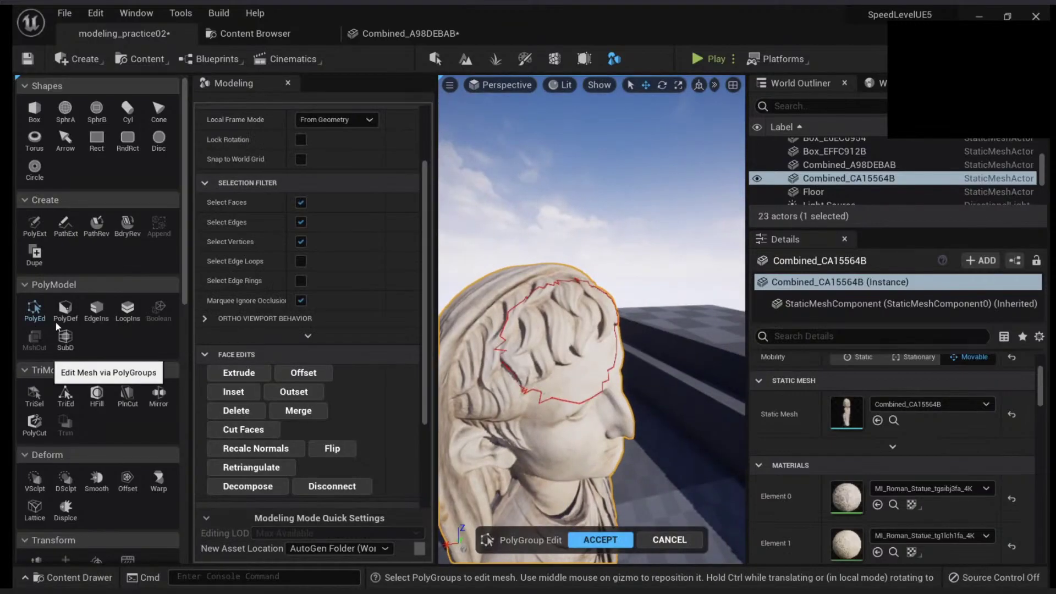
left_click(604, 300)
mouse_move(604, 301)
right_mouse_down()
mouse_move(588, 313)
mouse_move(604, 301)
right_mouse_up()
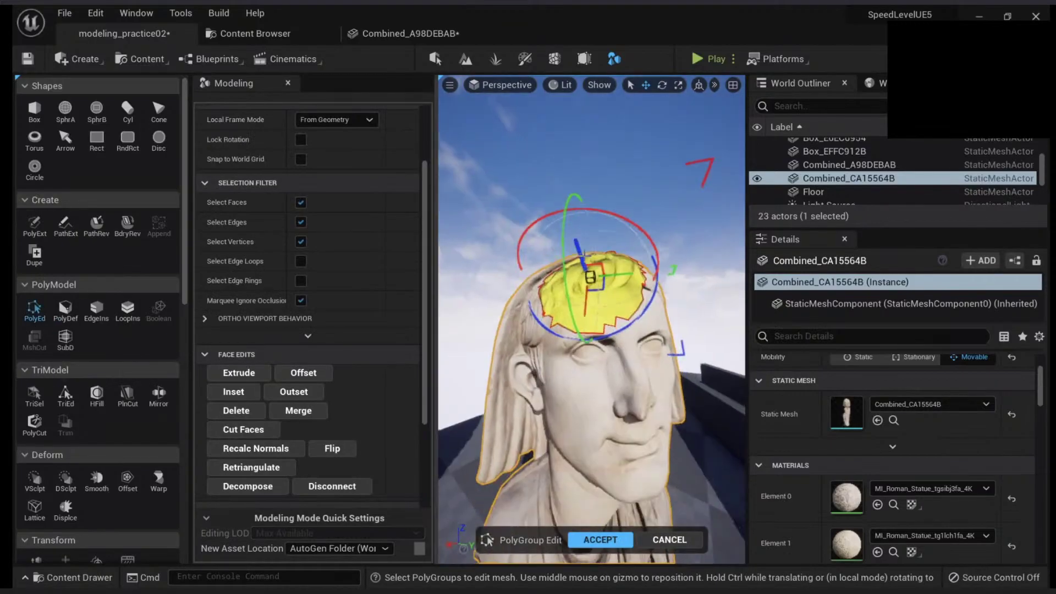
mouse_move(584, 255)
right_mouse_down()
mouse_move(577, 237)
mouse_move(579, 250)
right_mouse_up()
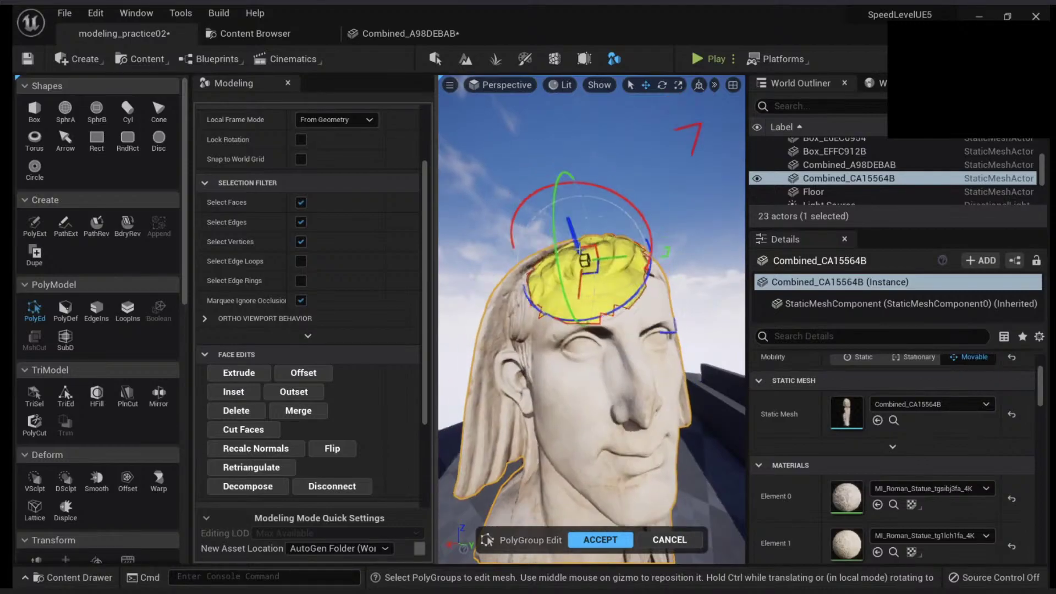
key("ctrl+z")
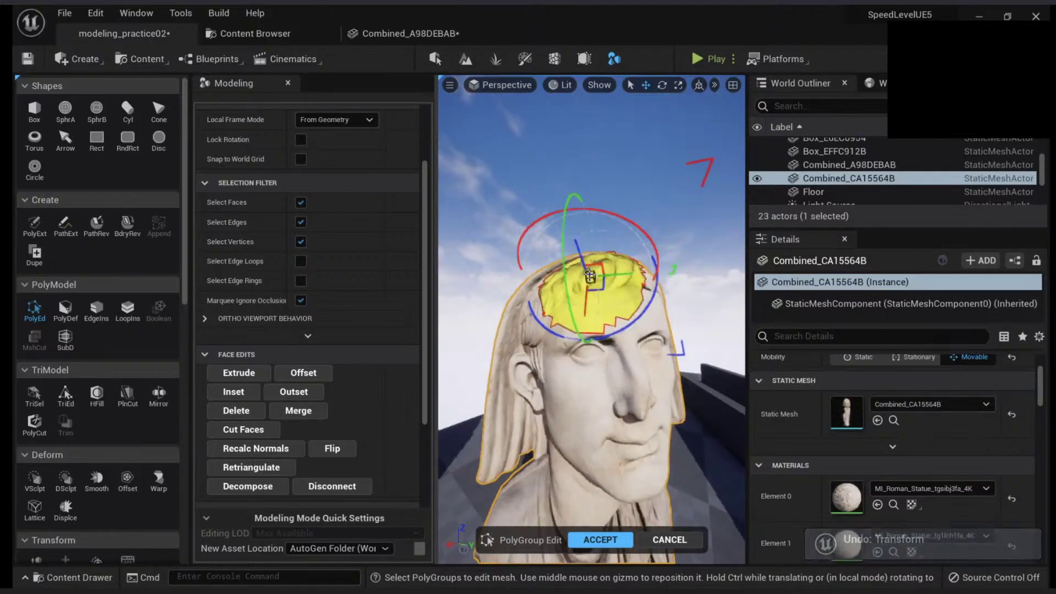
left_click_drag(589, 275, 587, 295)
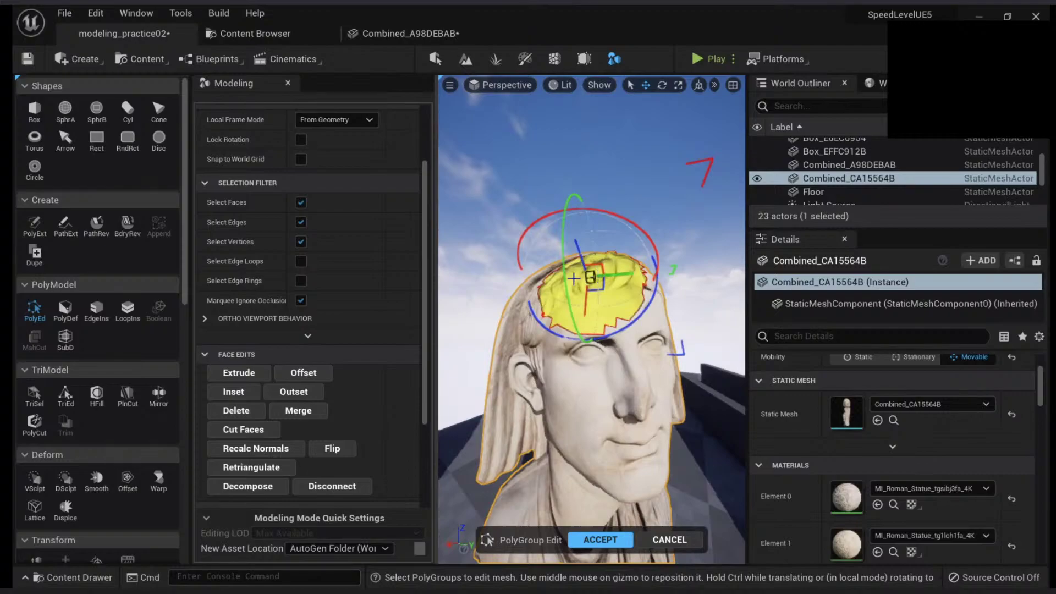
key("ctrl+z")
Try extruding the hair and forehead polygroup outward along the selection normal, cancel PolyGroup Edit, and deselect the statue.
left_click(239, 373)
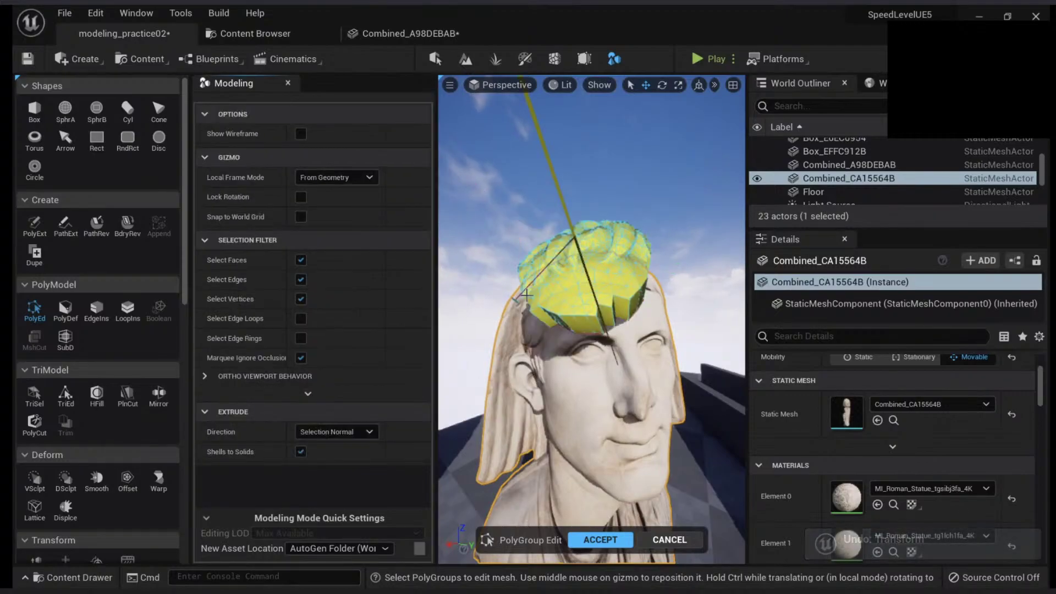
left_click(529, 235)
left_click_drag(529, 235, 677, 550, "alt")
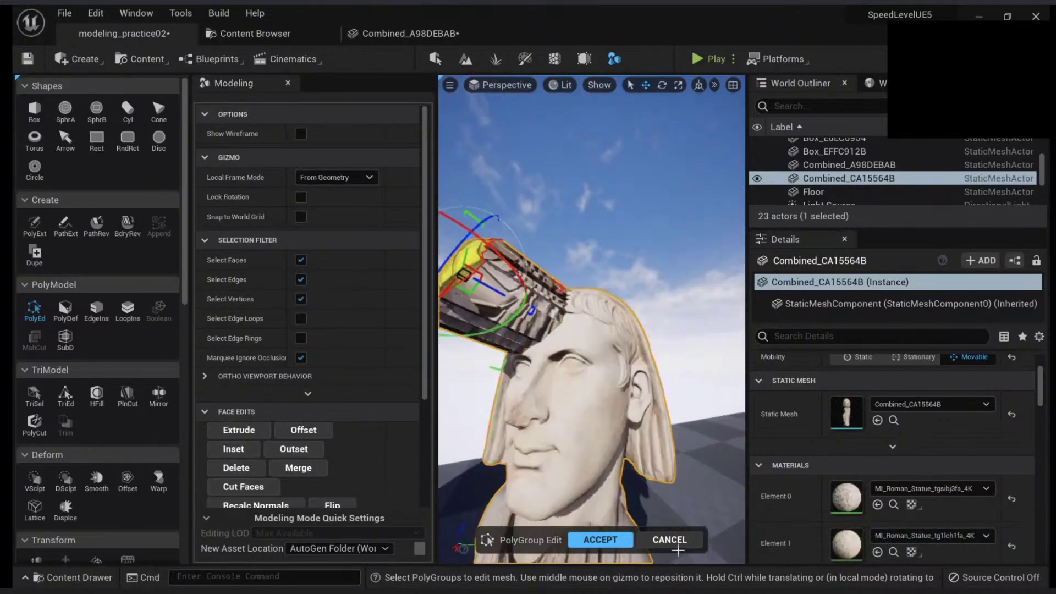
left_click(675, 543)
key("Escape")
right_click_drag(675, 544, 484, 354)
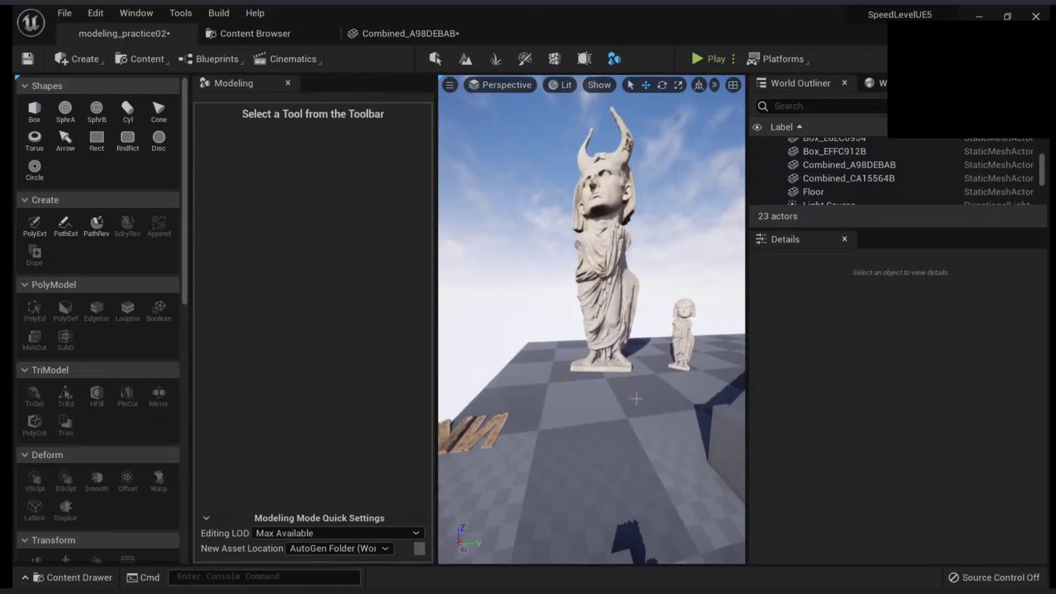
right_click_drag(636, 399, 709, 398)
key("w")
key("s")
key("w")
key("s")
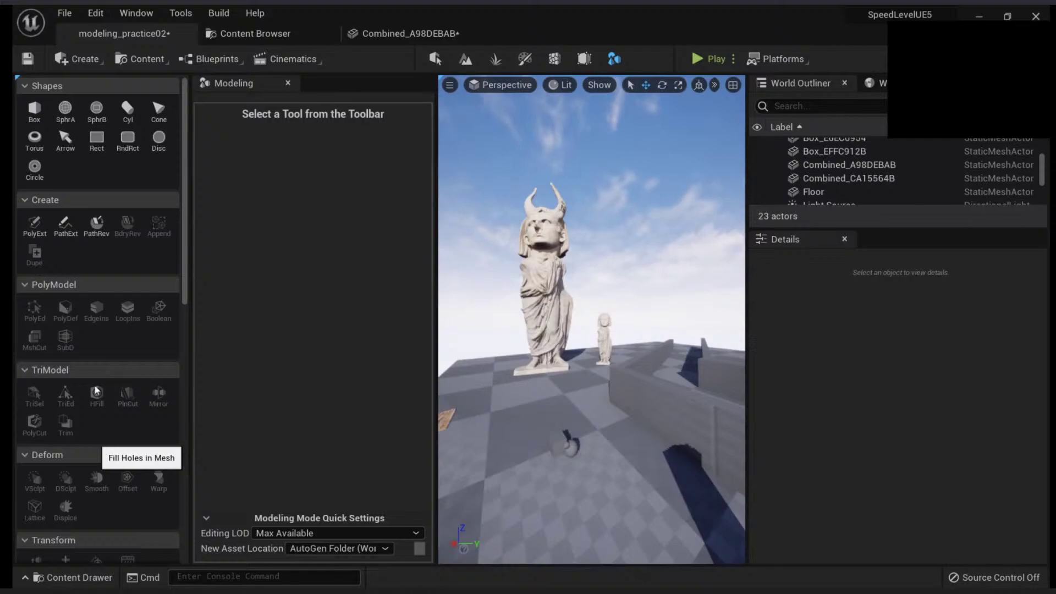
key("w")
right_click_drag(609, 411, 610, 411)
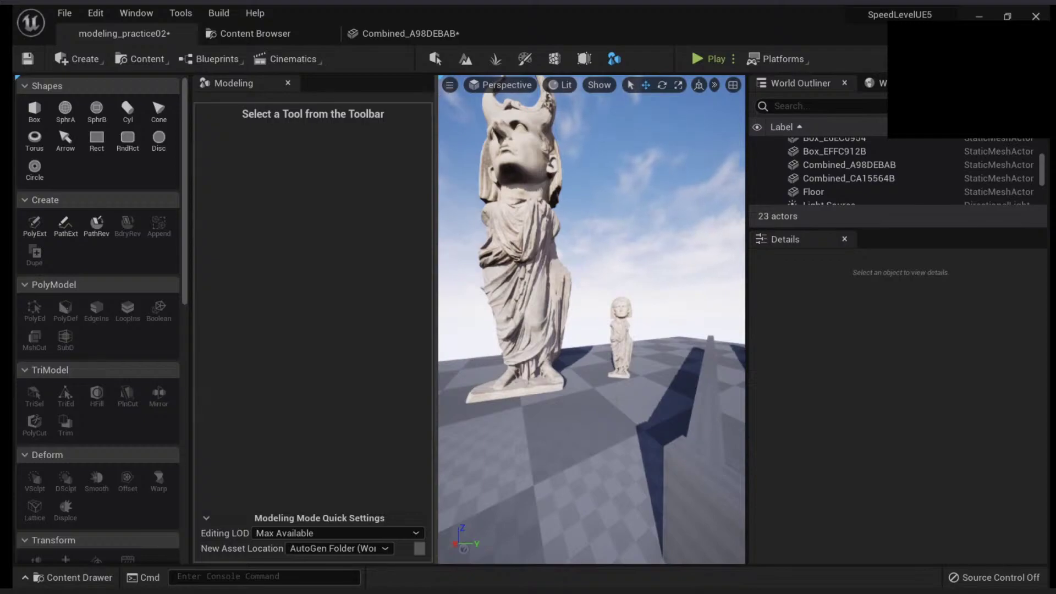
key("s")
right_click_drag(610, 410, 594, 429)
key("w")
key("w")
key("s")
key("s")
key("w")
Select the box standing on the floor in front of the statues.
left_click(640, 429)
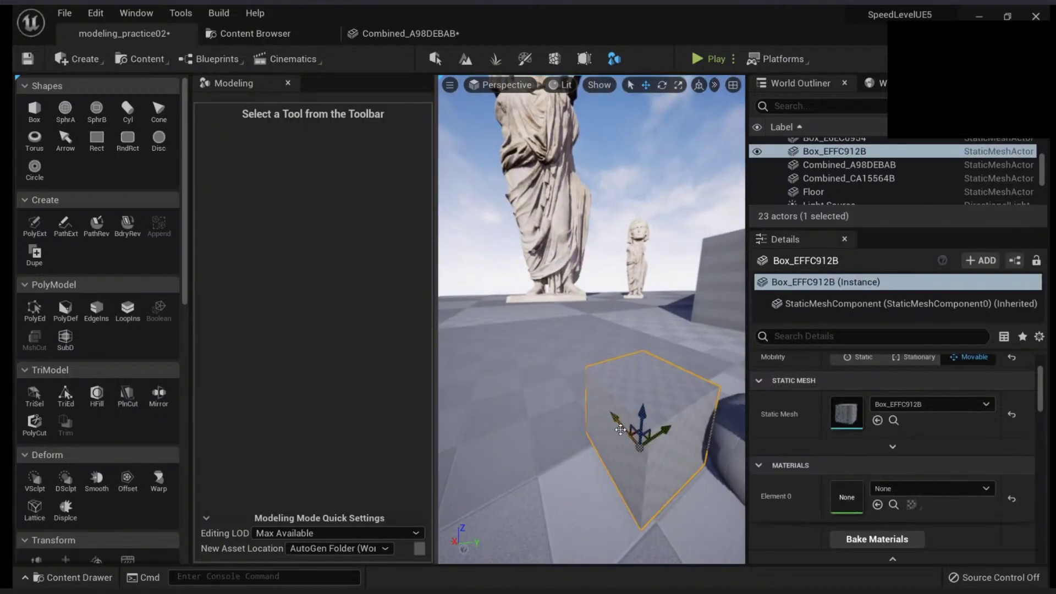
key("Escape")
mouse_move(579, 393)
right_mouse_down()
mouse_move(579, 371)
mouse_move(579, 384)
mouse_move(599, 375)
mouse_move(585, 374)
mouse_move(582, 393)
mouse_move(597, 372)
mouse_move(594, 380)
right_mouse_up()
key("w")
key("s")
key("w")
key("s")
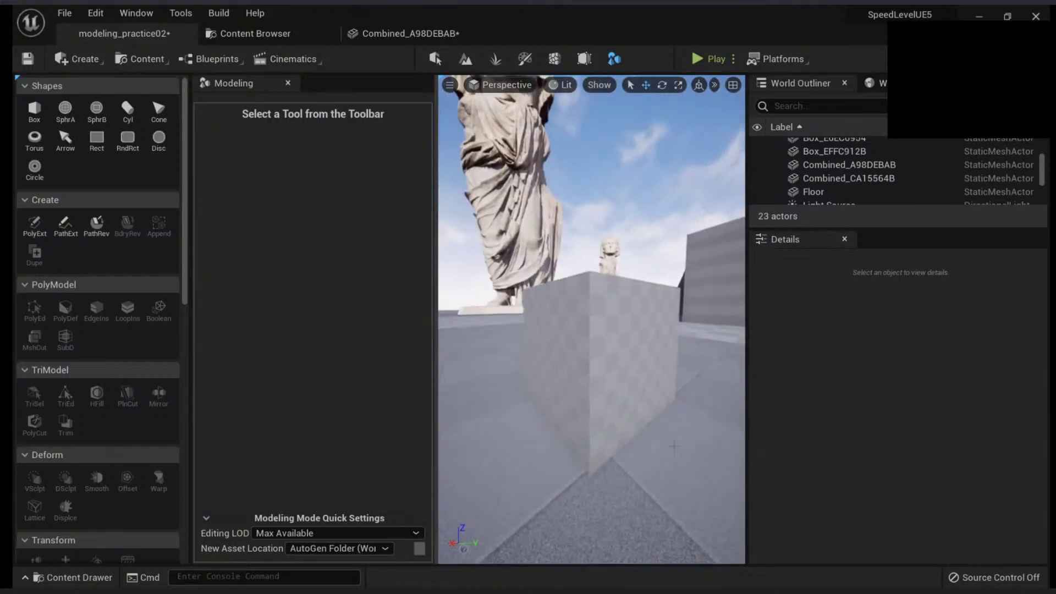
left_click(617, 420)
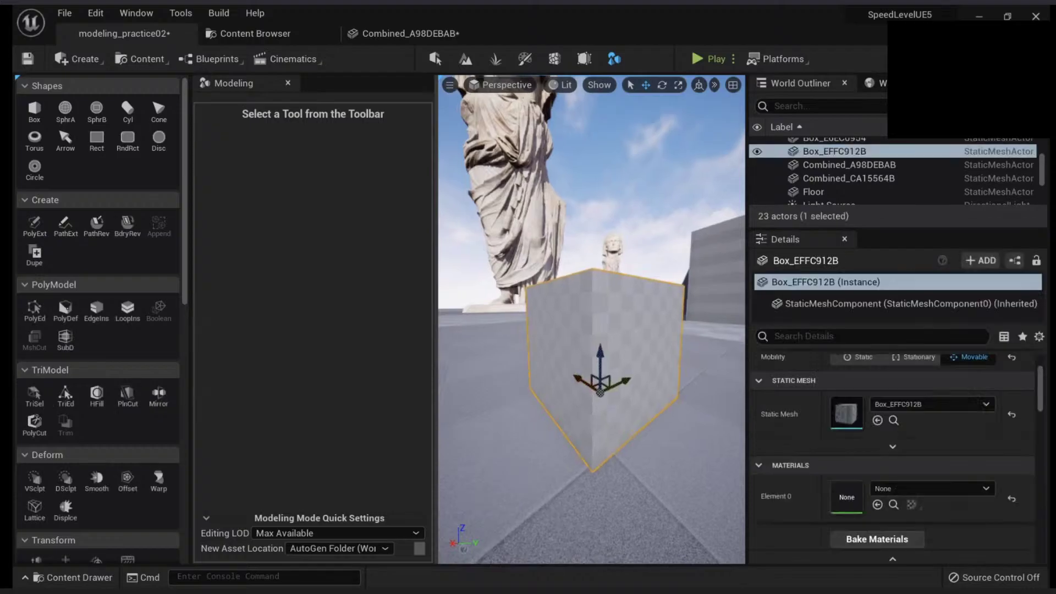
mouse_move(616, 420)
right_mouse_down()
mouse_move(616, 440)
mouse_move(561, 467)
mouse_move(616, 420)
right_mouse_up()
key("e")
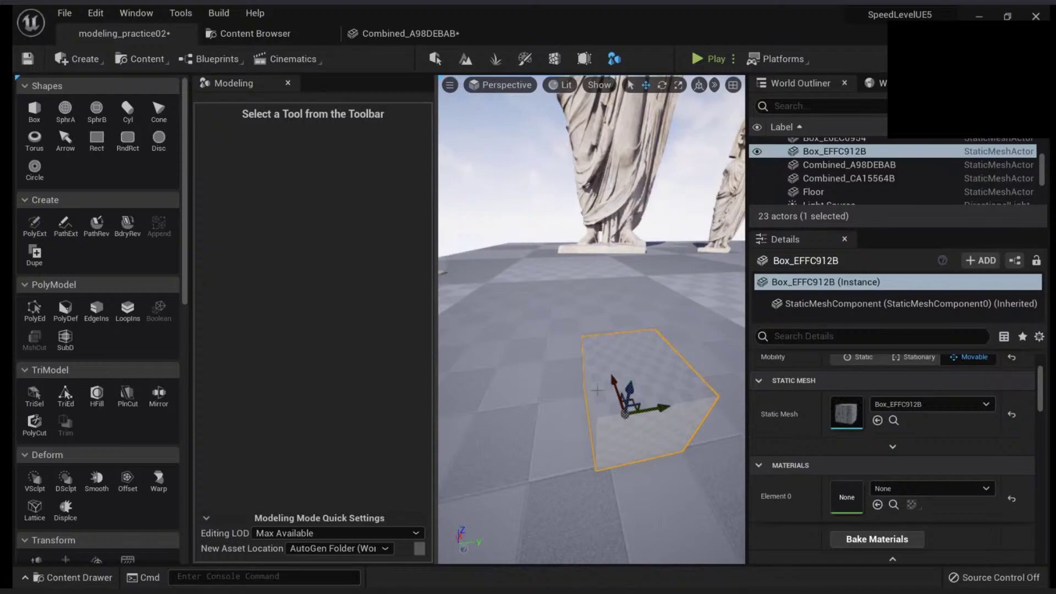
key("w")
key("q")
right_click_drag(598, 390, 606, 391)
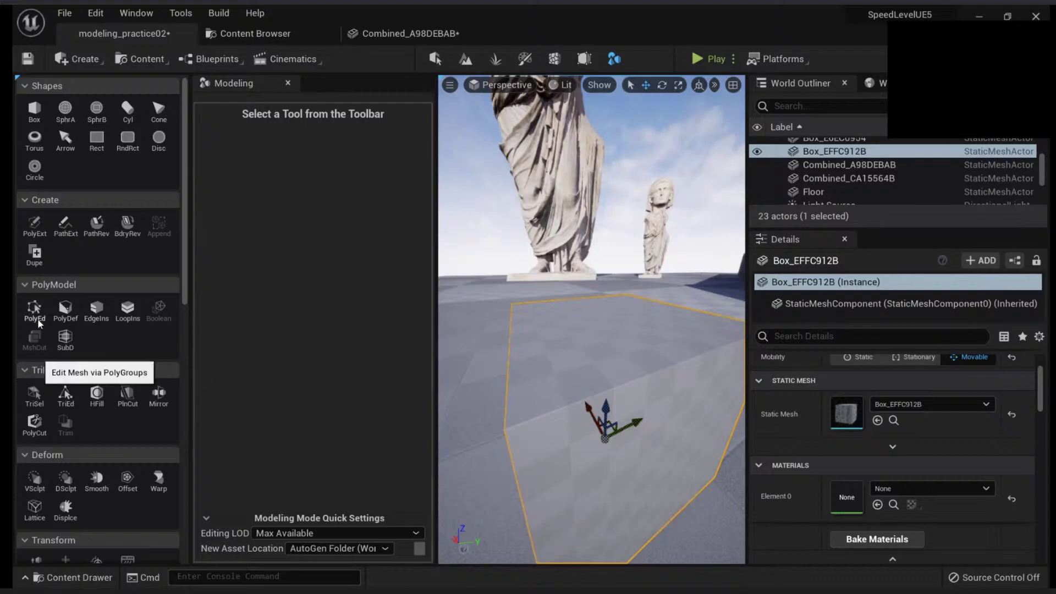
Insert edge loops close to the box's outer edges using Proportion Offset and Retriangulate, and accept them.
right_click_drag(550, 421, 546, 224)
key("s")
key("s")
key("d")
left_click(550, 421)
key("w")
left_click(549, 421)
key("w")
left_click(135, 310)
key("q")
key("a")
right_click_drag(555, 283, 616, 363)
left_click(557, 400)
right_click_drag(550, 473, 547, 495)
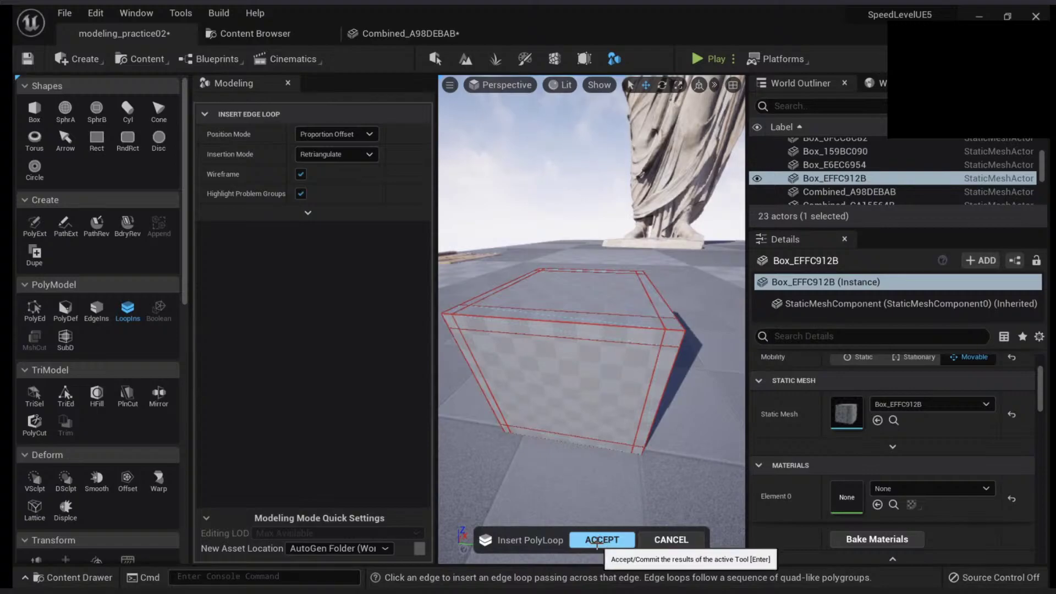
left_click(597, 541)
Try deforming the box's top edge strips in PolyGroup Deform, undo the deformation, and cancel the tool.
mouse_move(591, 468)
right_mouse_down()
mouse_move(619, 470)
mouse_move(658, 451)
mouse_move(583, 459)
right_mouse_up()
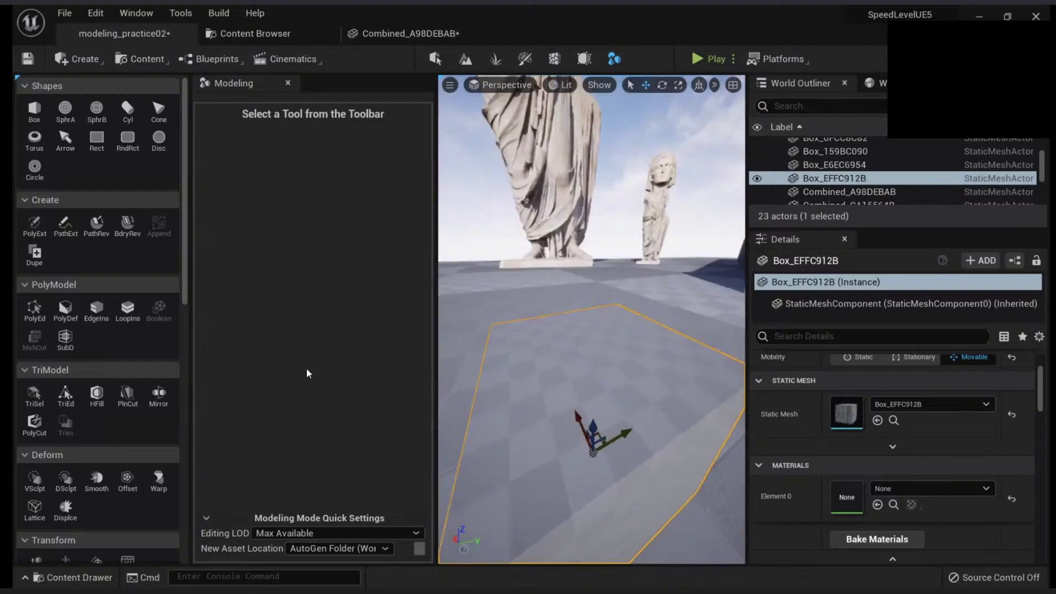
left_click(64, 309)
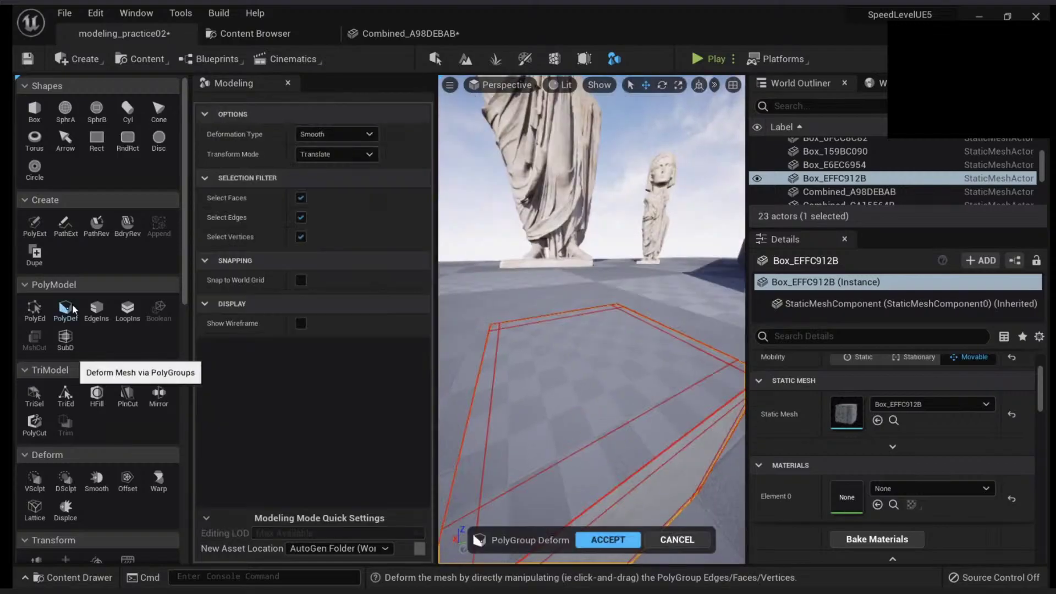
right_click_drag(594, 352, 528, 387)
scroll(591, 349, "down", 1)
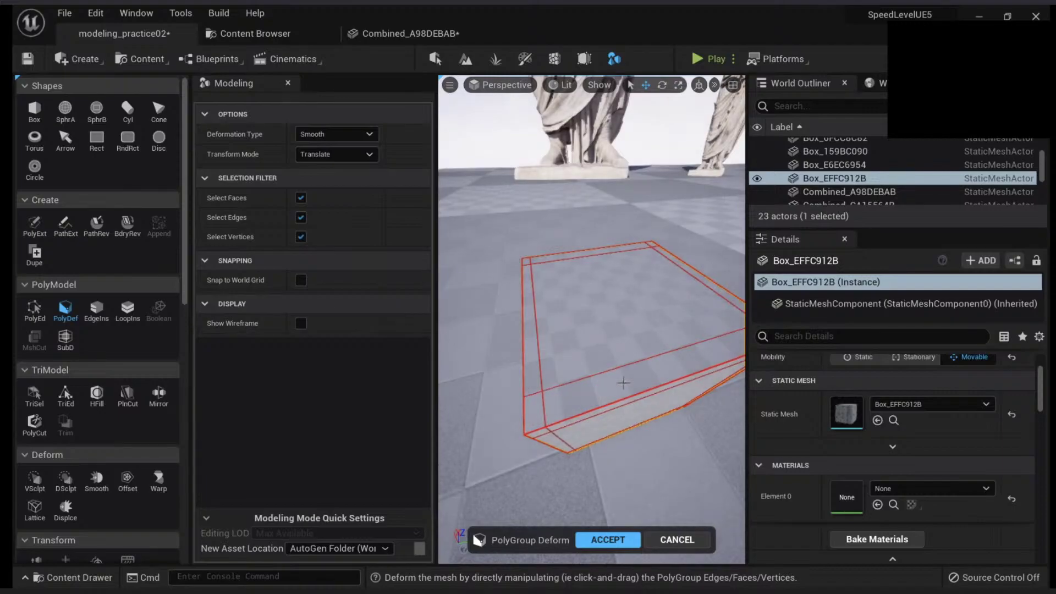
right_click_drag(623, 382, 627, 349)
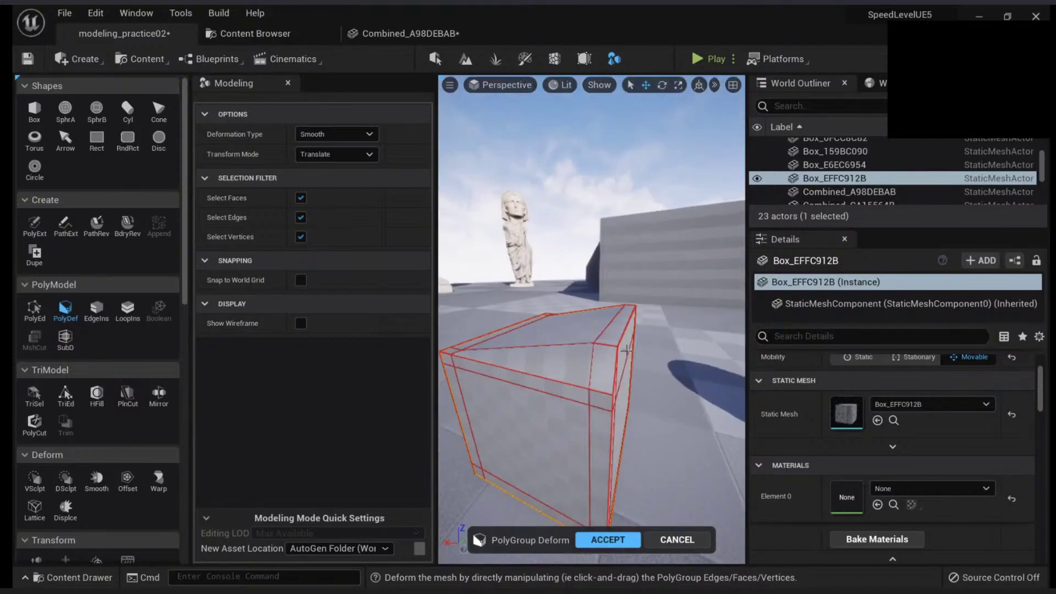
key("ctrl+z")
left_click(667, 542)
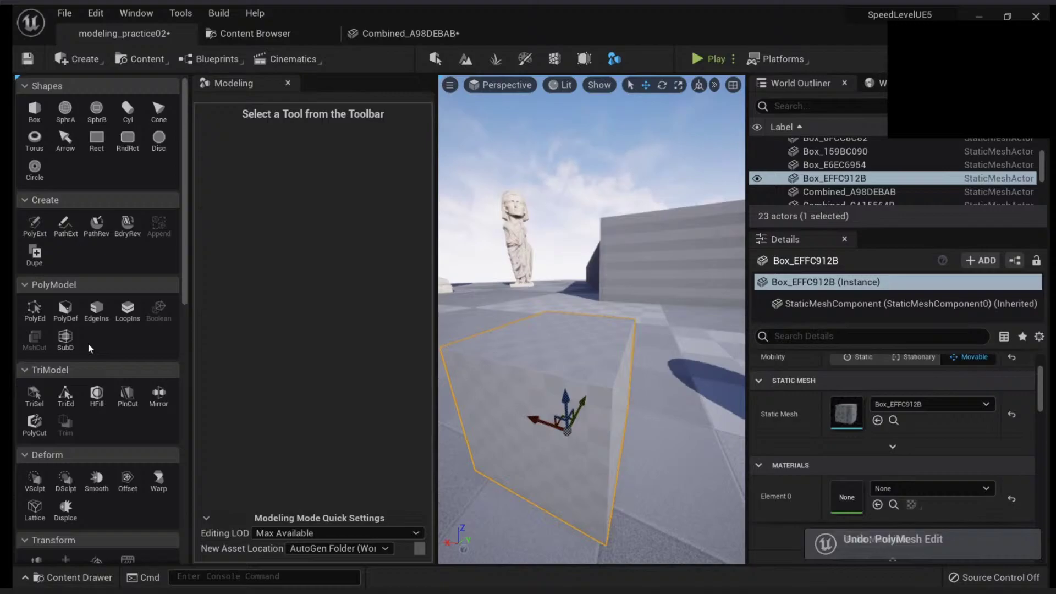
Select the narrow strip along the box's top edge in PolyGroup Edit, try moving it, and undo the moves.
left_click(34, 310)
left_click(610, 358)
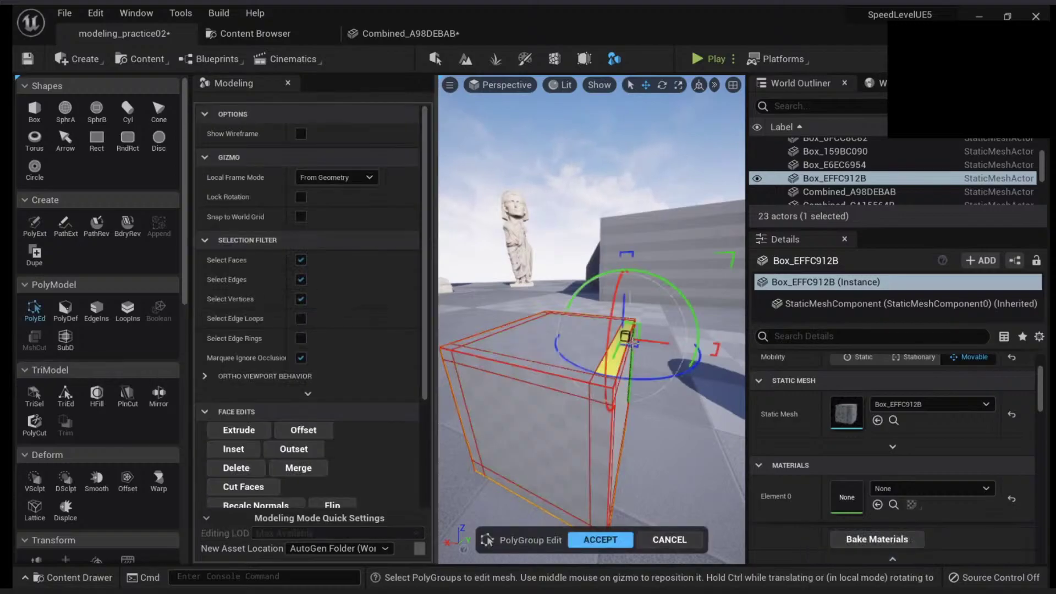
right_click_drag(610, 358, 591, 346)
left_click_drag(629, 317, 629, 262)
right_click_drag(628, 262, 555, 264)
right_click_drag(556, 352, 618, 417)
left_click(615, 406)
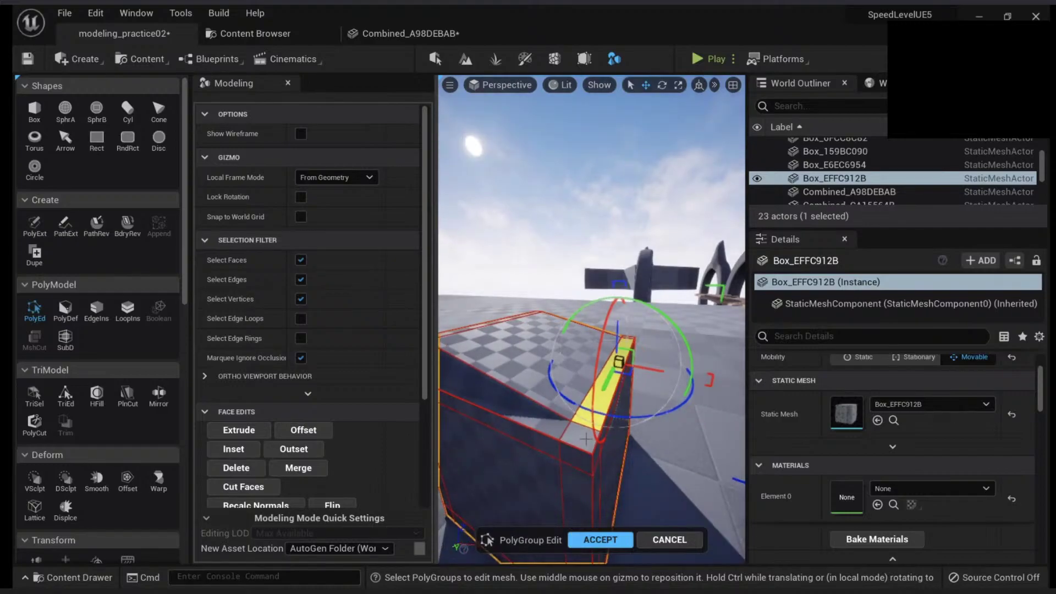
key("ctrl+z")
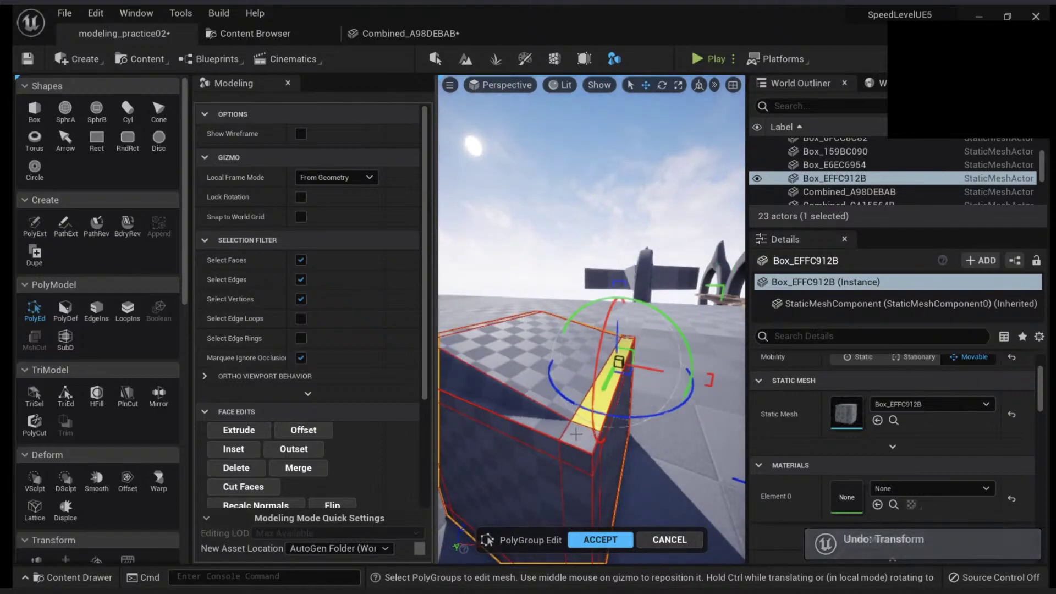
key("ctrl+z")
mouse_move(585, 435)
left_mouse_down("alt")
mouse_move(624, 349)
mouse_move(589, 447)
left_mouse_up("alt")
left_click(574, 426, "shift")
key("ctrl+z")
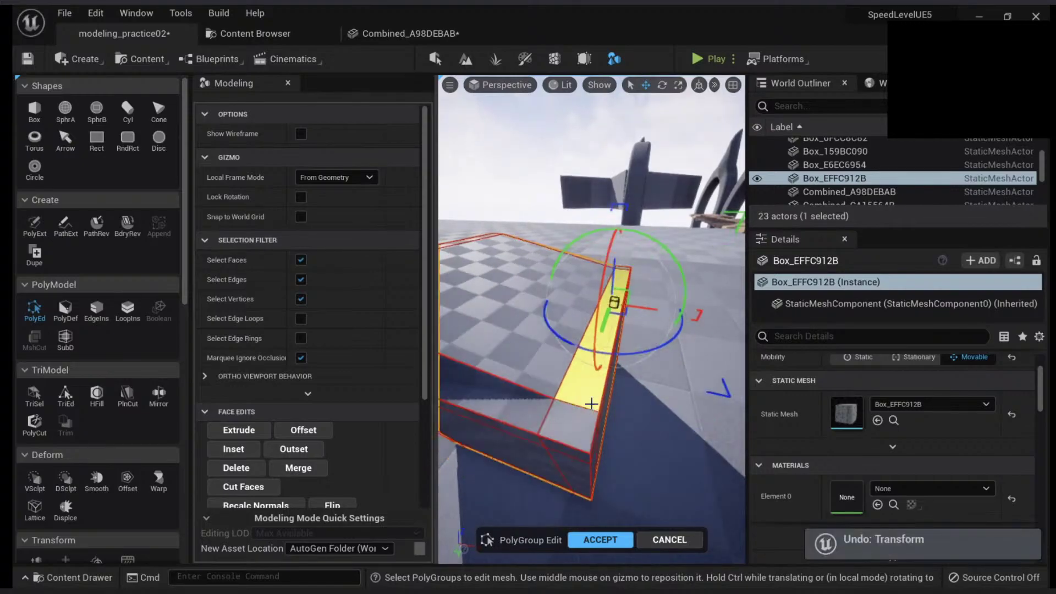
Try extruding the narrow top strip along the selection normal, and cancel PolyGroup Edit.
right_click_drag(591, 404, 588, 393)
left_click(258, 430)
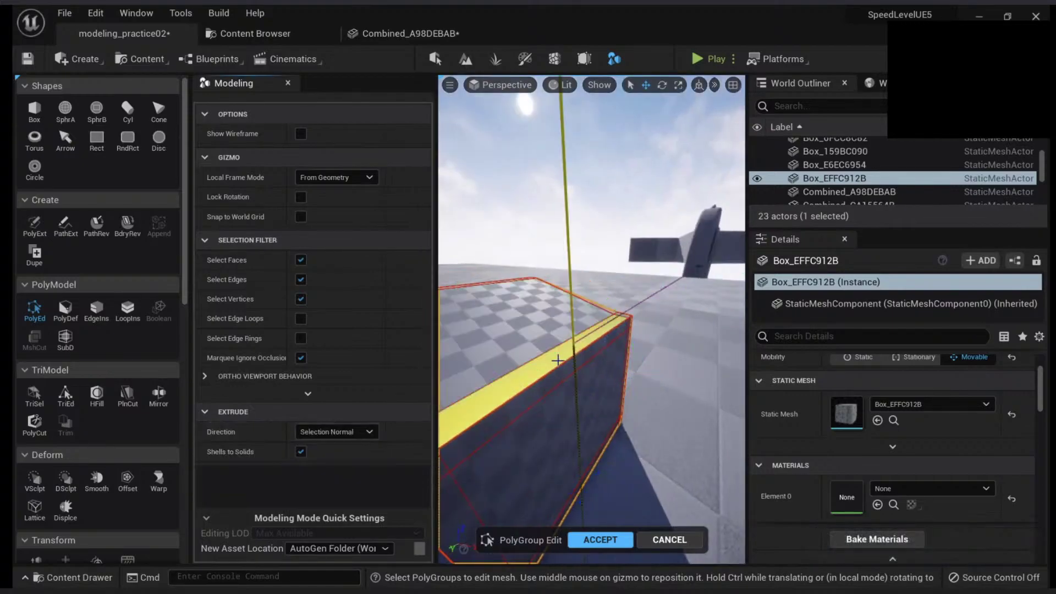
left_click(554, 318)
right_click_drag(553, 318, 587, 398)
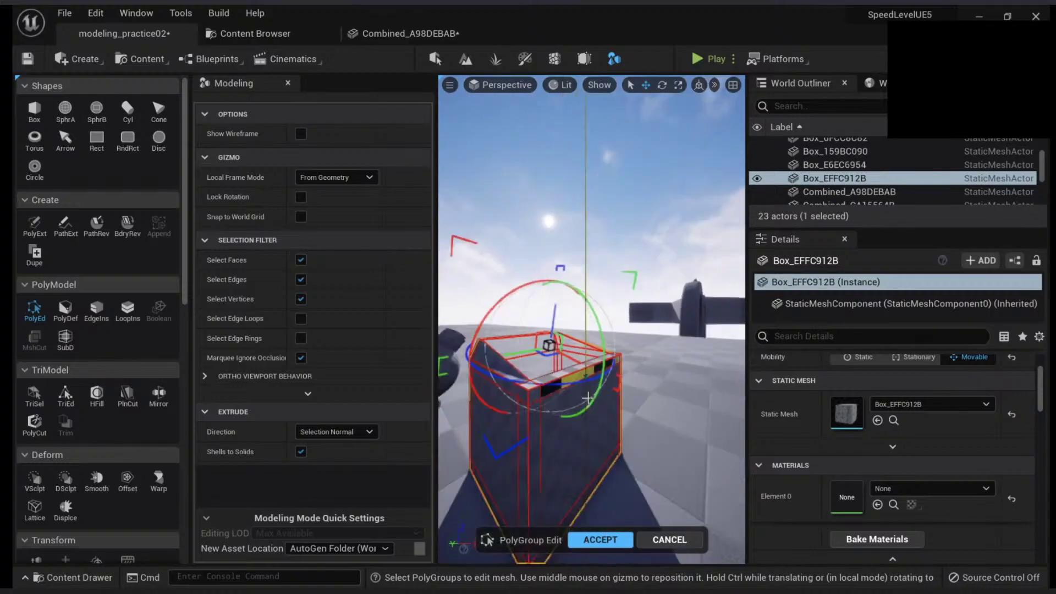
left_click(663, 539)
Extrude the large central polygroup on the box's top upward along the selection normal in PolyGroup Edit.
left_click_drag(628, 468, 432, 360, "alt")
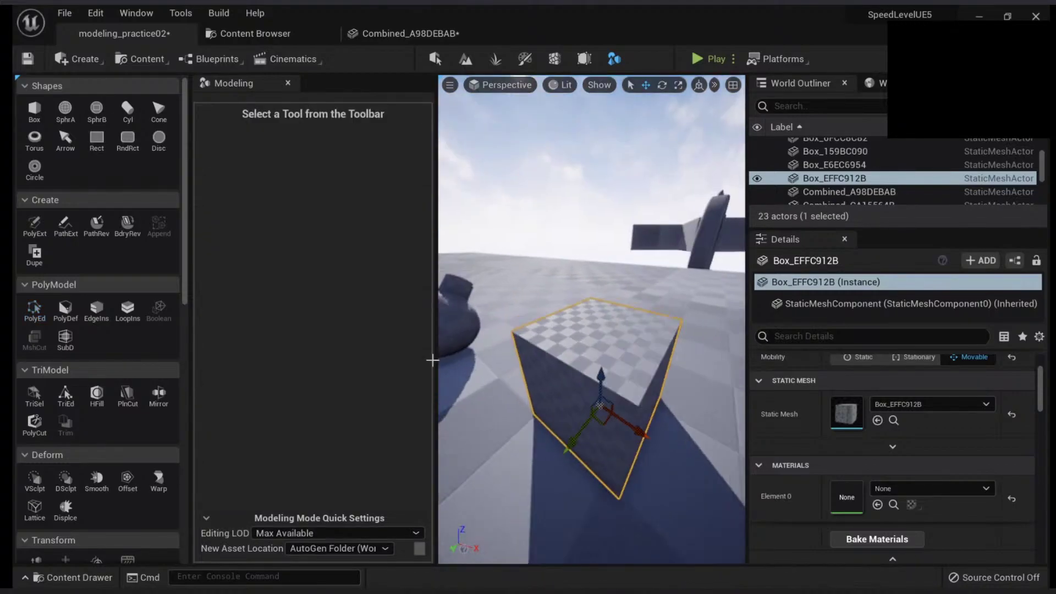
left_click(34, 310)
mouse_move(572, 380)
right_mouse_down()
mouse_move(591, 385)
mouse_move(585, 367)
right_mouse_up()
left_click(585, 367)
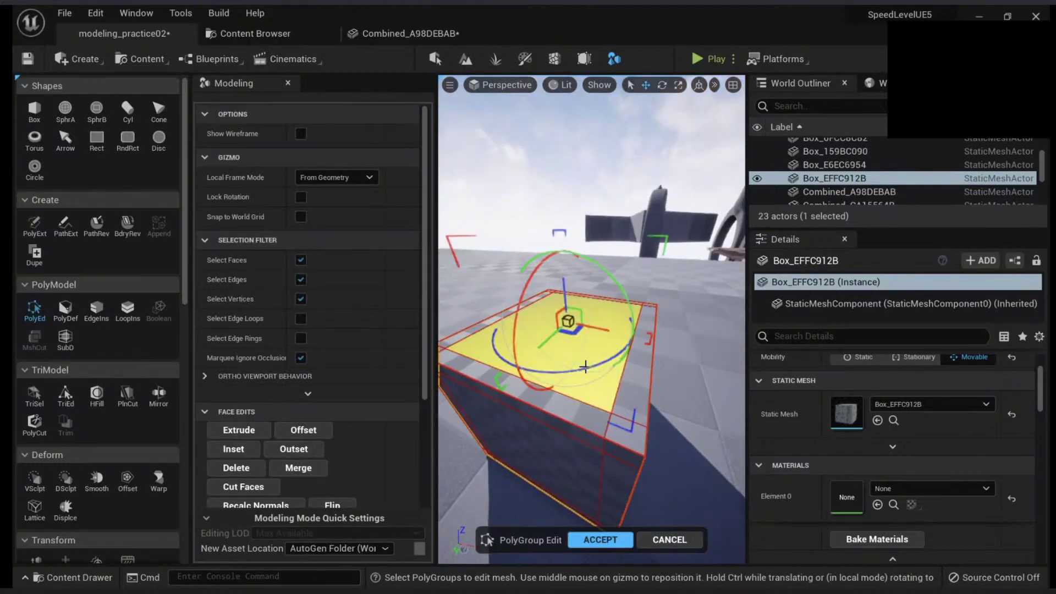
left_click(239, 430)
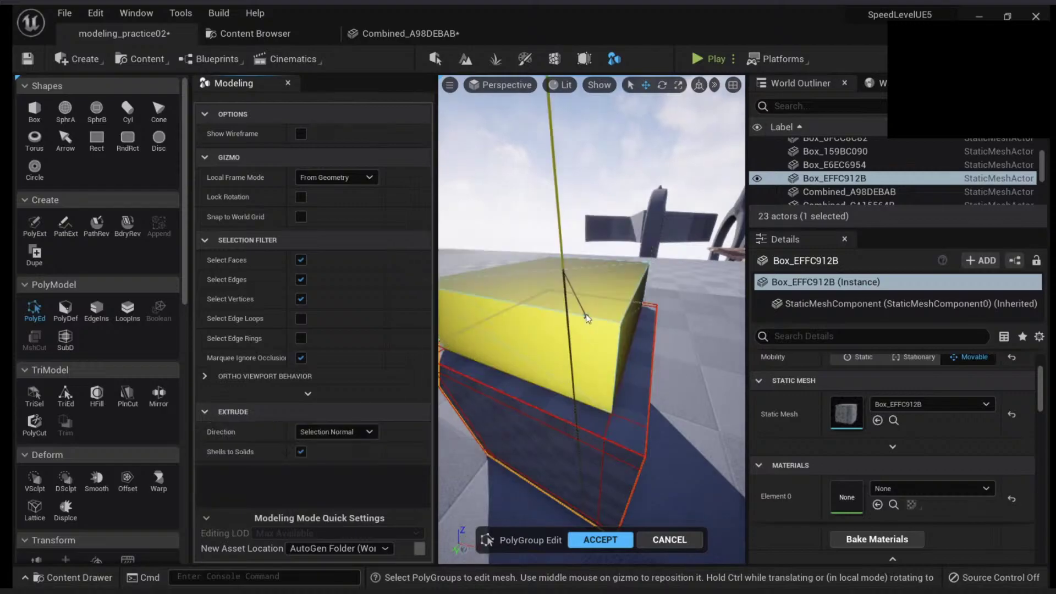
left_click(588, 310)
right_click_drag(599, 296, 440, 456)
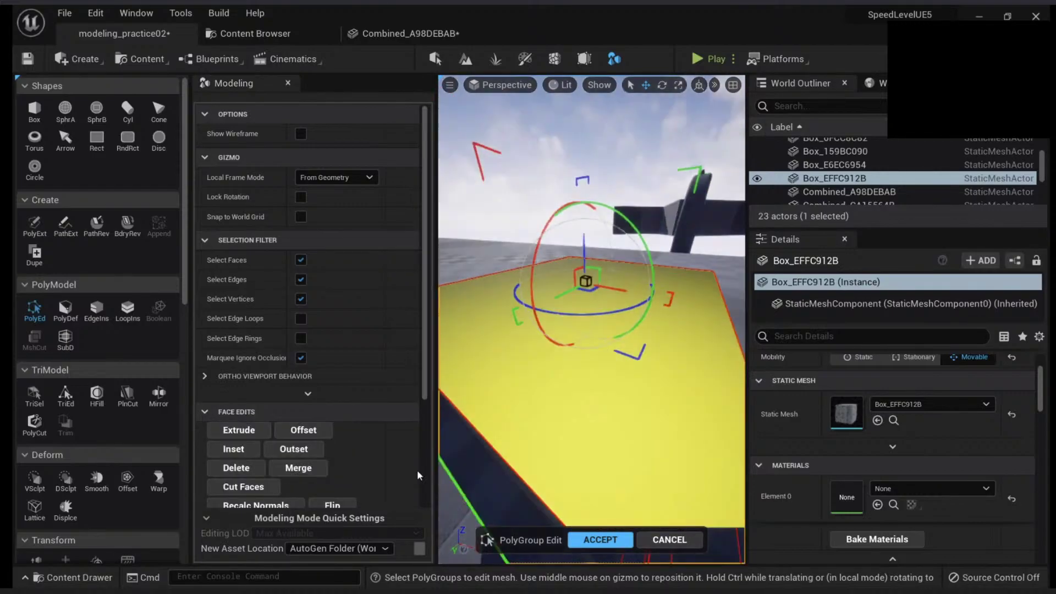
Offset the extruded top face upward and outward with Use Face Normals off, and accept the PolyGroup edits.
left_click(327, 430)
scroll(606, 302, "down", 5)
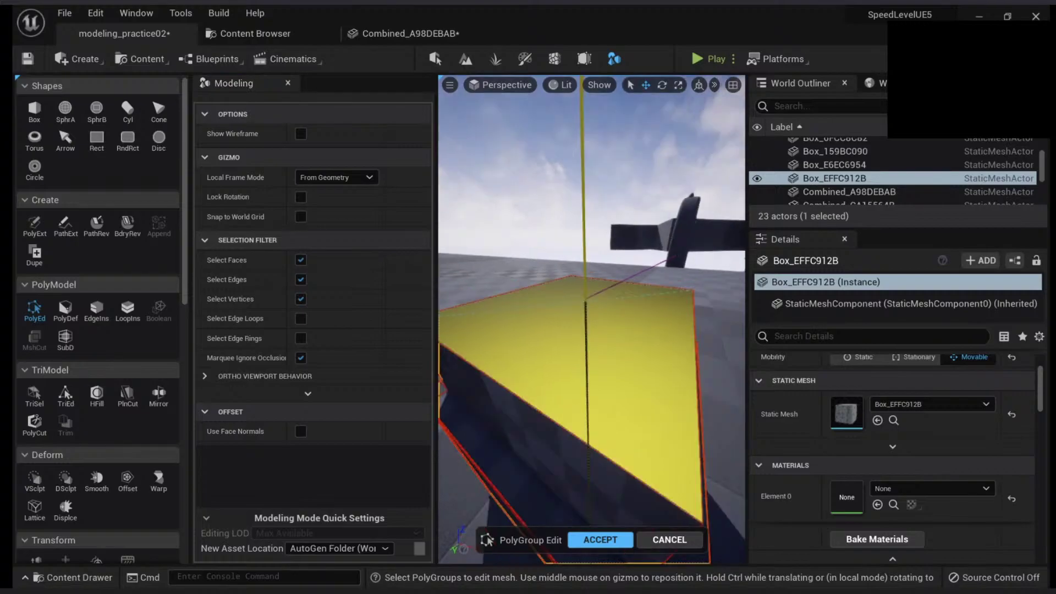
left_click(588, 321)
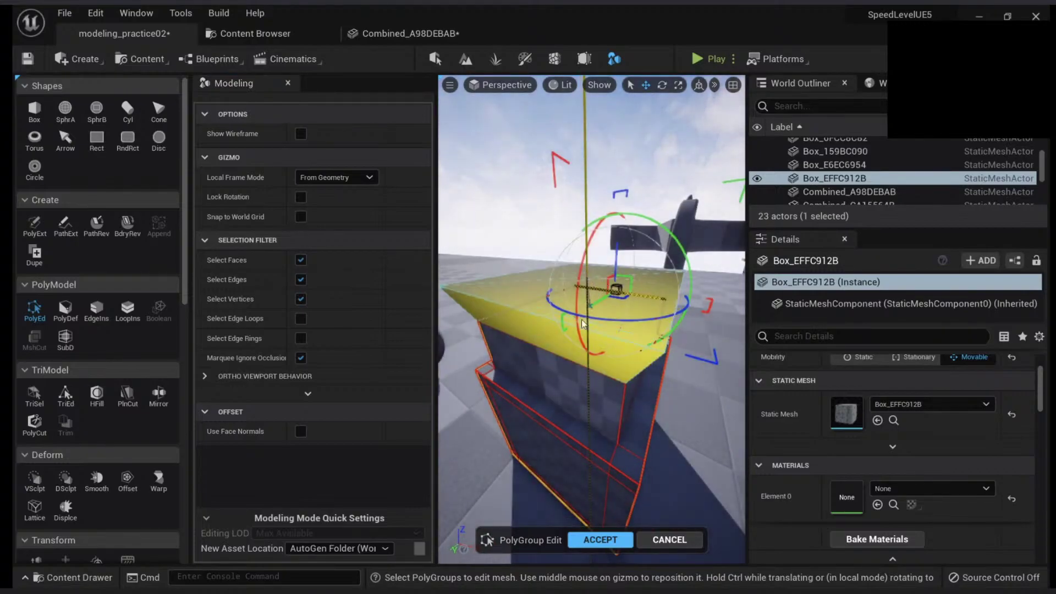
left_click(603, 305)
right_click_drag(604, 305, 604, 304)
key("w")
left_click(600, 540)
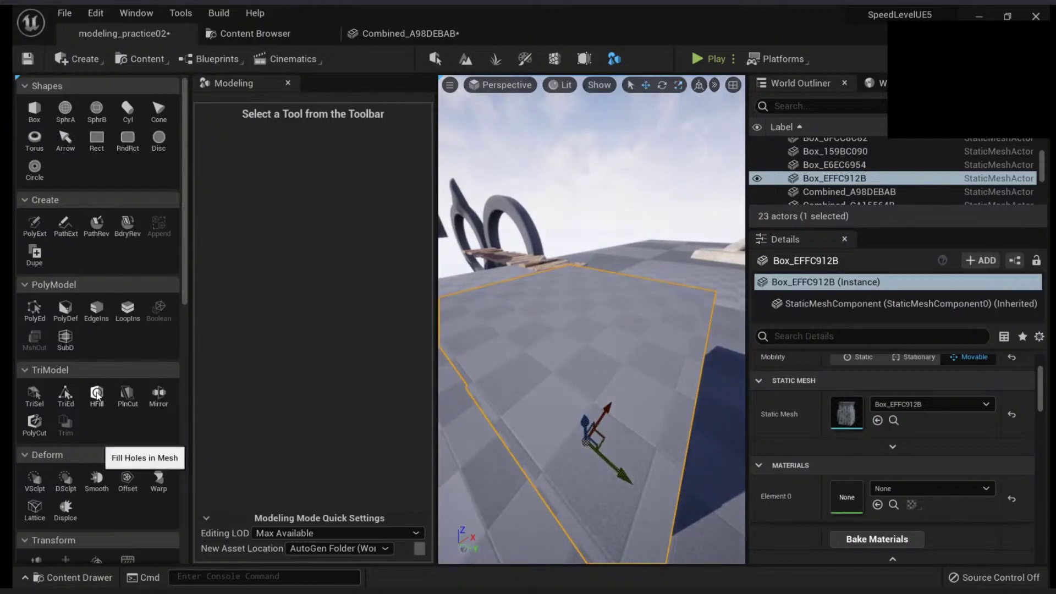
Try moving the flared top face upward in PolyGroup Edit, and undo the move.
left_click(35, 310)
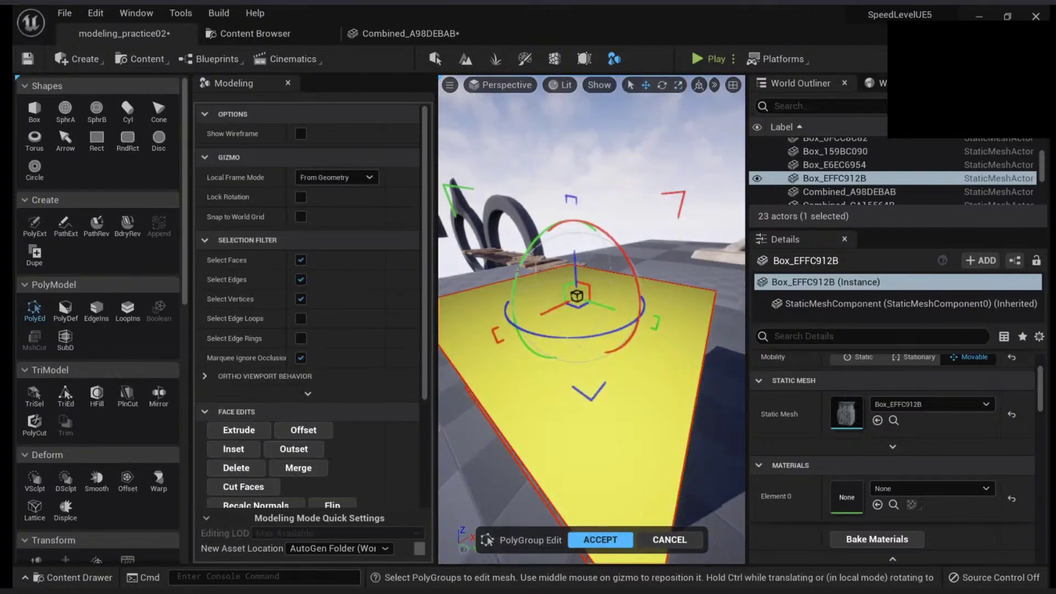
left_click_drag(589, 280, 585, 267)
right_click_drag(585, 267, 649, 237)
key("ctrl+z")
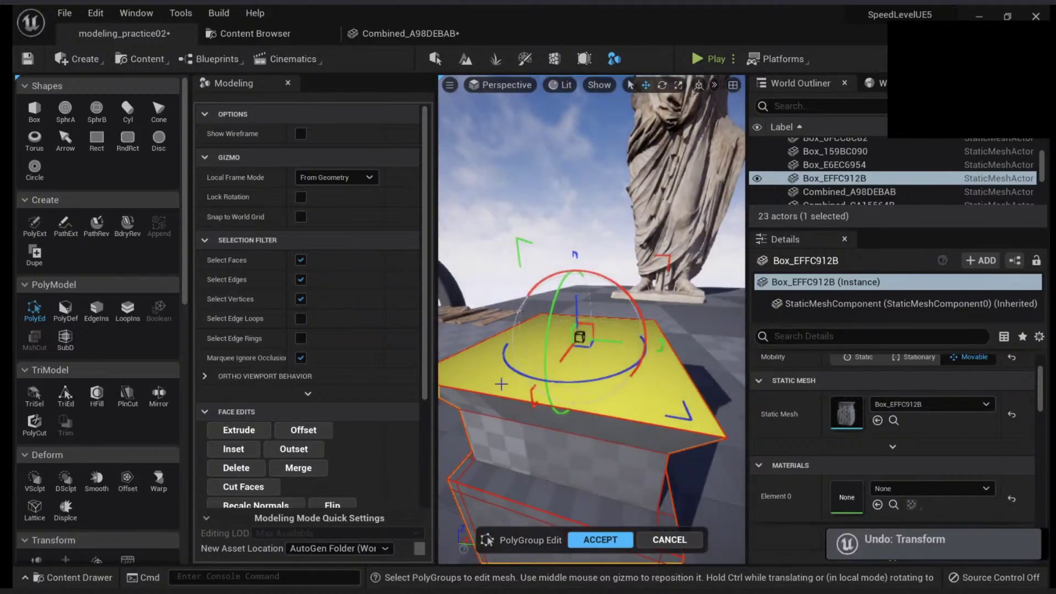
Try insetting the flared top face with Reproject on, and cancel PolyGroup Edit.
left_click(256, 451)
right_click_drag(580, 337, 562, 355)
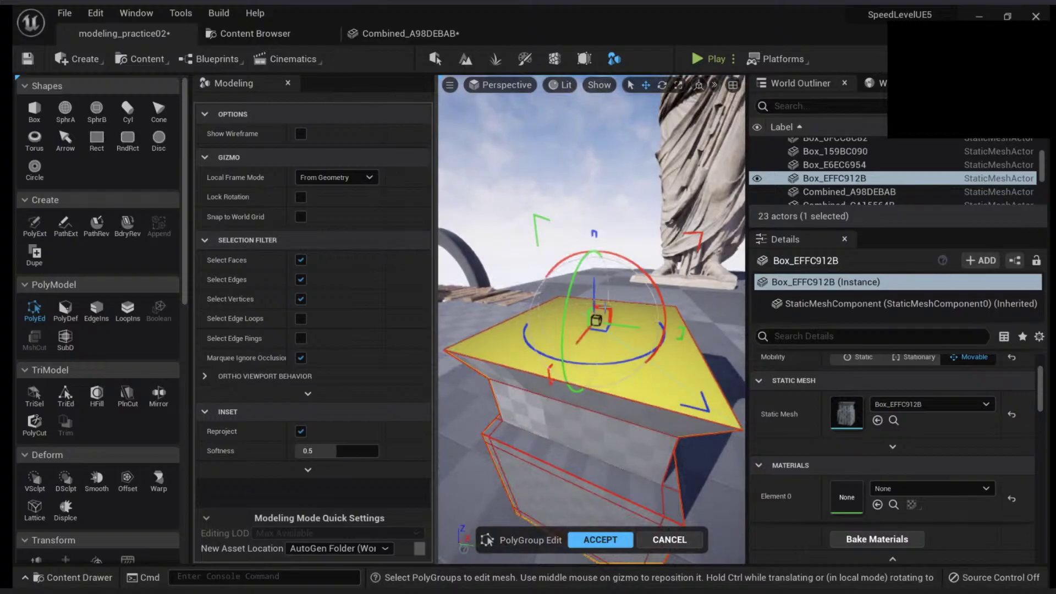
mouse_move(605, 307)
left_mouse_down()
mouse_move(606, 280)
mouse_move(605, 315)
left_mouse_up()
left_click(660, 544)
right_click_drag(662, 548, 609, 490)
Create a new box on the open floor beside the sphere, and finish the Box tool.
left_click(34, 112)
left_click(608, 452)
left_click(625, 540)
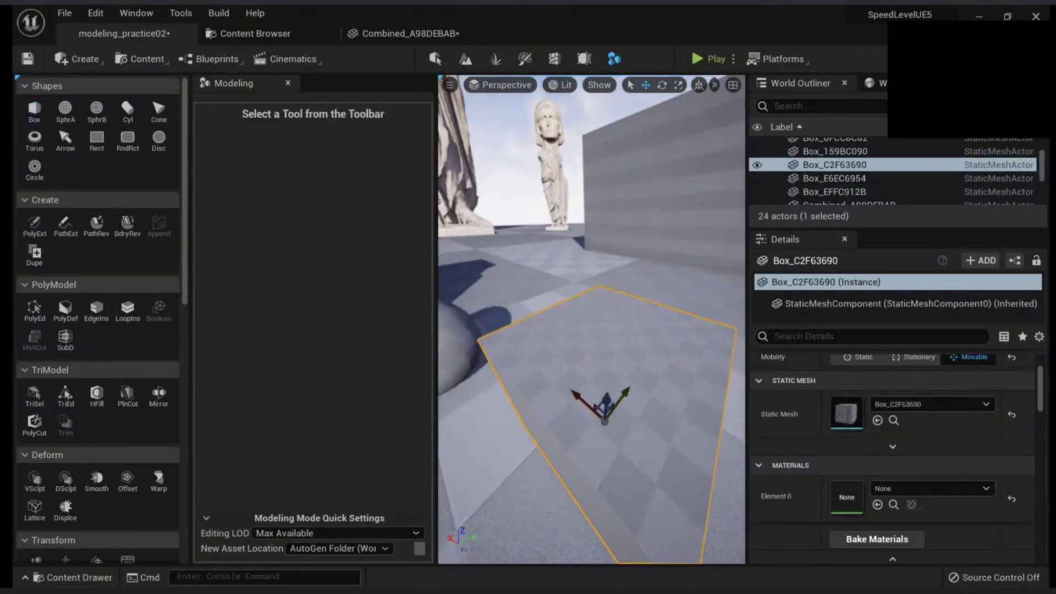
Inset the new box's top face in PolyGroup Edit, leaving a narrow border around it.
key("s")
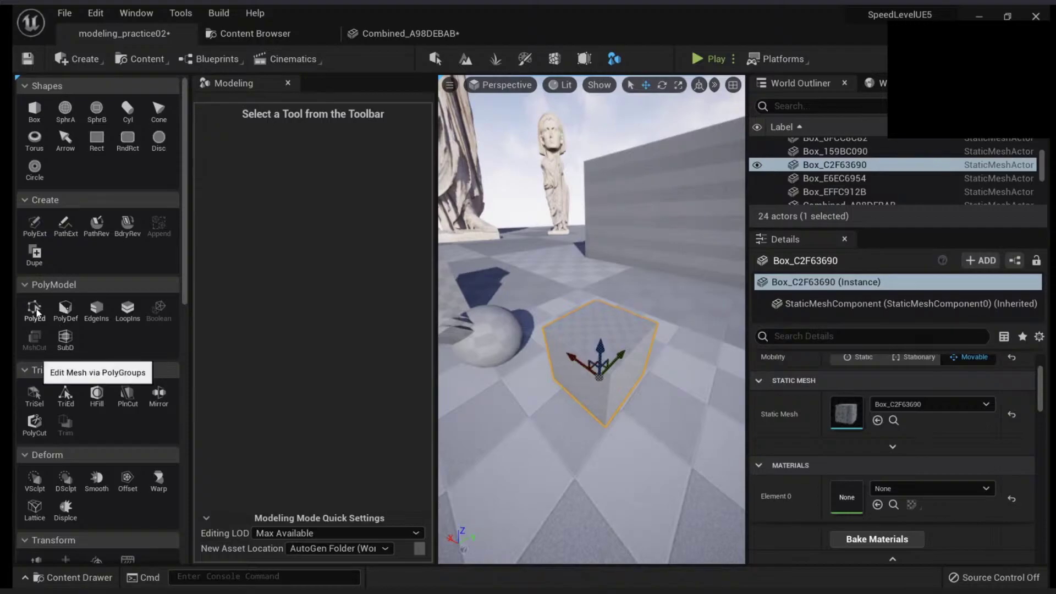
left_click(34, 310)
right_click_drag(533, 357, 533, 363)
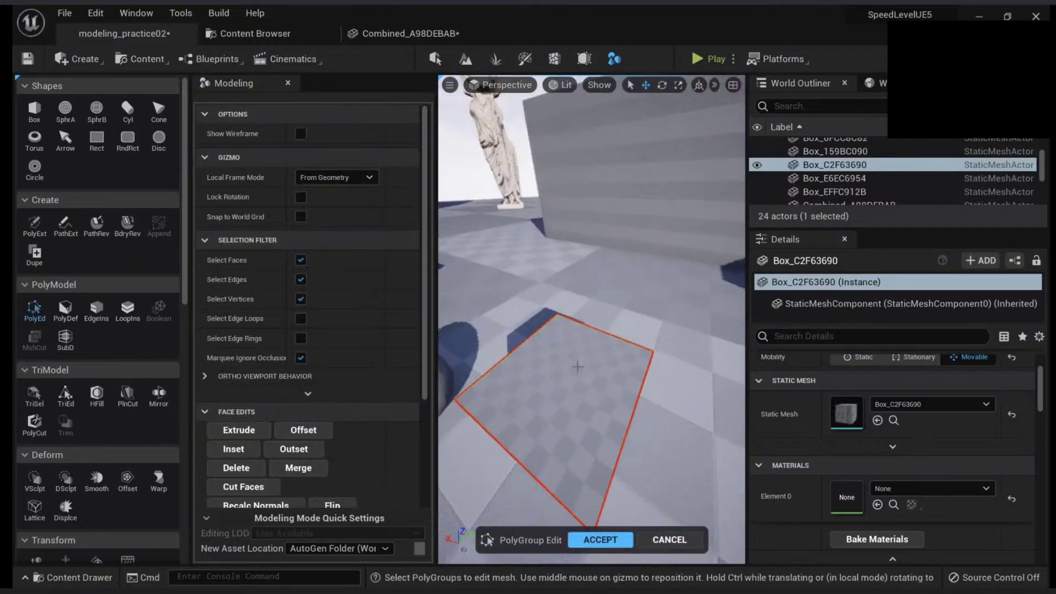
left_click(567, 380)
left_click(234, 449)
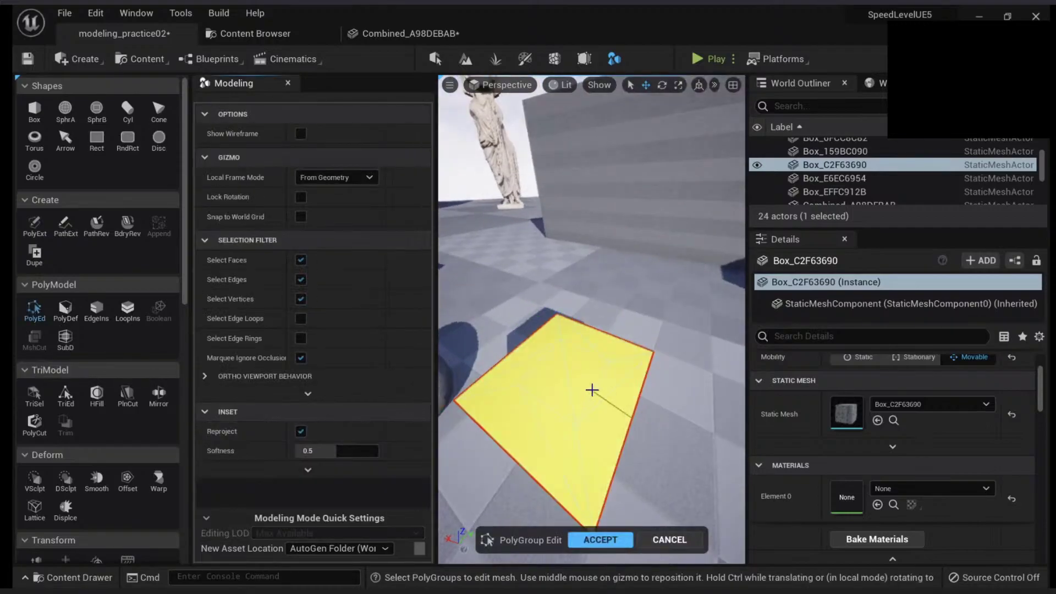
left_click(616, 348)
mouse_move(613, 352)
right_mouse_down()
mouse_move(612, 310)
mouse_move(605, 354)
right_mouse_up()
Extrude the inset top face along the selection normal, move it back down to the box's rim, and accept.
left_click(250, 431)
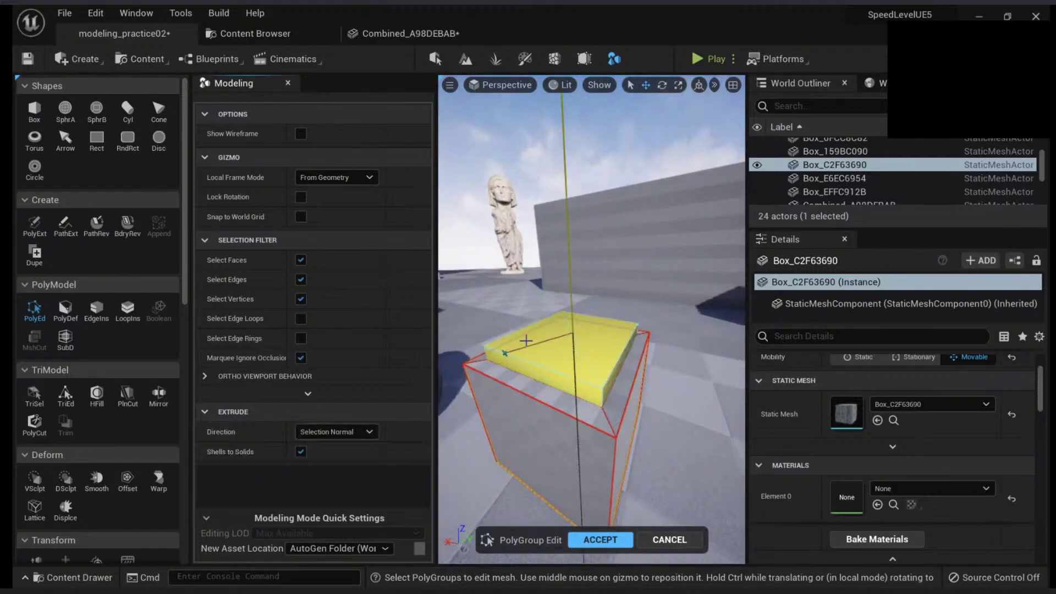
left_click(586, 344)
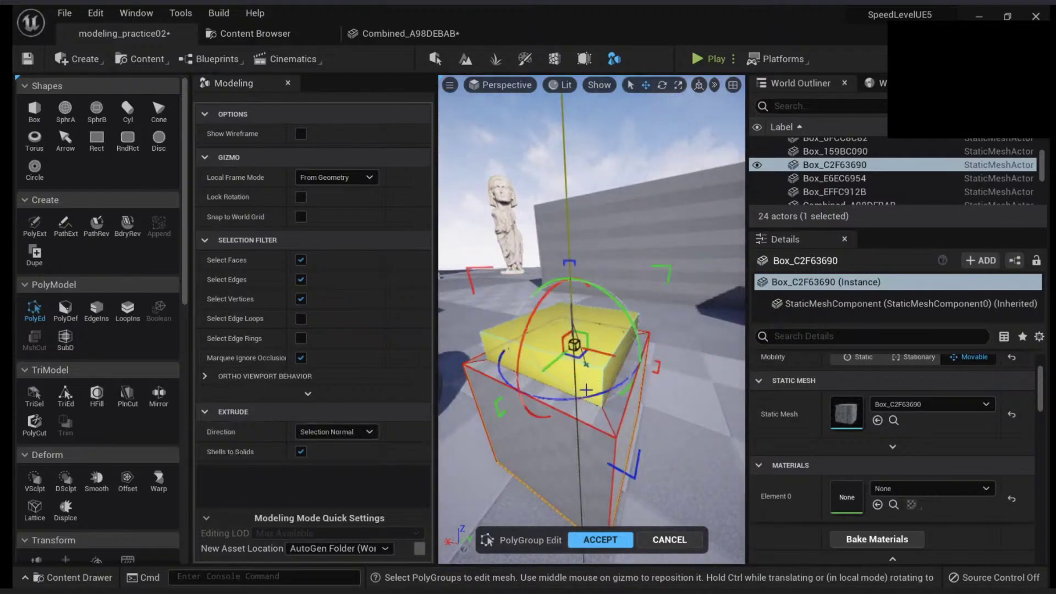
left_click_drag(573, 317, 598, 396, "ctrl")
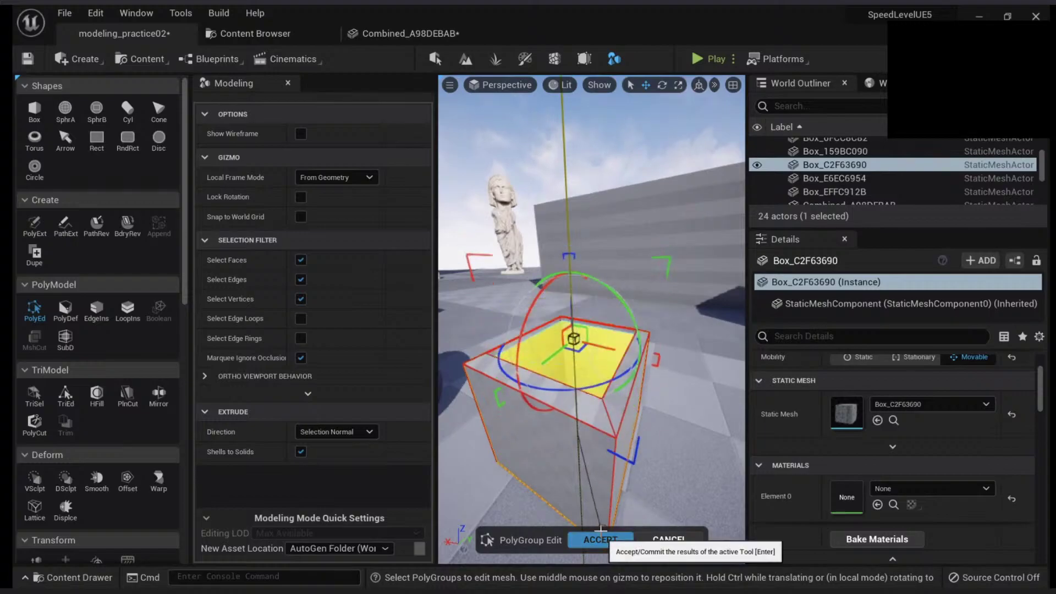
left_click(600, 540)
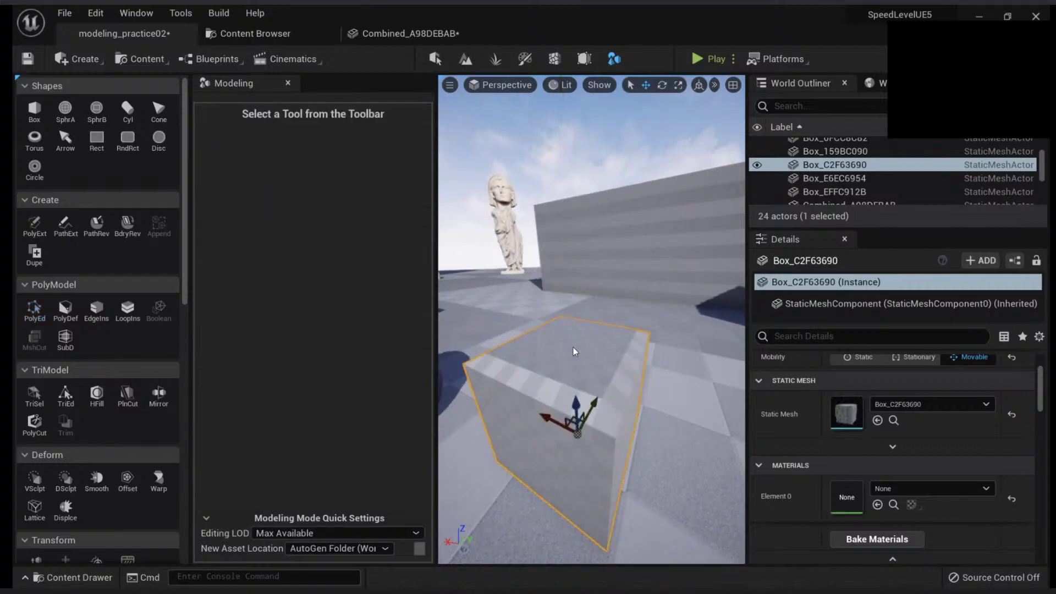
Select both triangles of the inset top face in Triangle Edit, examine the triangle and edge edit operations, and cancel.
left_click(65, 396)
mouse_move(599, 385)
right_mouse_down()
mouse_move(591, 415)
mouse_move(611, 379)
right_mouse_up()
left_click(611, 399)
left_click(583, 397, "shift")
scroll(275, 445, "down", 3)
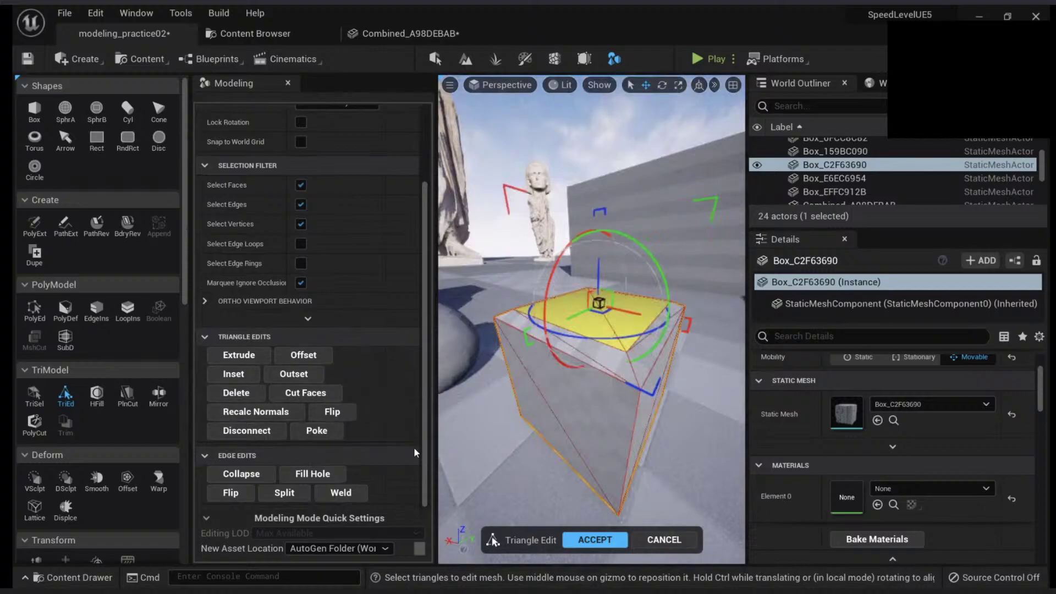
scroll(385, 451, "up", 2)
scroll(407, 437, "down", 2)
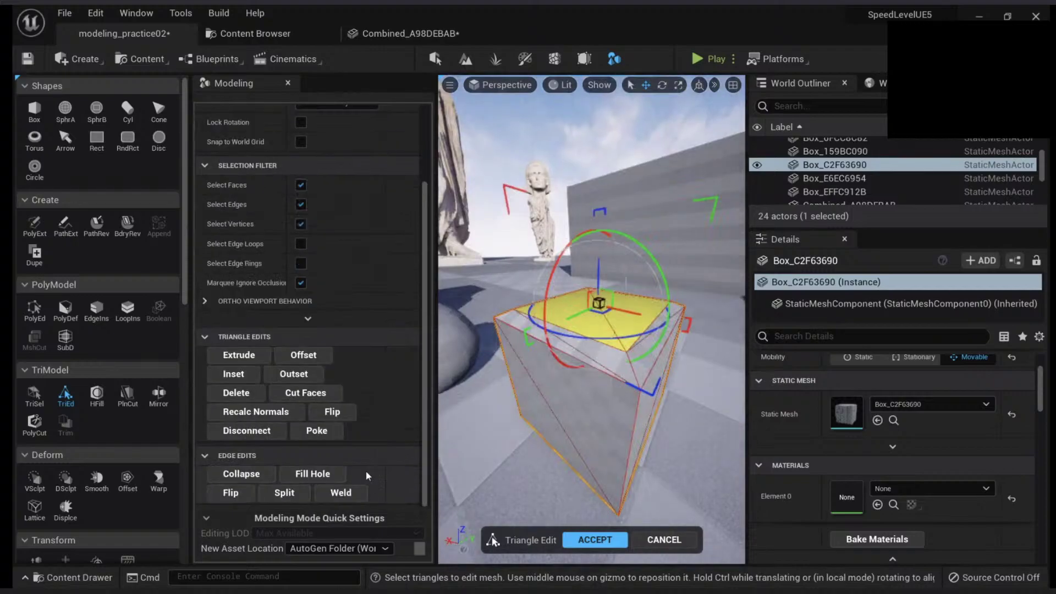
right_click_drag(616, 363, 616, 385)
left_click(605, 316)
left_click(624, 291, "shift")
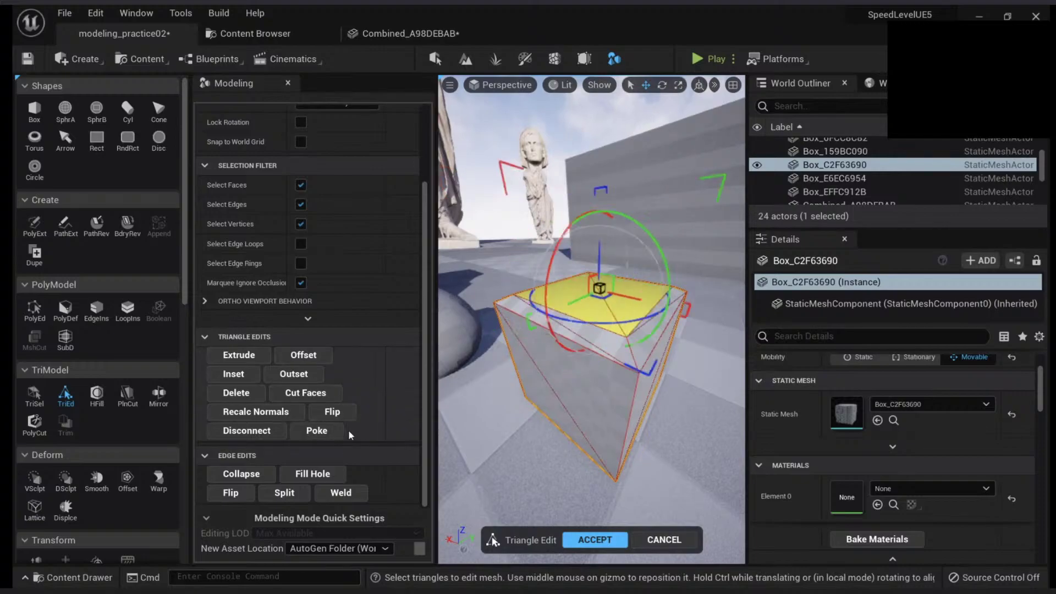
scroll(207, 514, "up", 1)
scroll(206, 550, "down", 1)
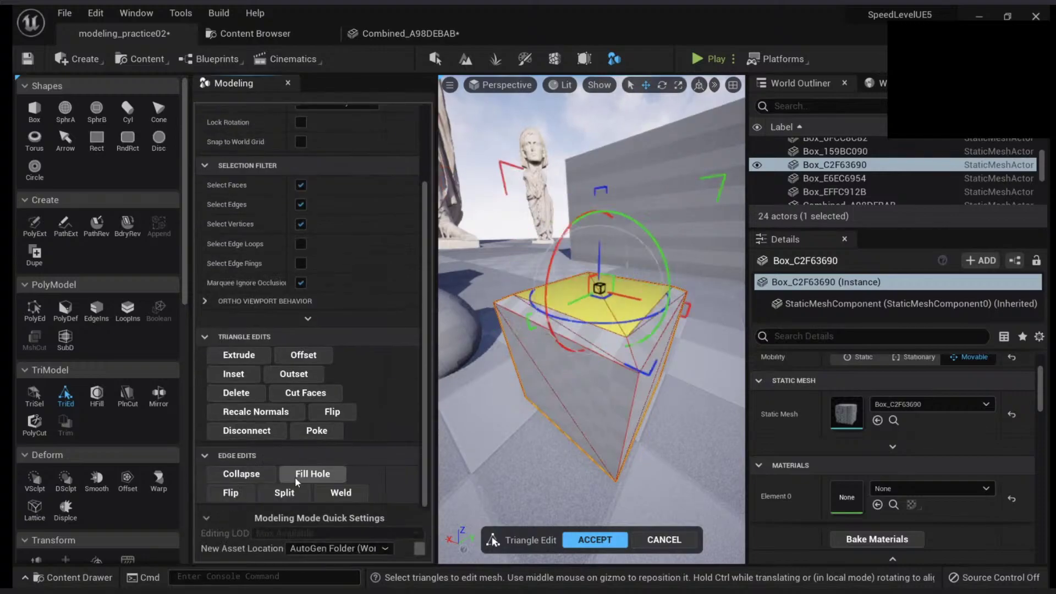
left_click(664, 540)
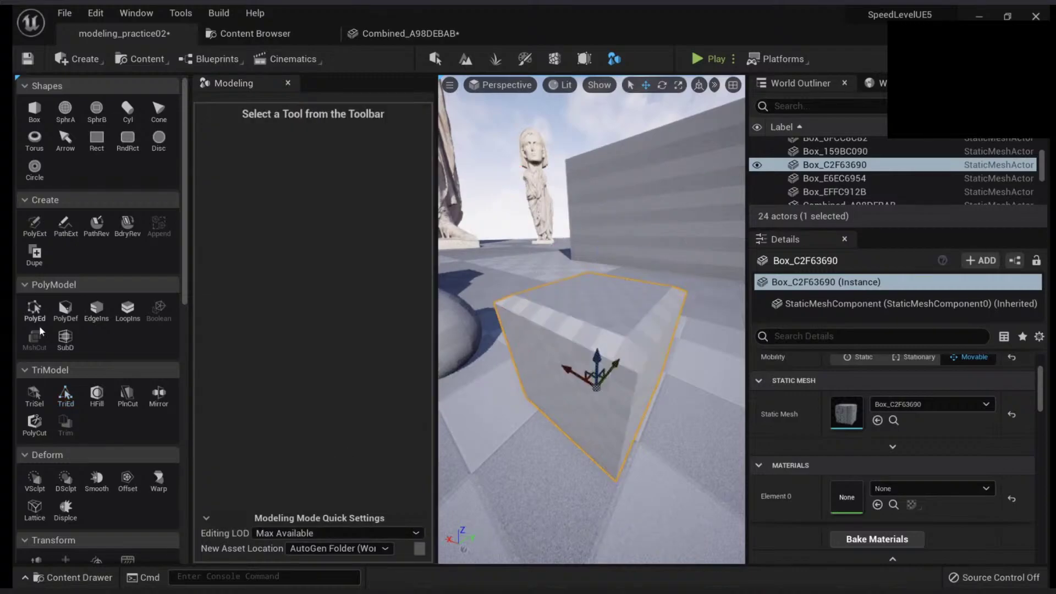
Extrude the box's inset top face upward along the selection normal into a raised block in PolyGroup Edit, and accept.
left_click(35, 310)
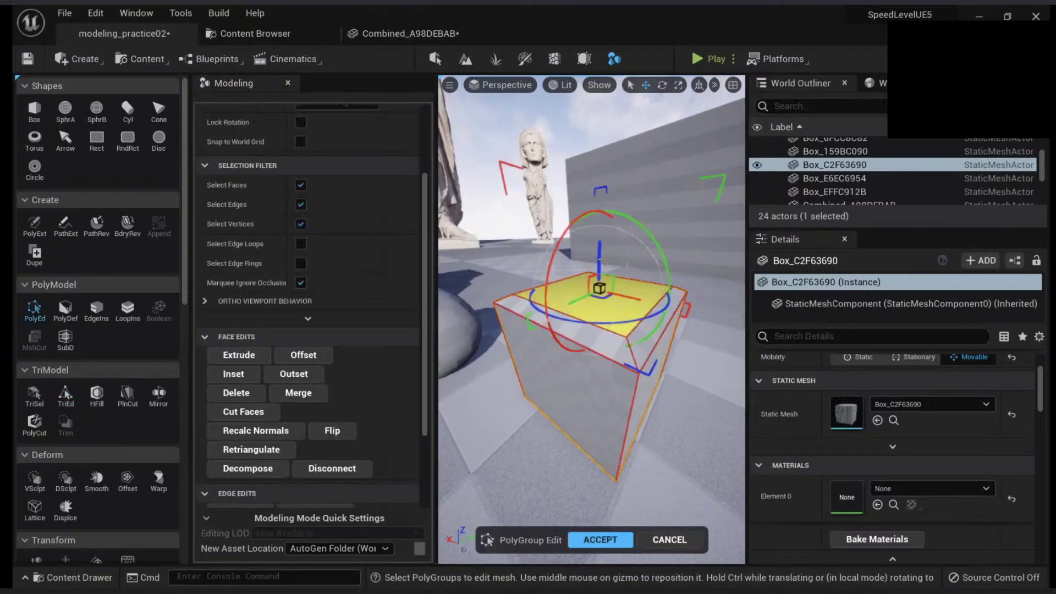
mouse_move(597, 259)
left_mouse_down()
mouse_move(596, 285)
mouse_move(597, 273)
left_mouse_up()
left_click(240, 355)
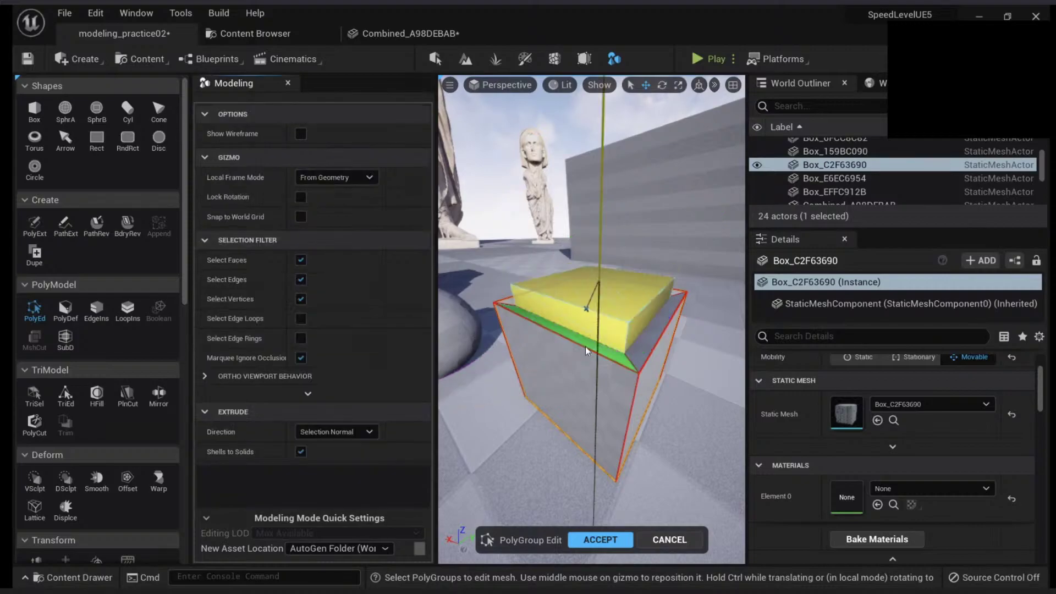
left_click(603, 300)
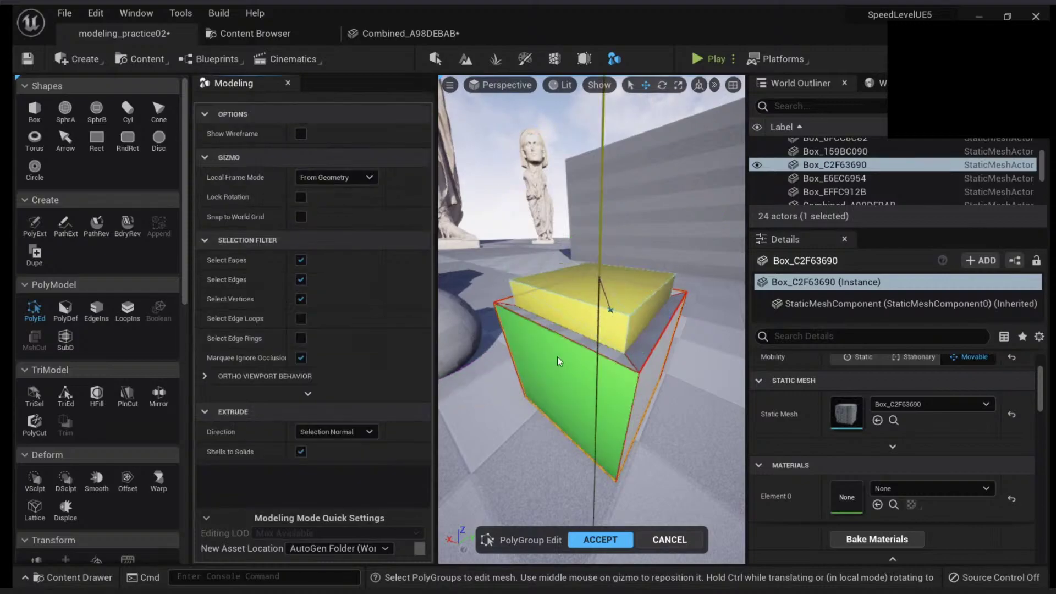
left_click(601, 540)
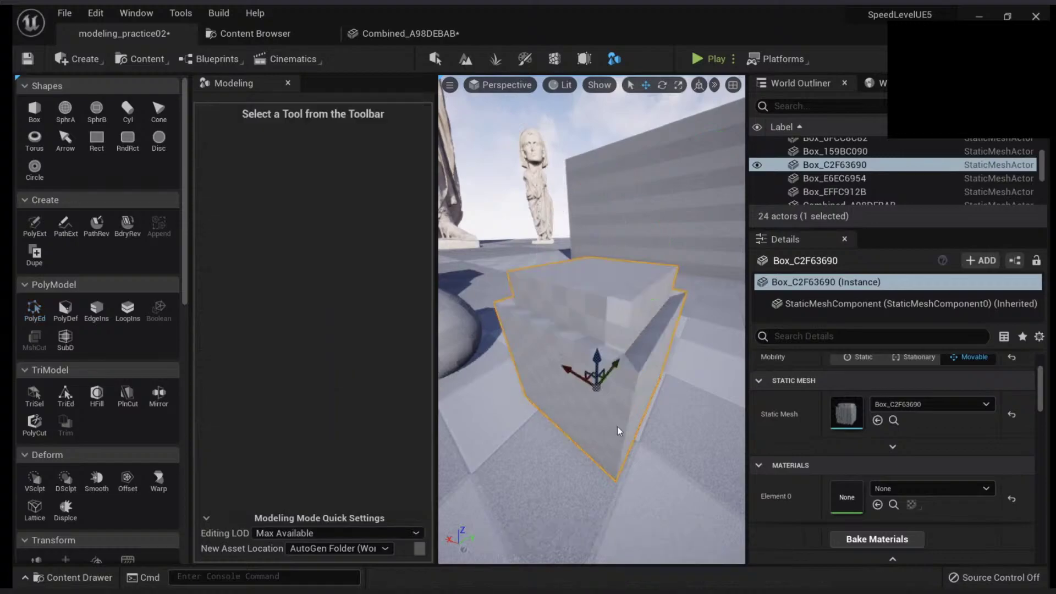
Insert a diagonal edge across the box's side face from its bottom corner to the upper edge with a plane cut, and accept.
right_click_drag(591, 319, 550, 324)
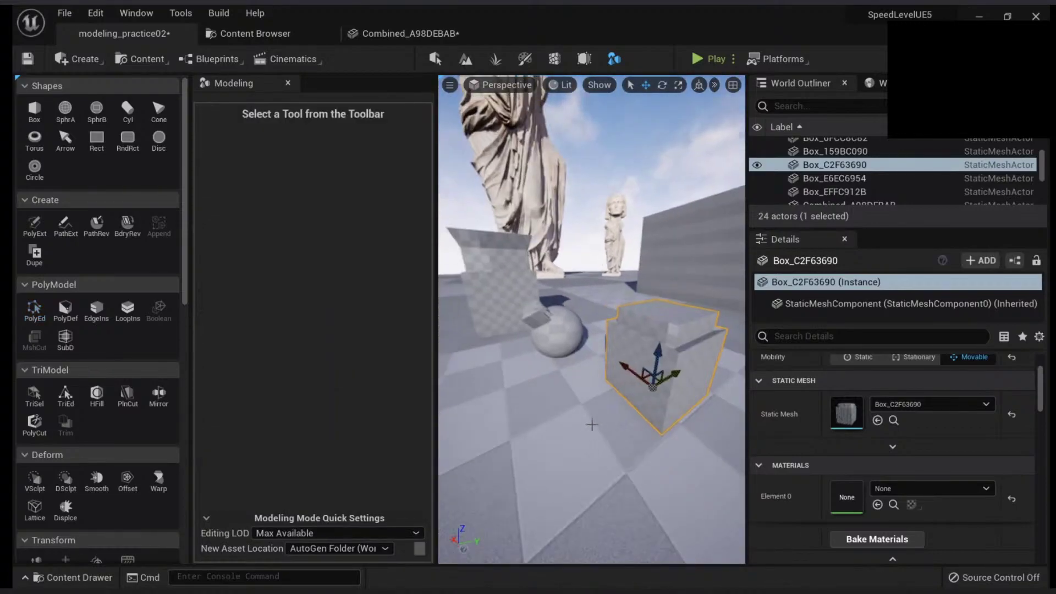
right_click_drag(550, 325, 660, 324)
left_click(97, 309)
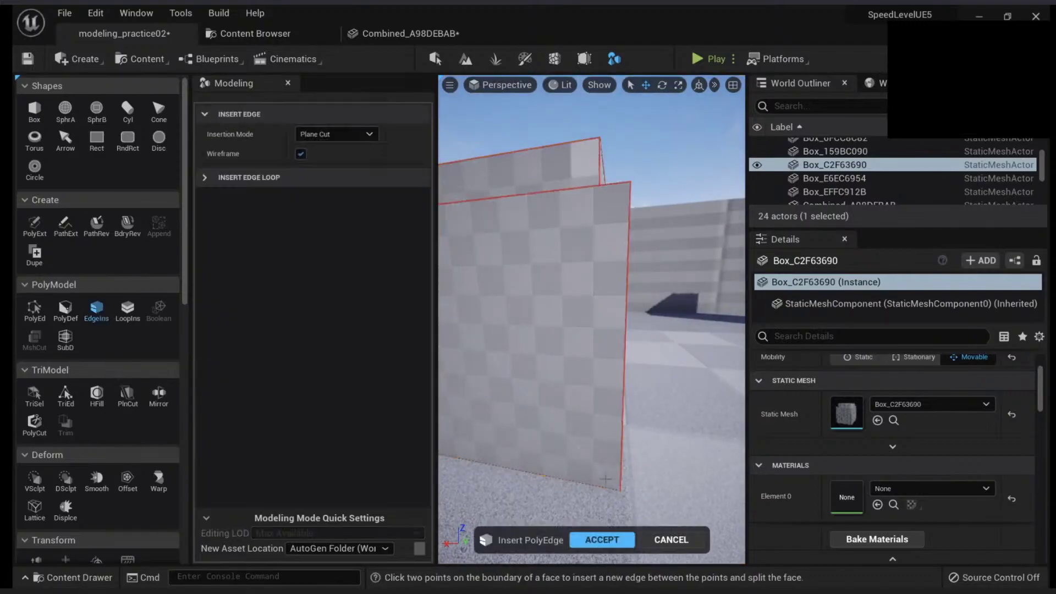
left_click(620, 490)
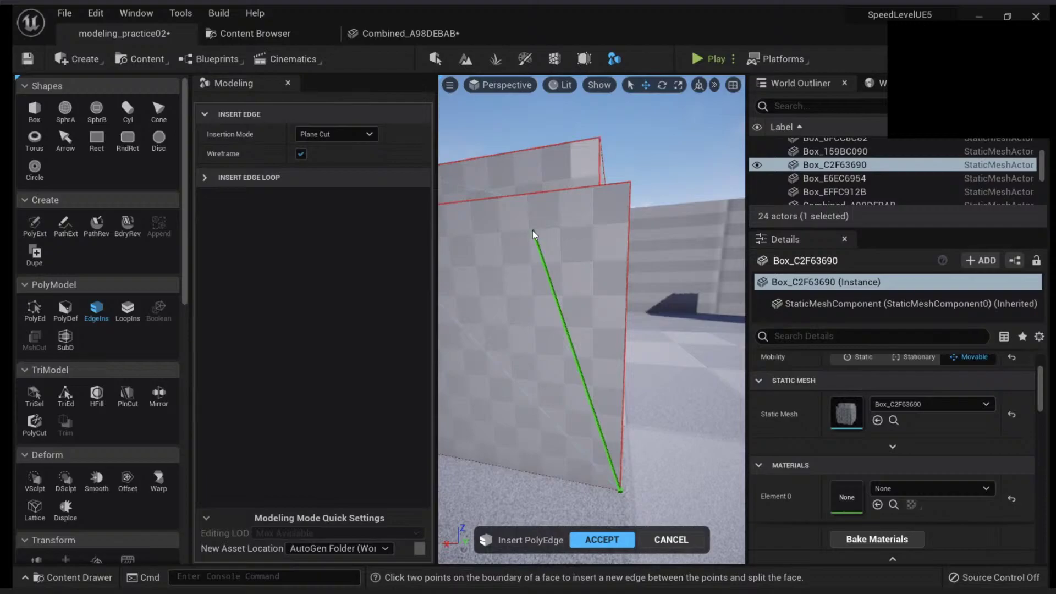
right_click_drag(533, 230, 592, 299)
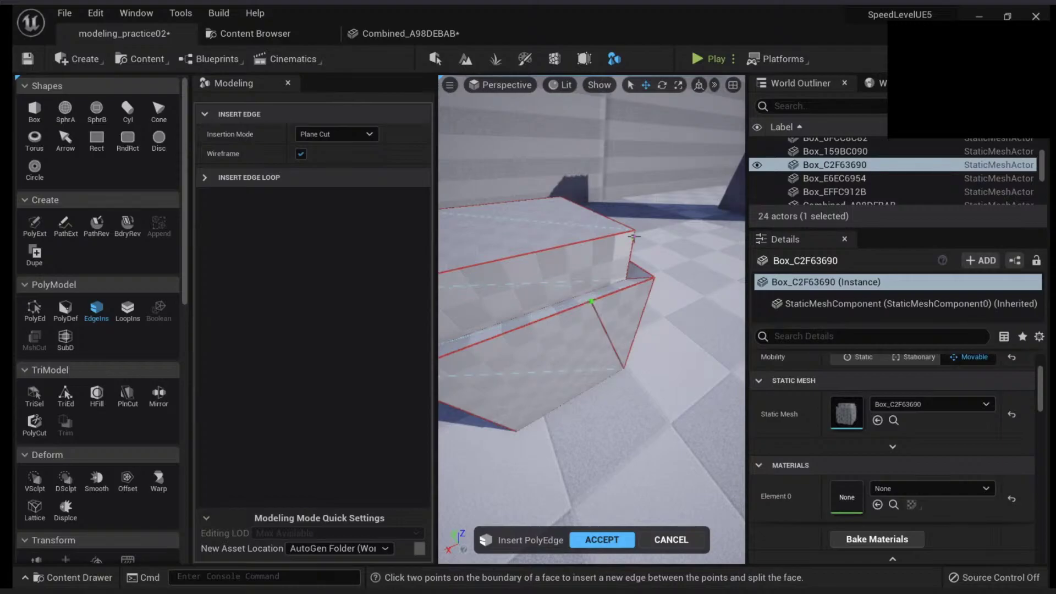
left_click(625, 281)
right_click_drag(623, 266, 644, 281)
left_click(604, 537)
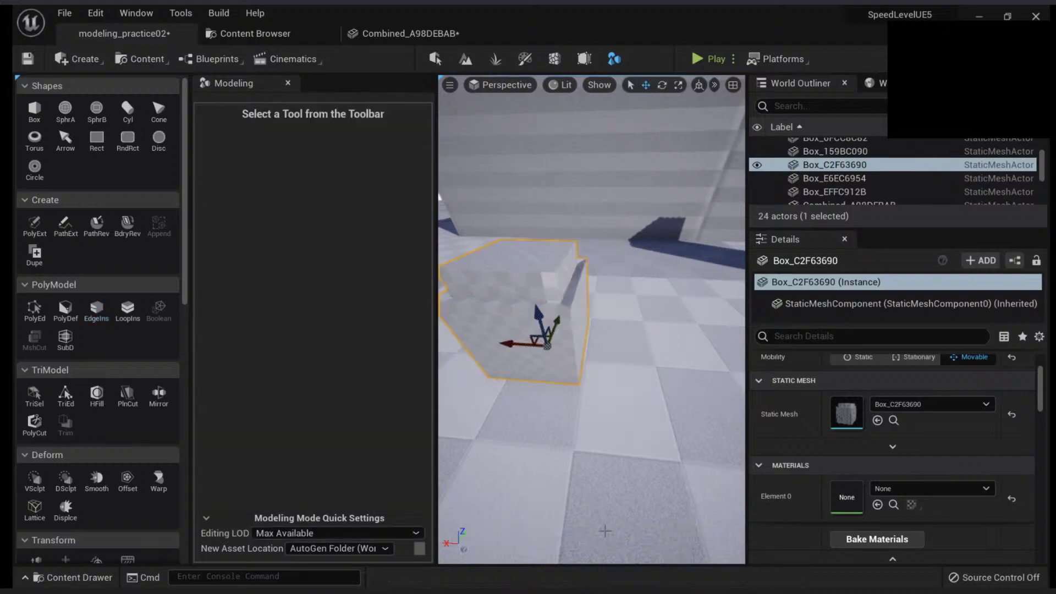
Try moving the triangular face cut off by the diagonal edge in PolyGroup Edit, undo the transform, and cancel.
right_click_drag(605, 531, 572, 514)
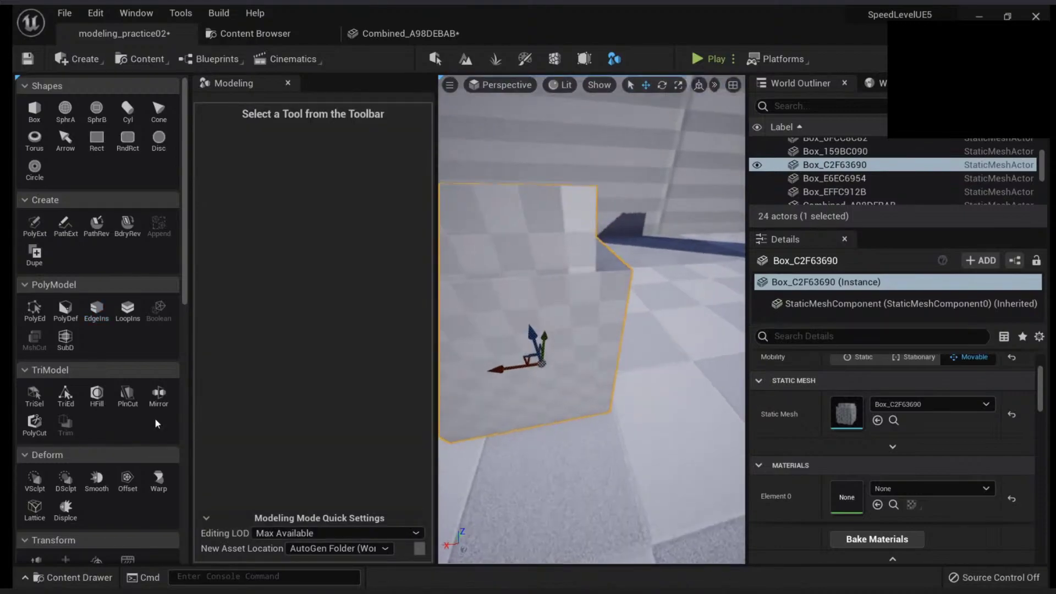
left_click(48, 304)
left_click(566, 290)
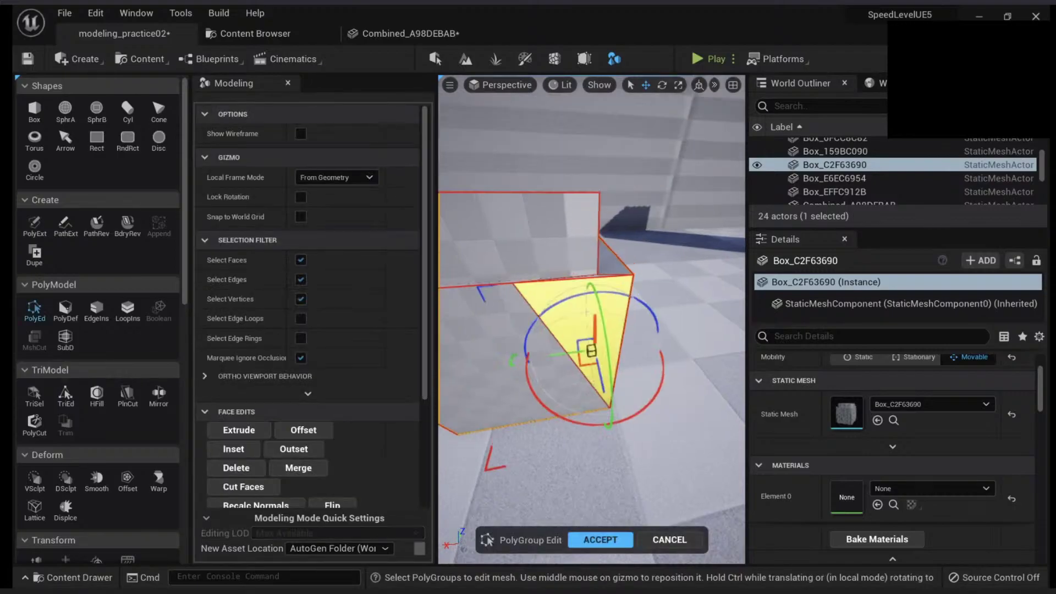
right_click_drag(586, 312, 608, 396)
left_click_drag(609, 396, 622, 372)
key("ctrl+z")
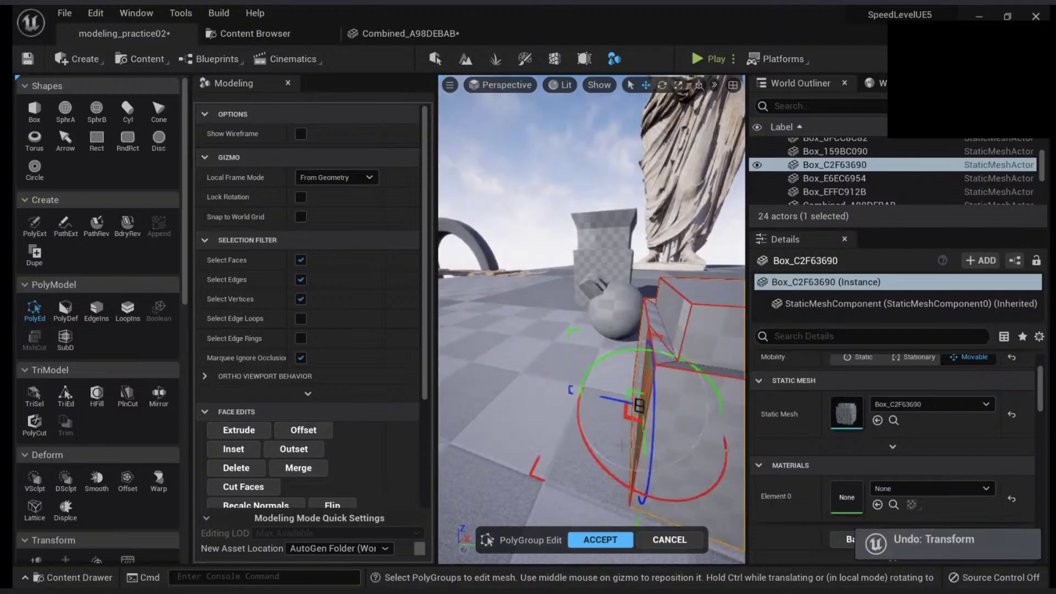
right_click_drag(602, 430, 641, 489)
left_click(669, 539)
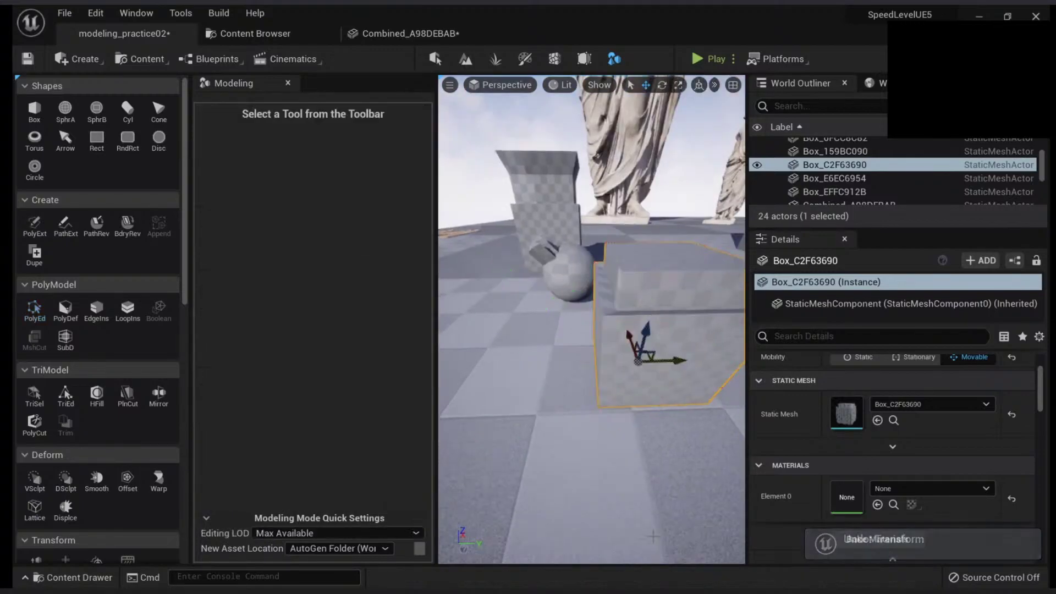
left_click_drag(572, 423, 623, 419, "alt")
key("Escape")
left_click(623, 419)
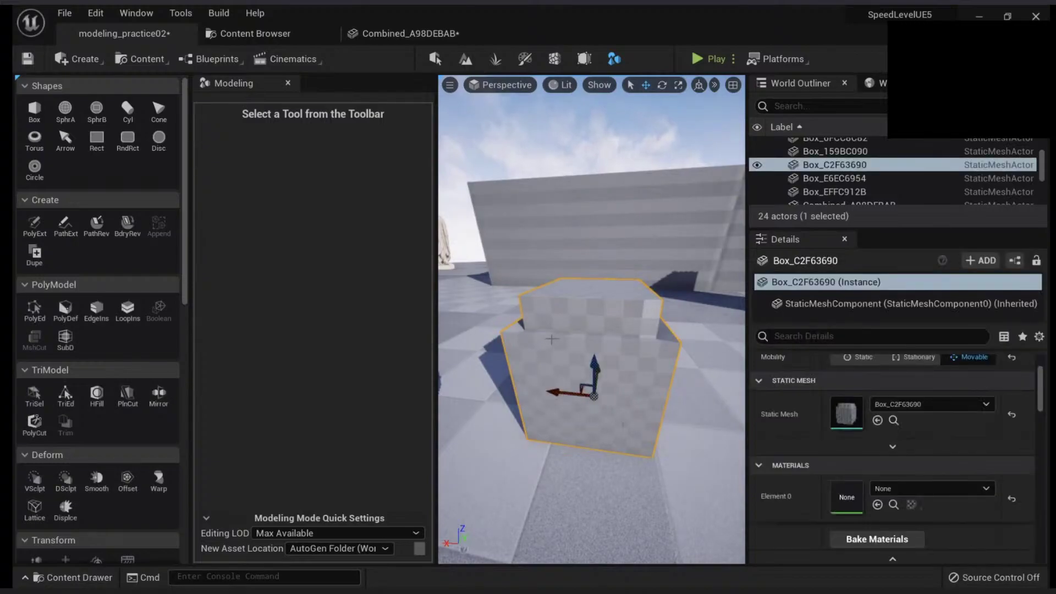
right_click_drag(551, 339, 580, 341)
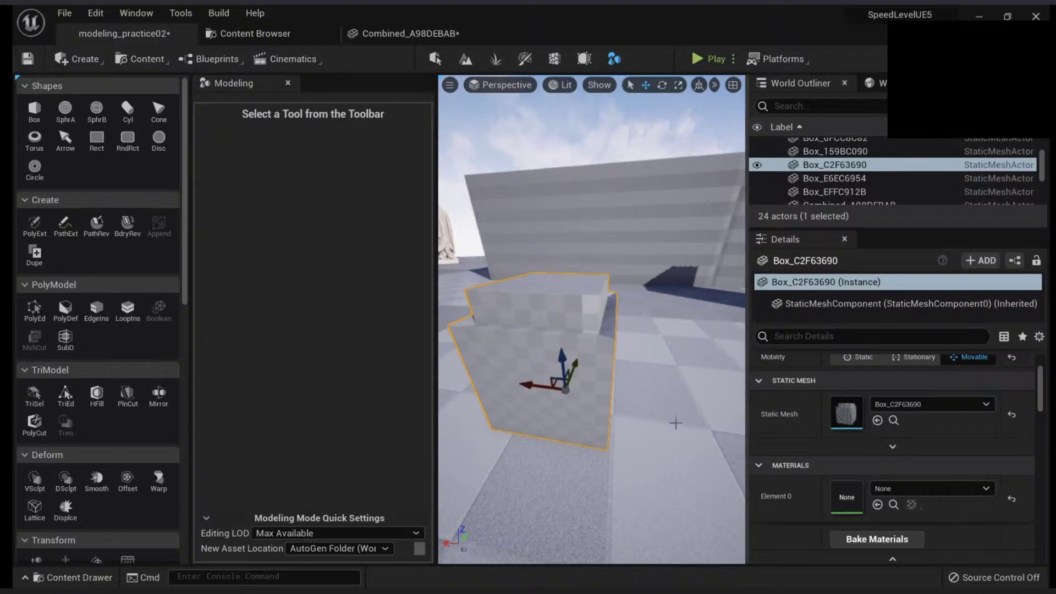
right_click_drag(670, 417, 542, 376)
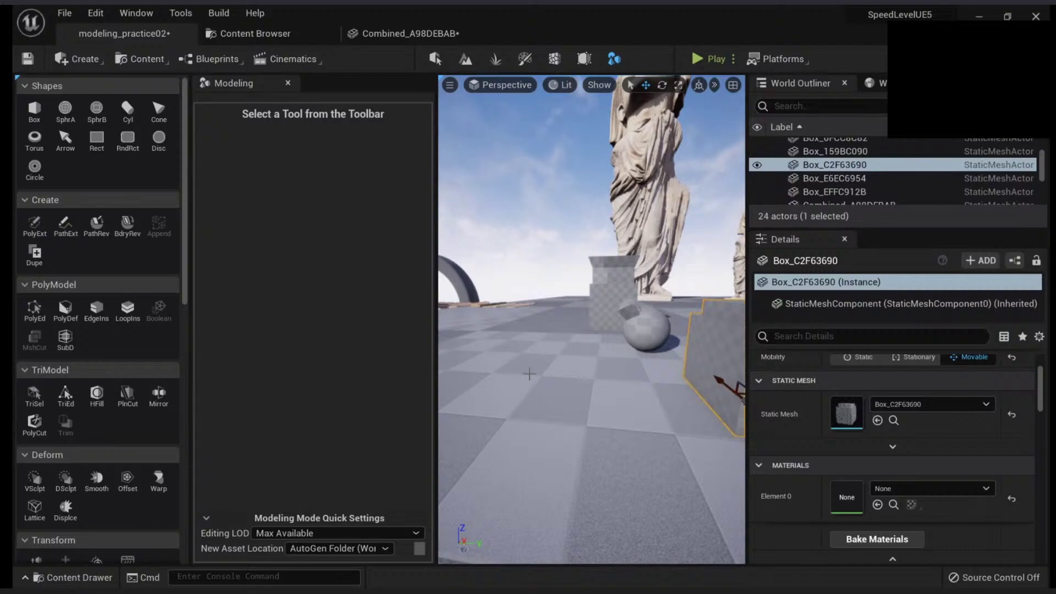
right_click_drag(593, 315, 632, 281)
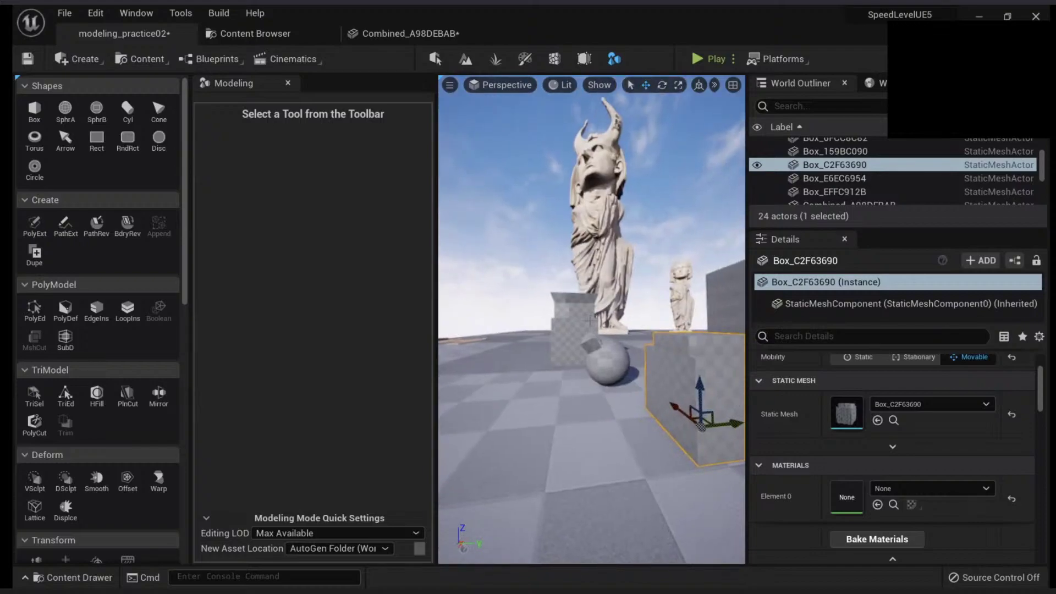